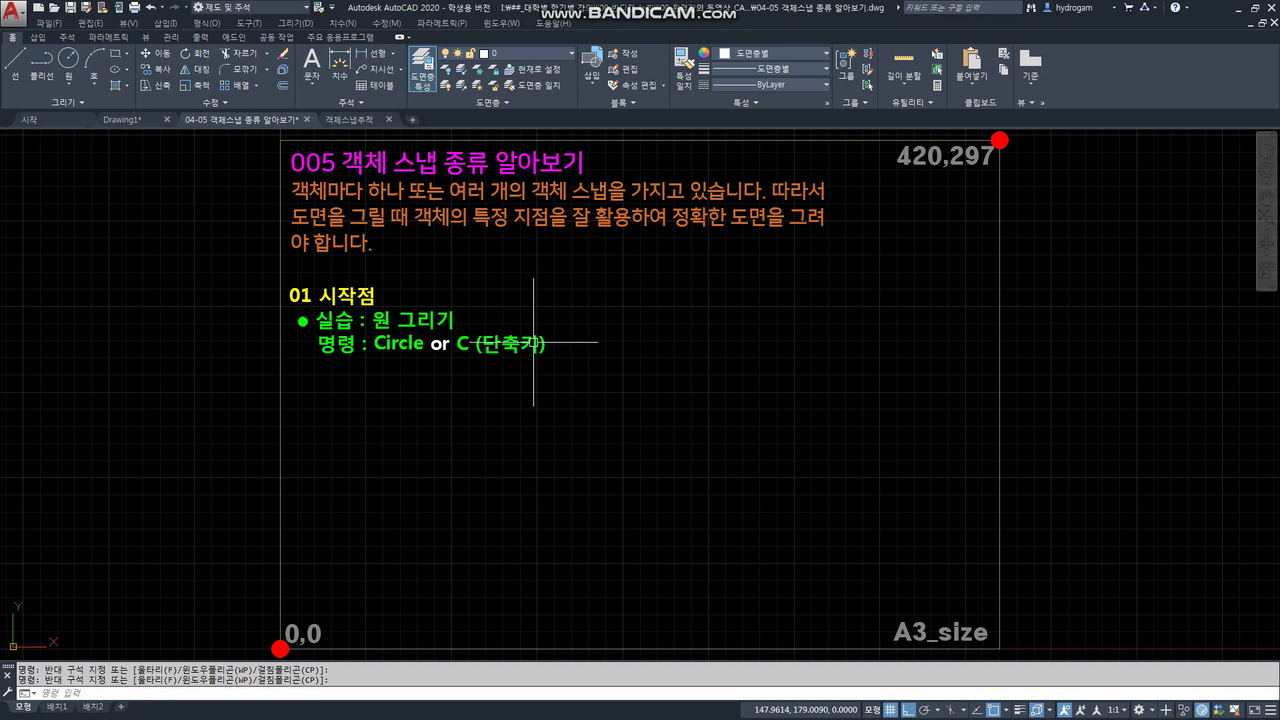
{"action": "left_click", "coordinate": [3, 464]}
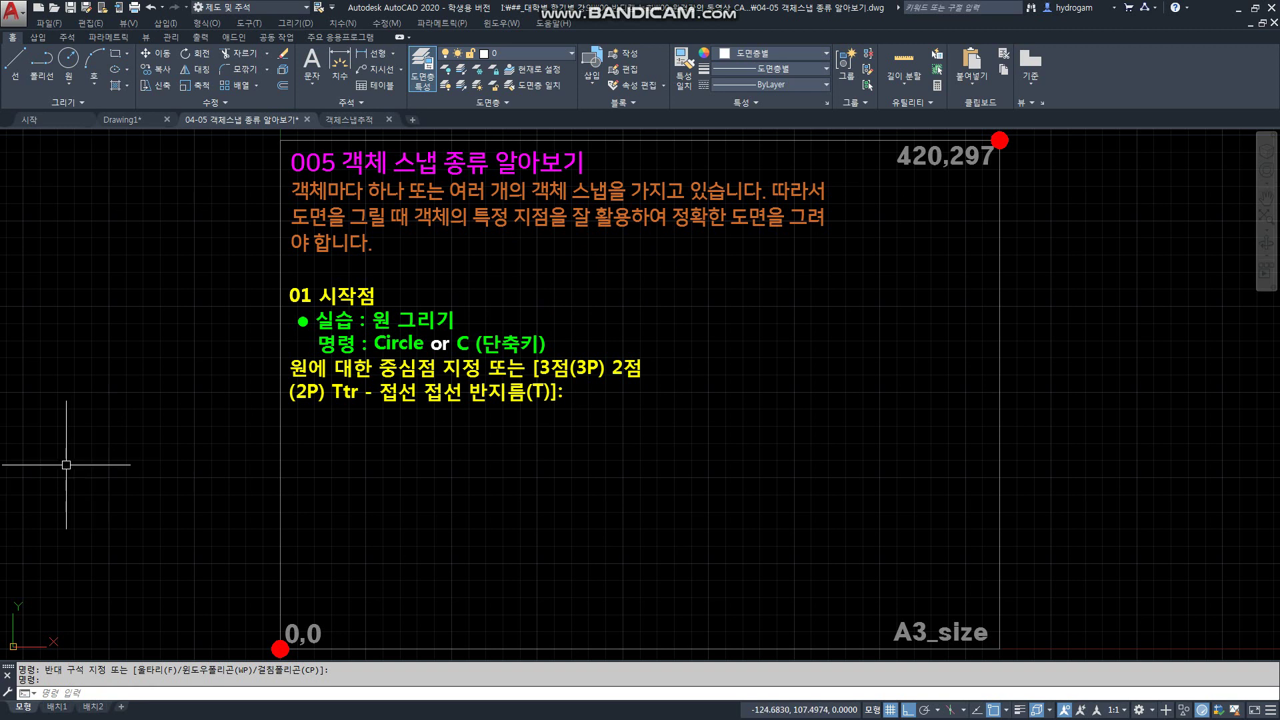
{"action": "key", "text": "Escape"}
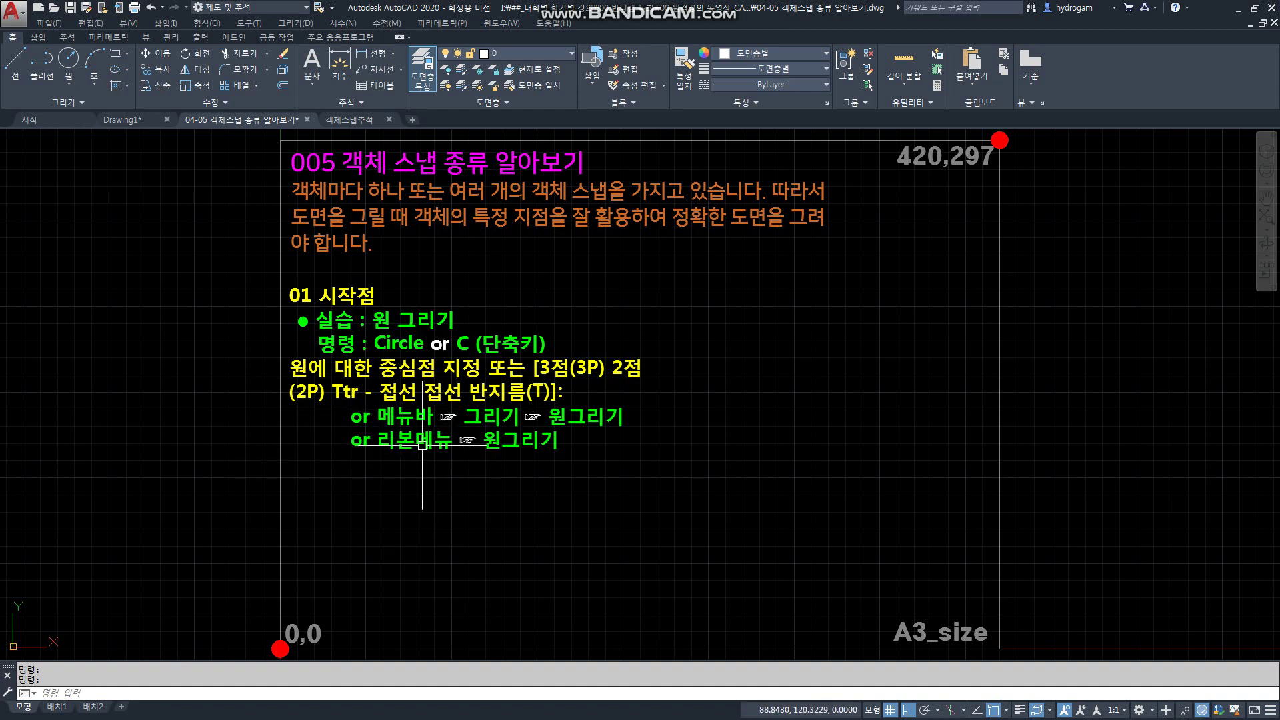
{"action": "left_click", "coordinate": [294, 22]}
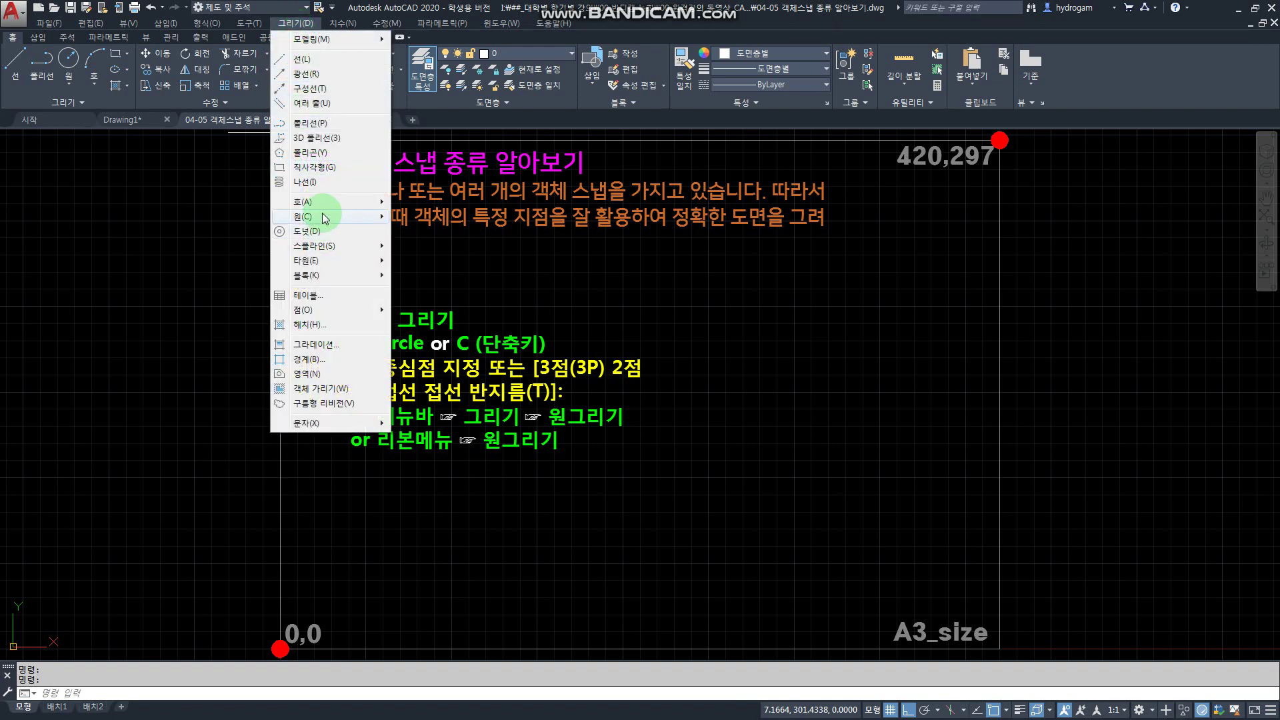
{"action": "mouse_move", "coordinate": [322, 216]}
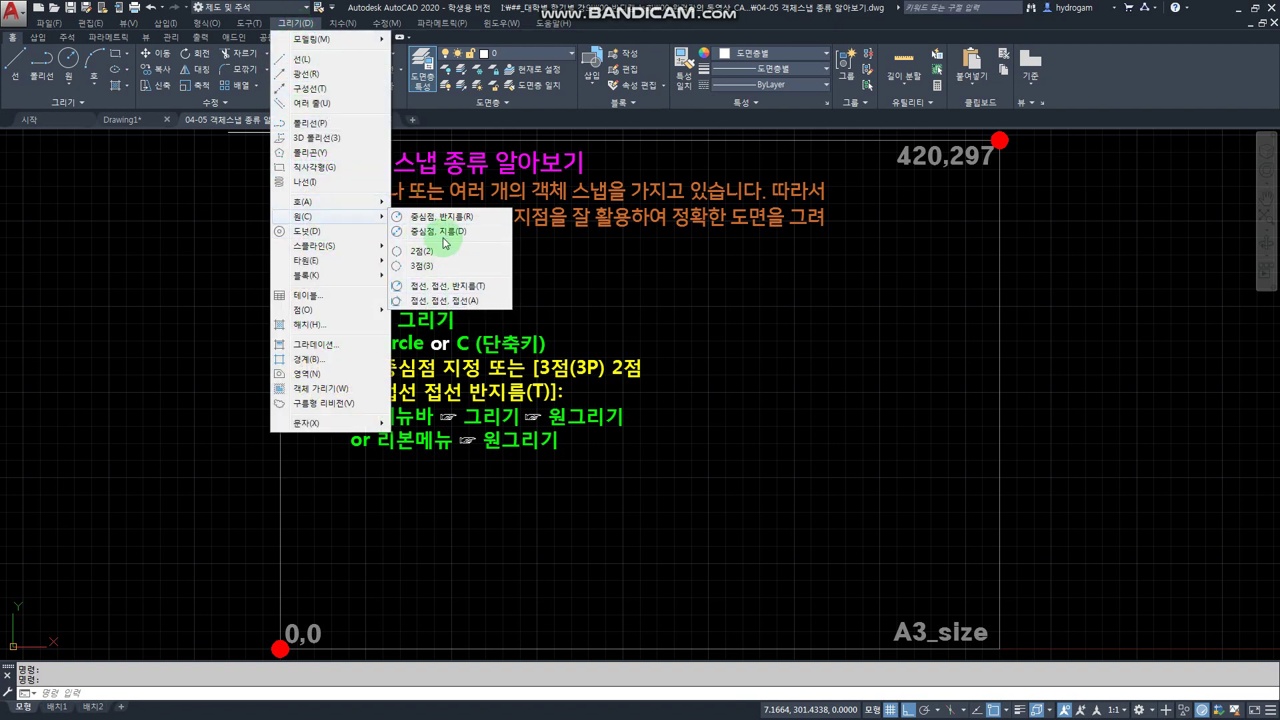
{"action": "left_click", "coordinate": [70, 102]}
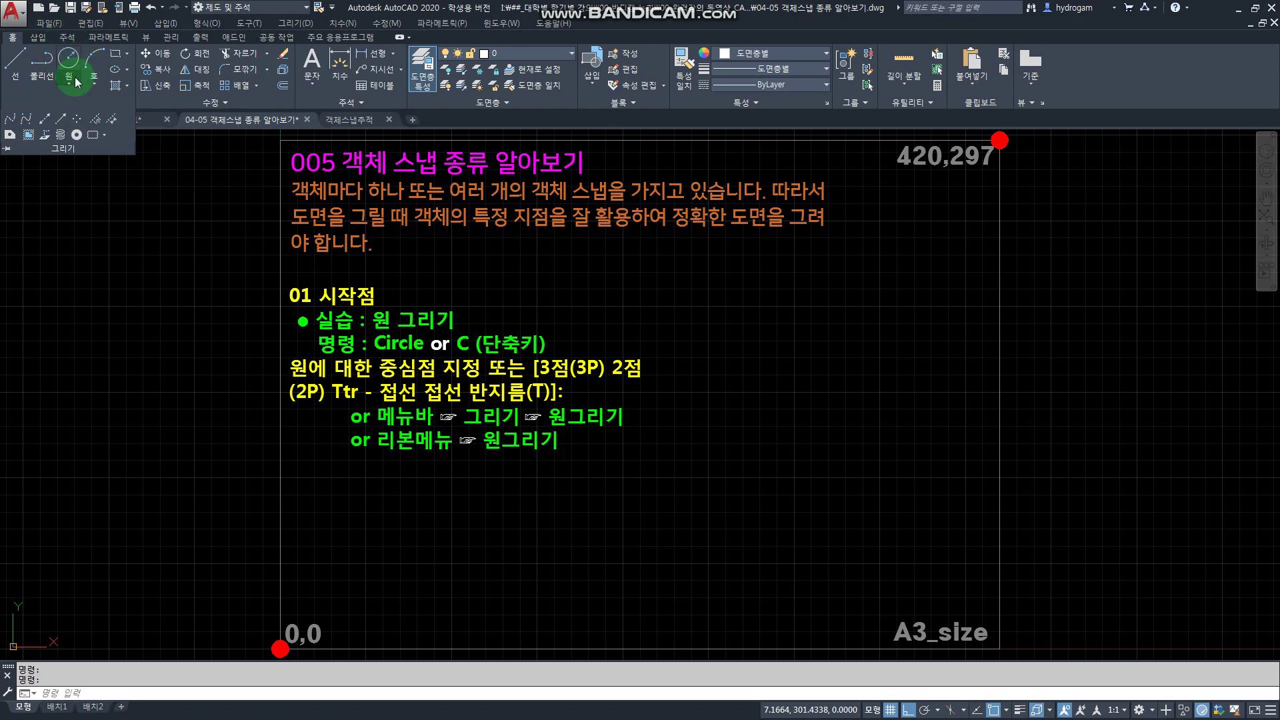
{"action": "left_click", "coordinate": [69, 79]}
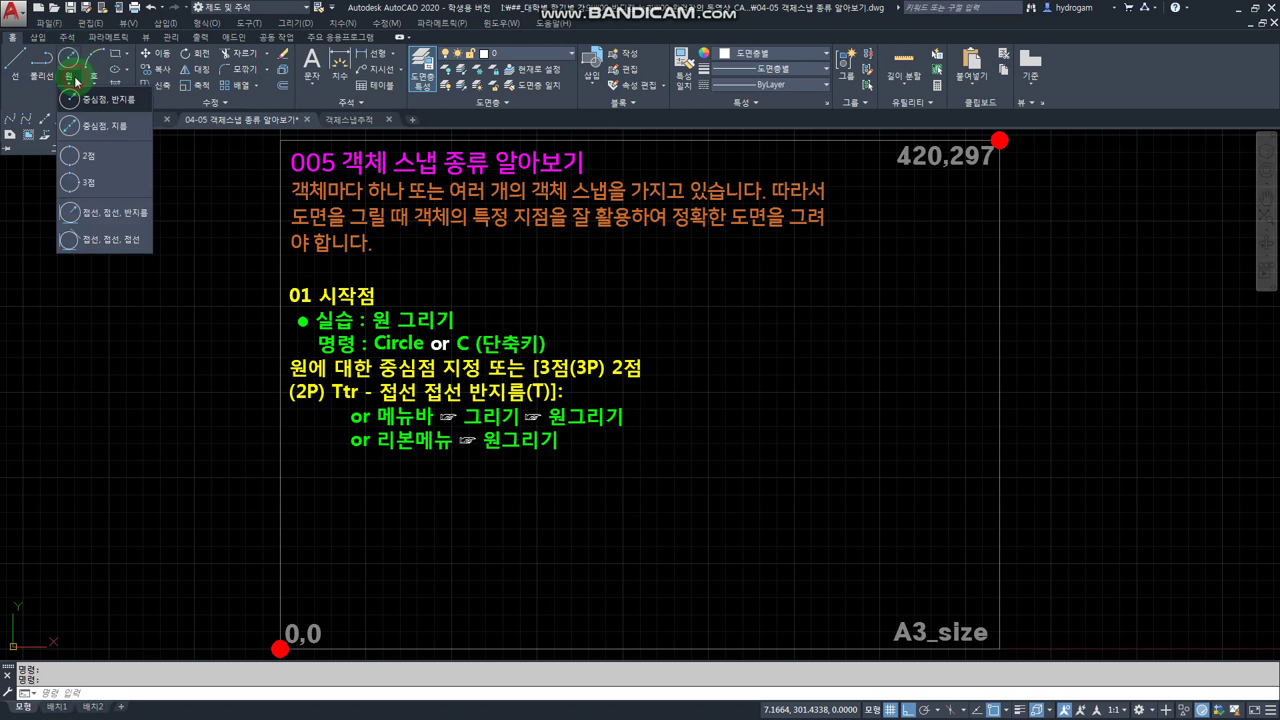
{"action": "left_click", "coordinate": [124, 104]}
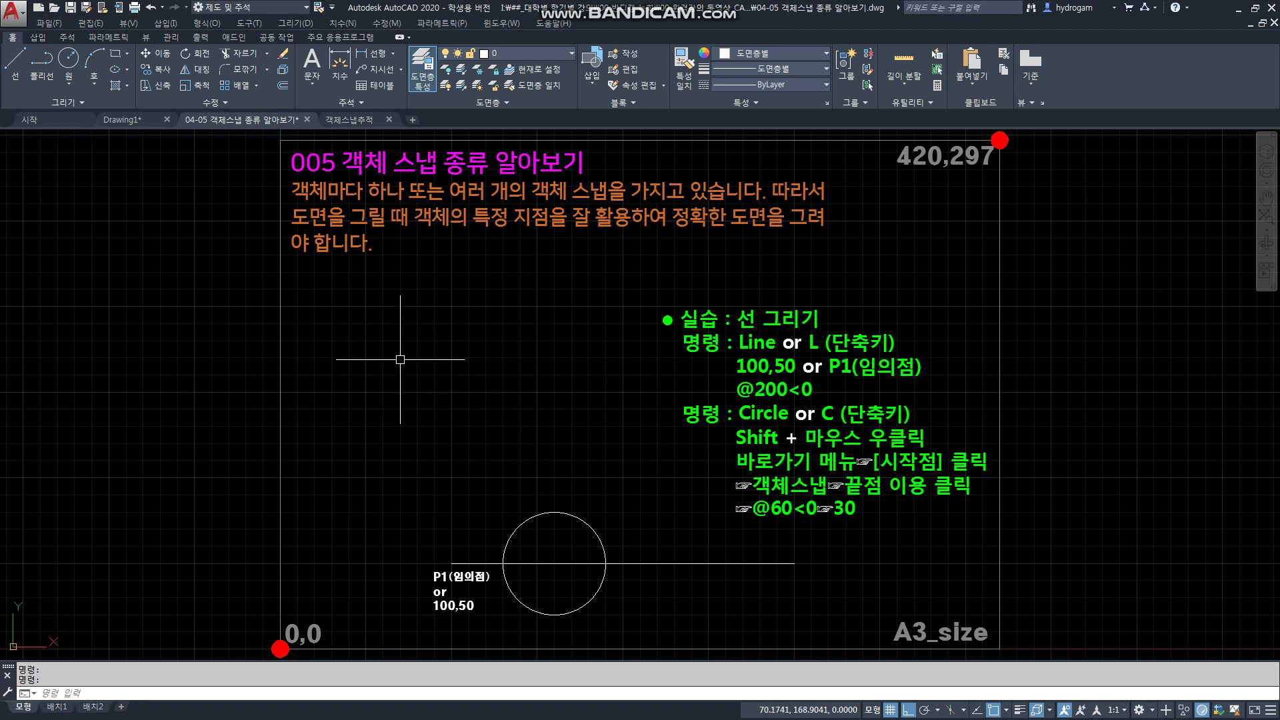
{"action": "left_click", "coordinate": [9, 64]}
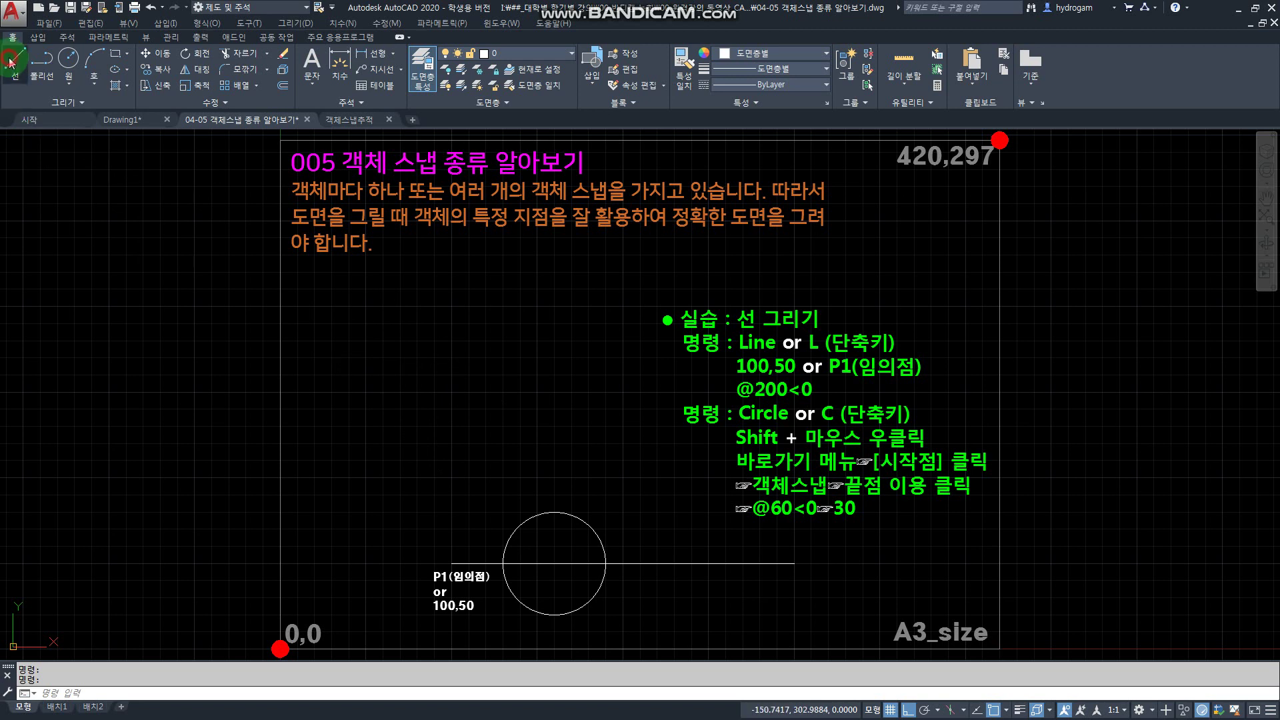
{"action": "left_click", "coordinate": [346, 374]}
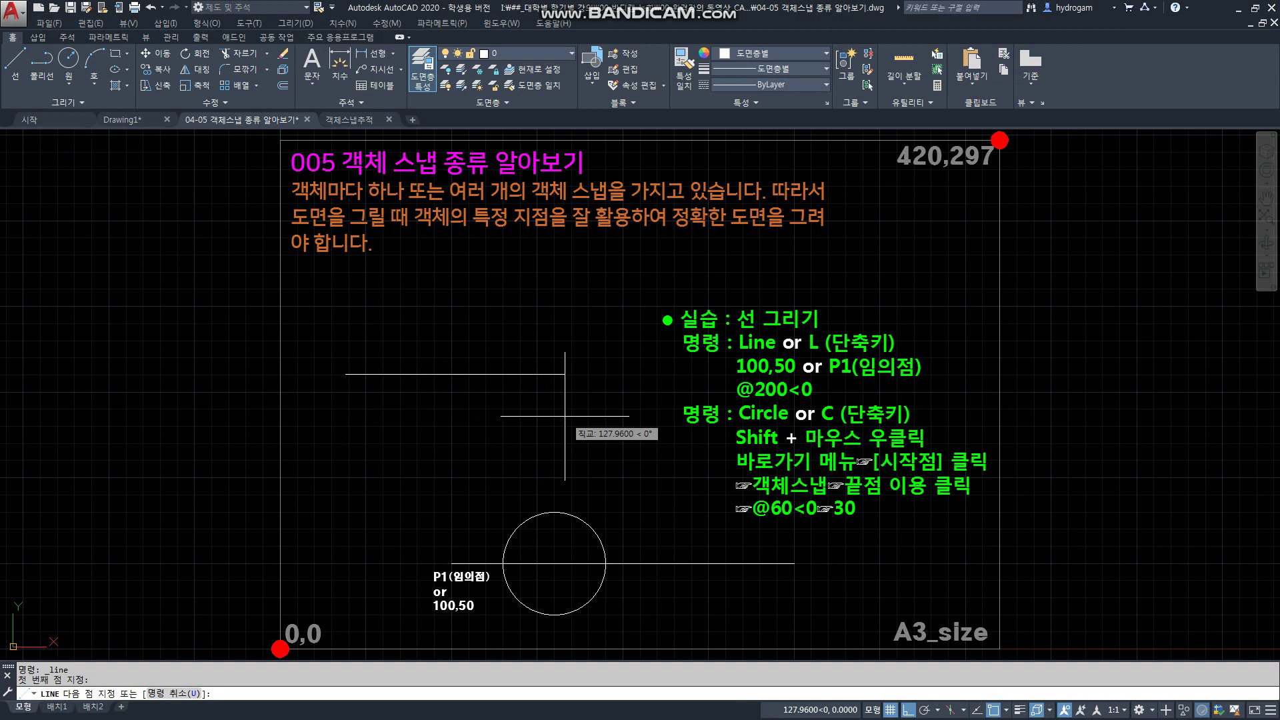
{"action": "key", "text": "F8"}
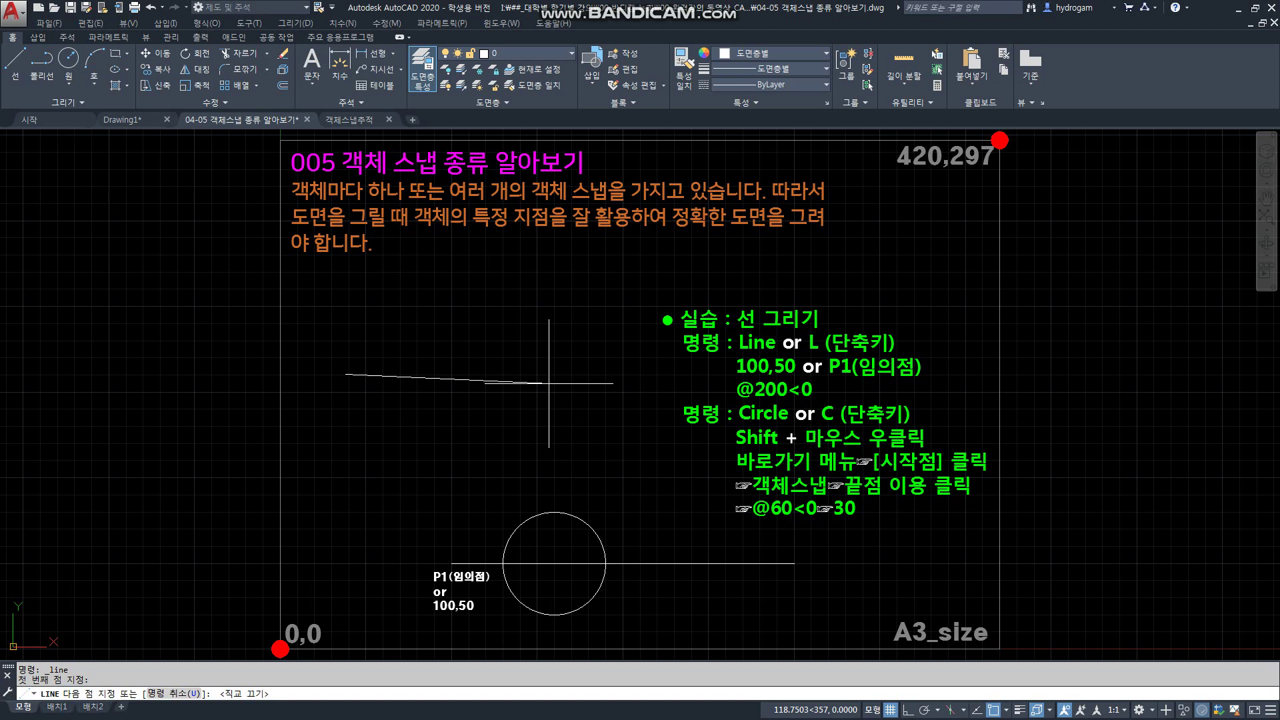
{"action": "type", "text": "@200<0"}
{"action": "key", "text": "Return"}
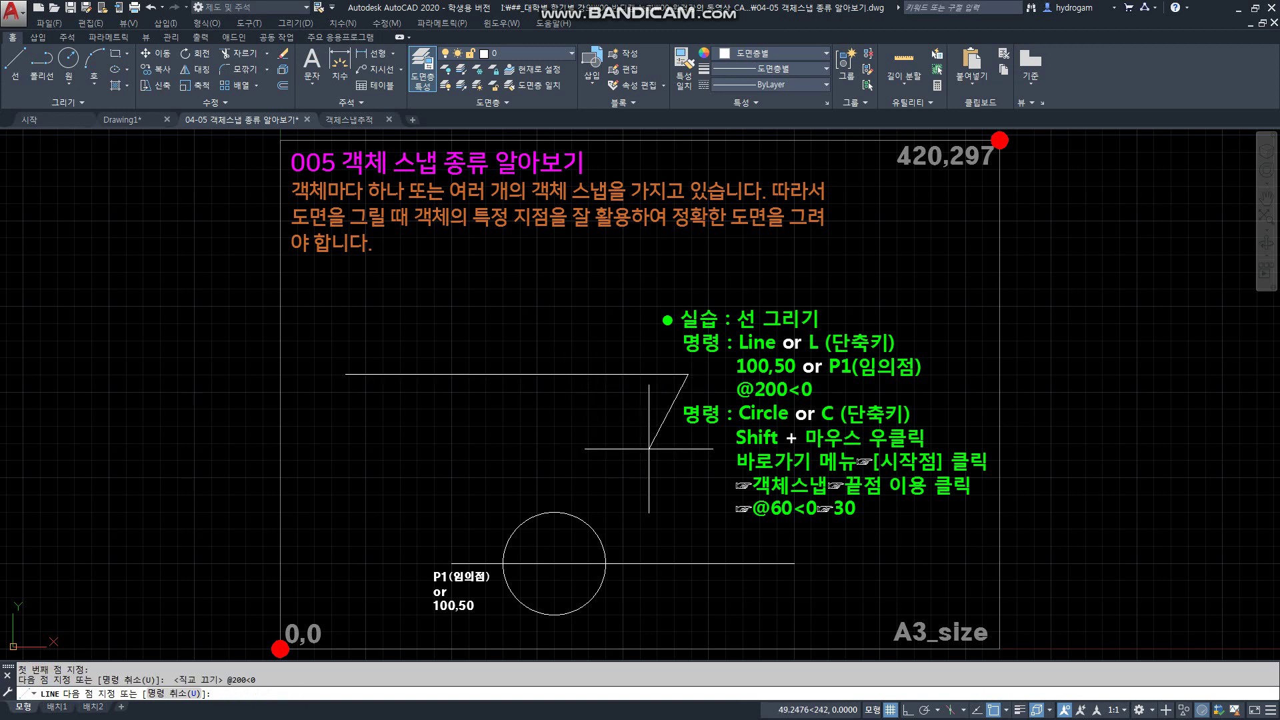
{"action": "key", "text": "Return"}
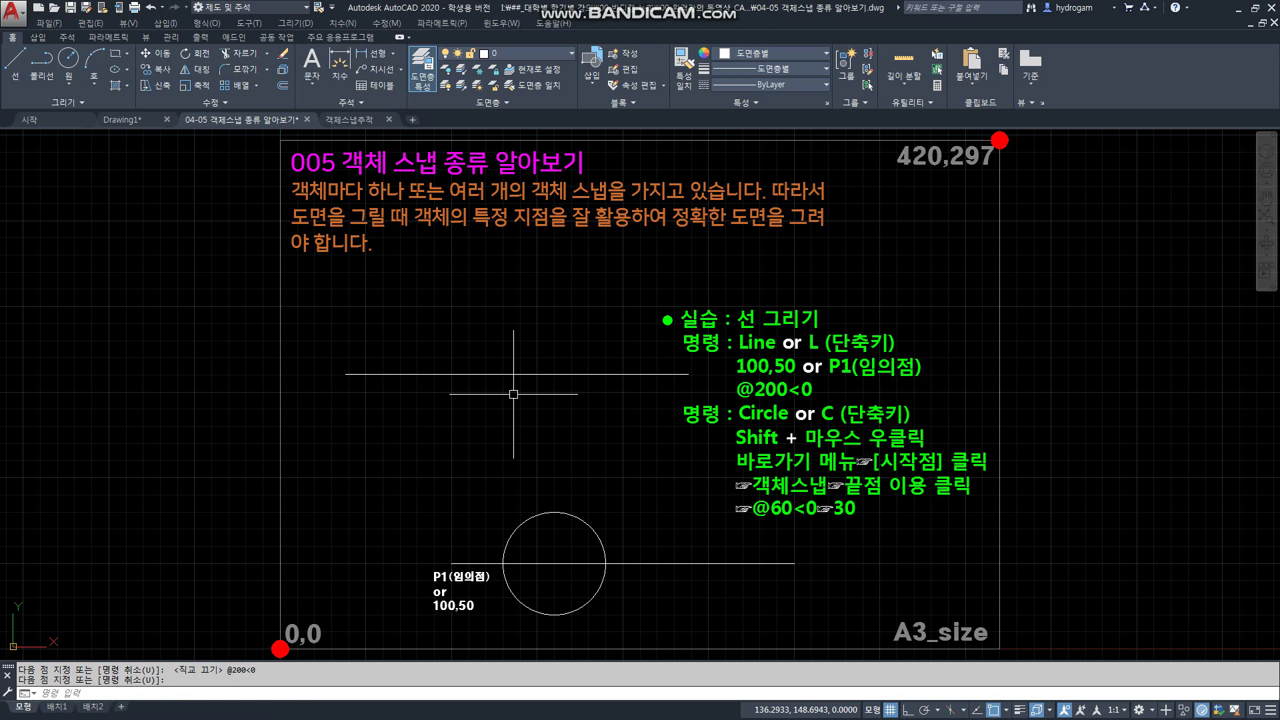
{"action": "key", "text": "Return"}
{"action": "type", "text": "c"}
{"action": "key", "text": "Return"}
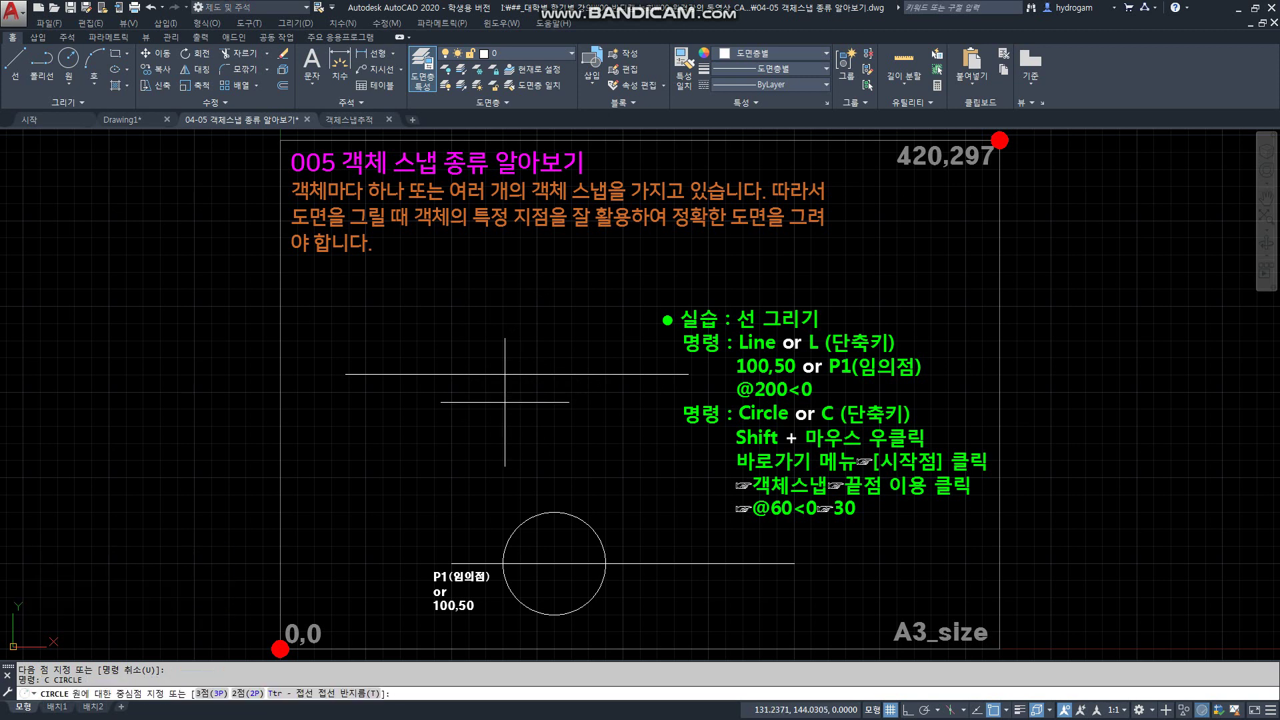
{"action": "right_click", "coordinate": [399, 392]}
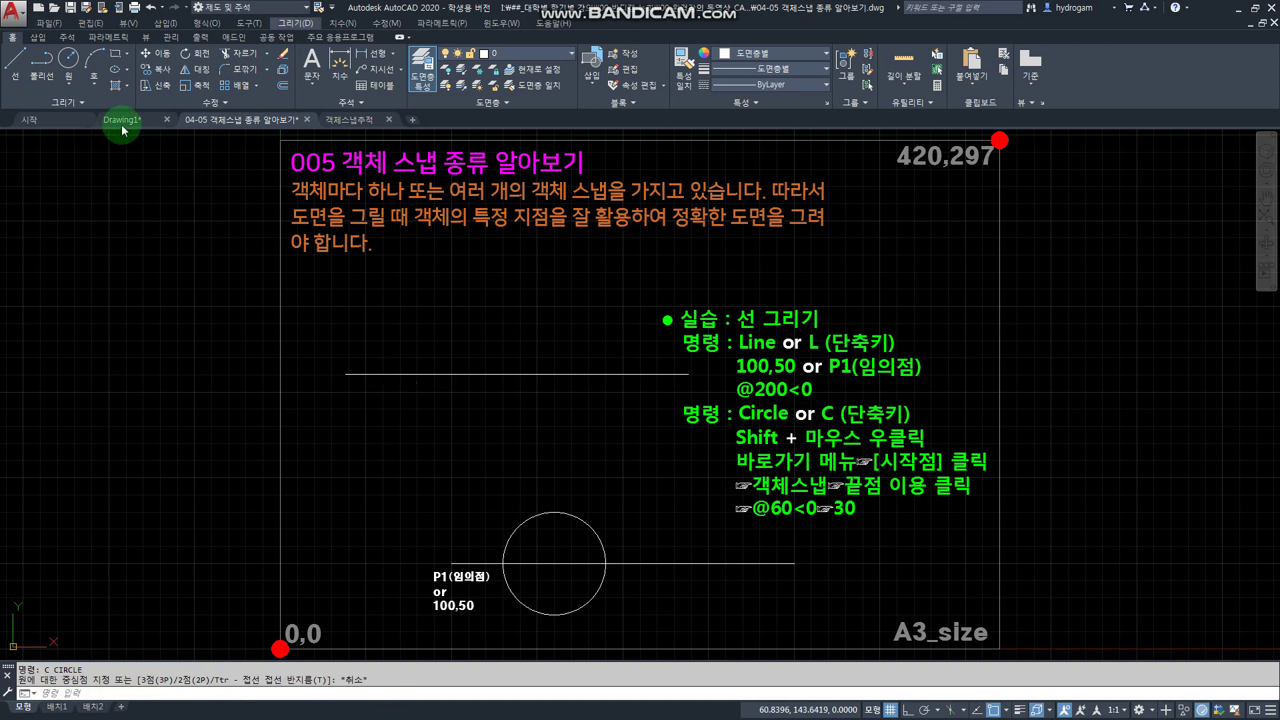
{"action": "left_click", "coordinate": [68, 77]}
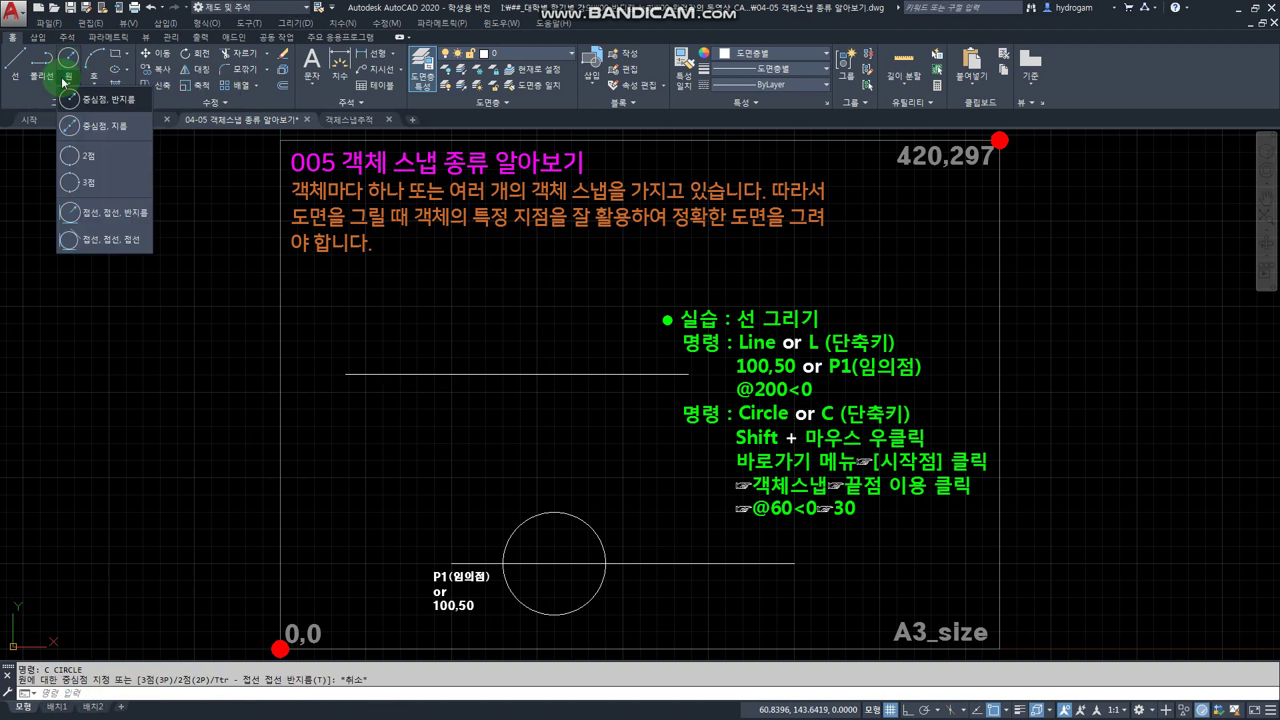
{"action": "left_click", "coordinate": [110, 100]}
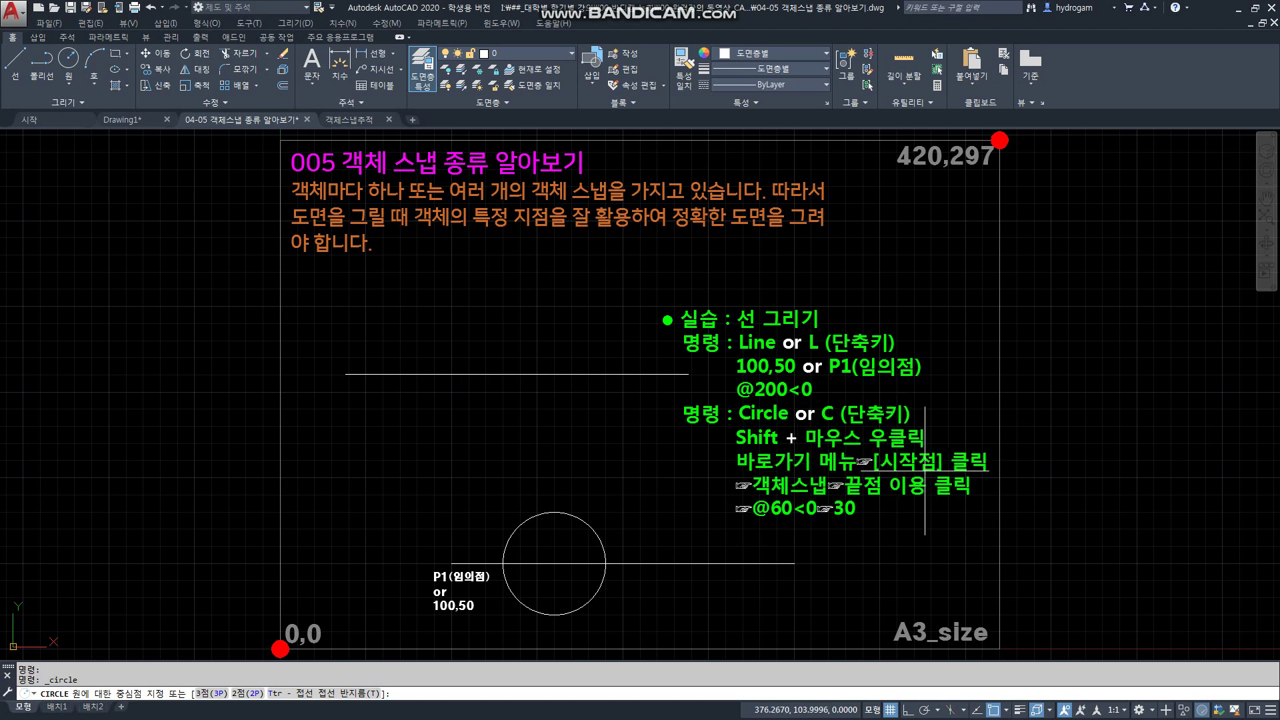
{"action": "right_click", "coordinate": [340, 293], "text": "shift"}
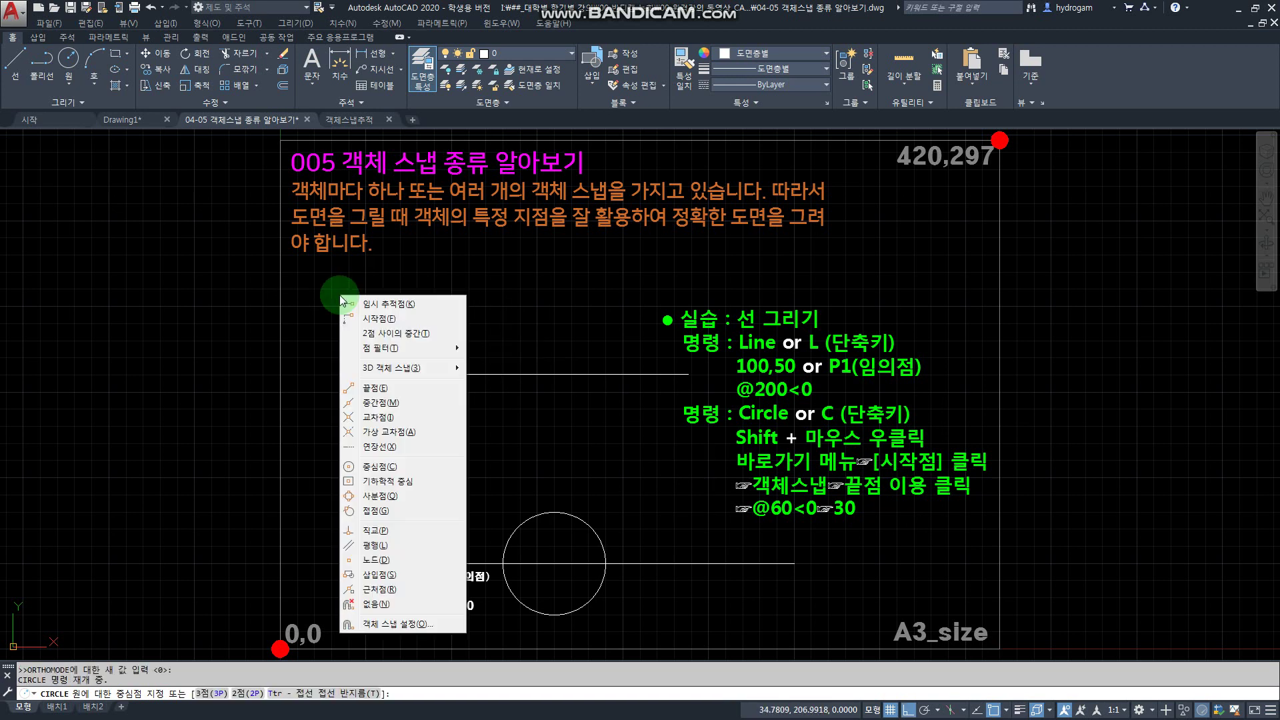
{"action": "left_click", "coordinate": [381, 323]}
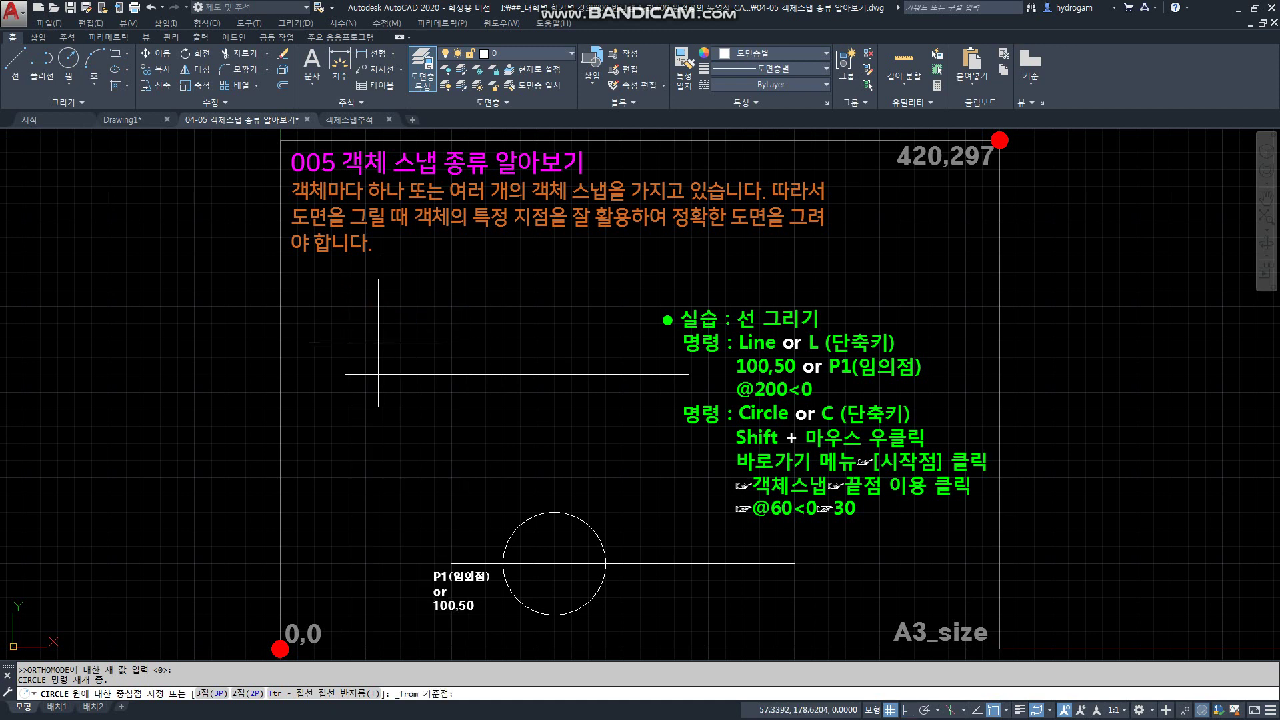
{"action": "left_click", "coordinate": [345, 374]}
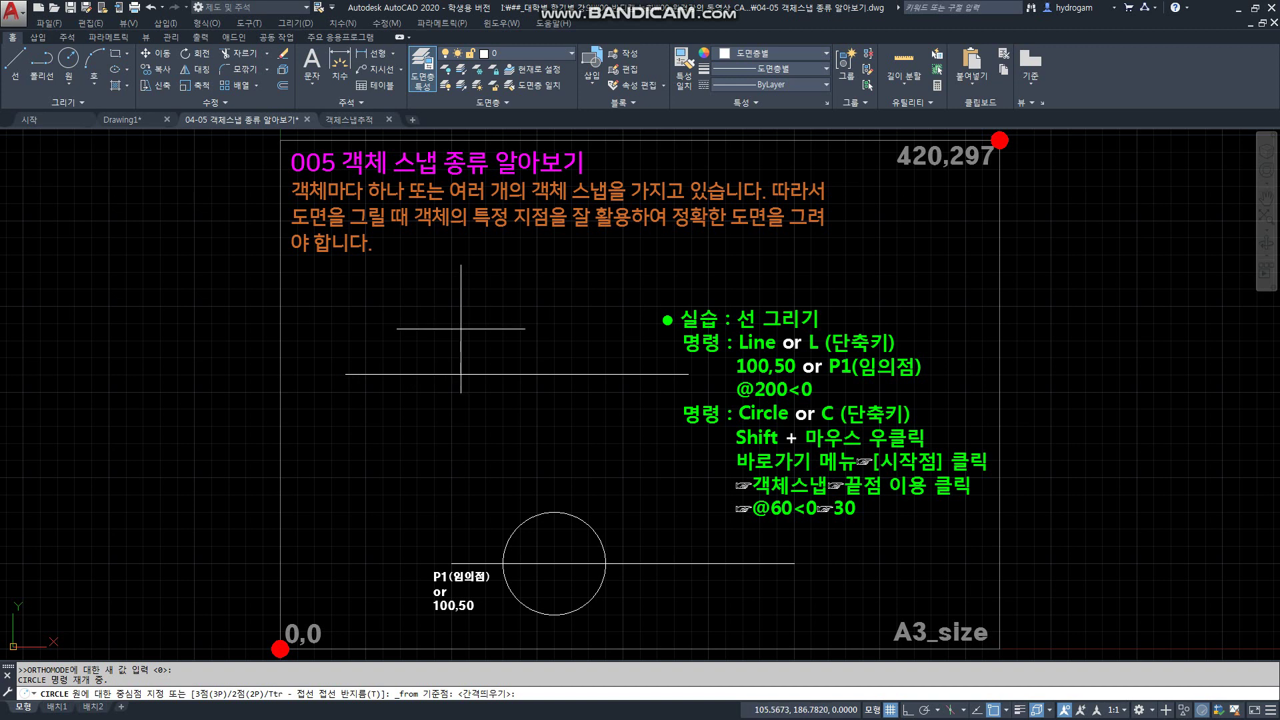
{"action": "type", "text": "@60<0"}
{"action": "key", "text": "Return"}
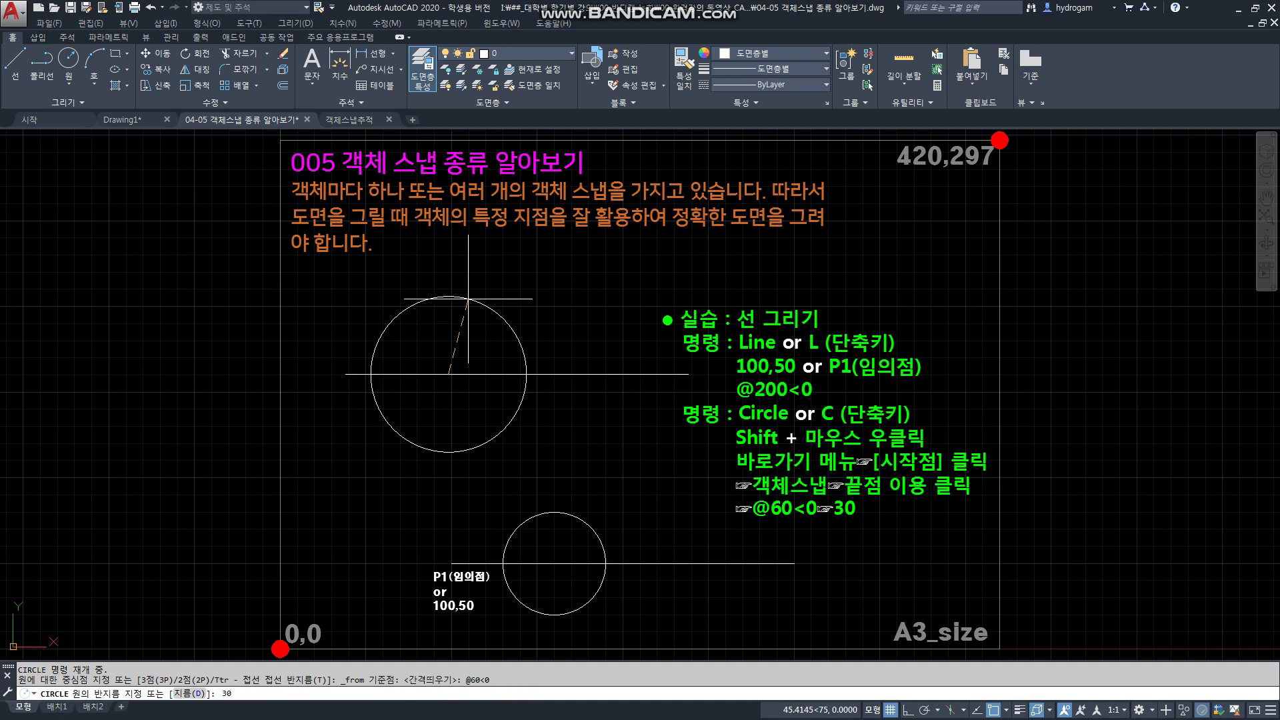
{"action": "type", "text": "30"}
{"action": "key", "text": "Return"}
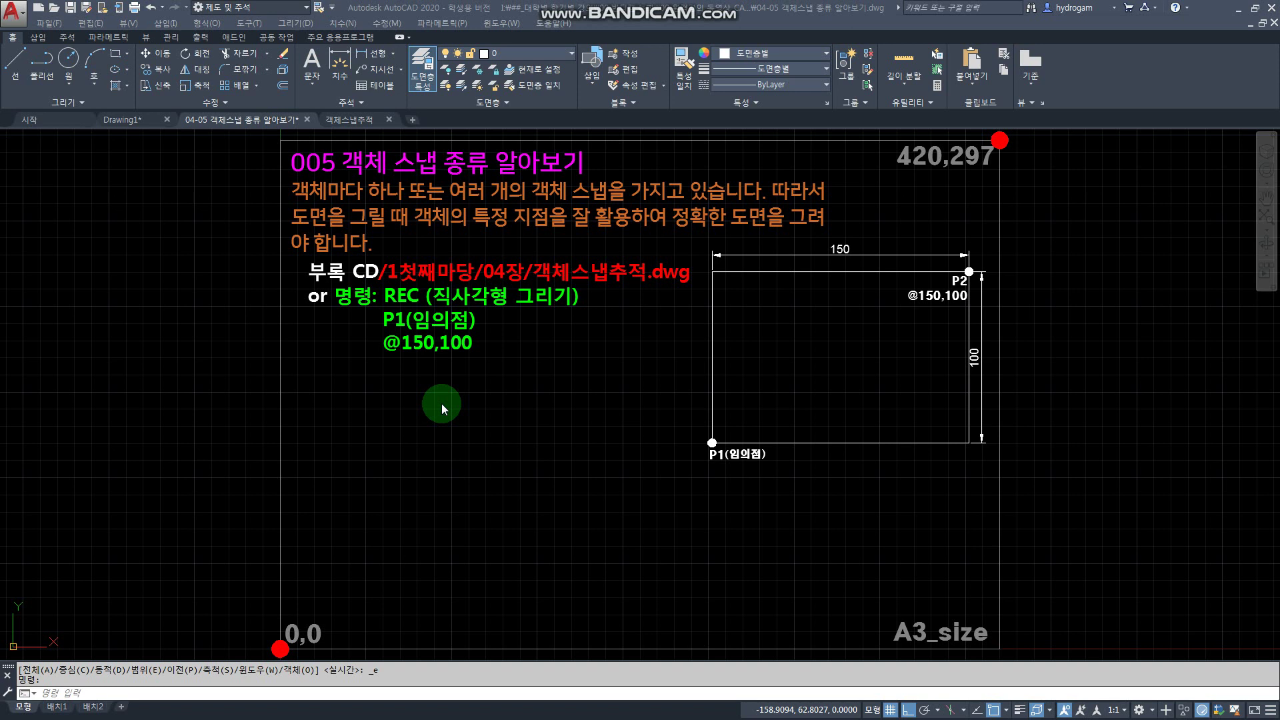
- View the rectangle in the 객체스냅추적 drawing and return to the 04-05 객체스냅 종류 알아보기 drawing
{"action": "left_click", "coordinate": [354, 120]}
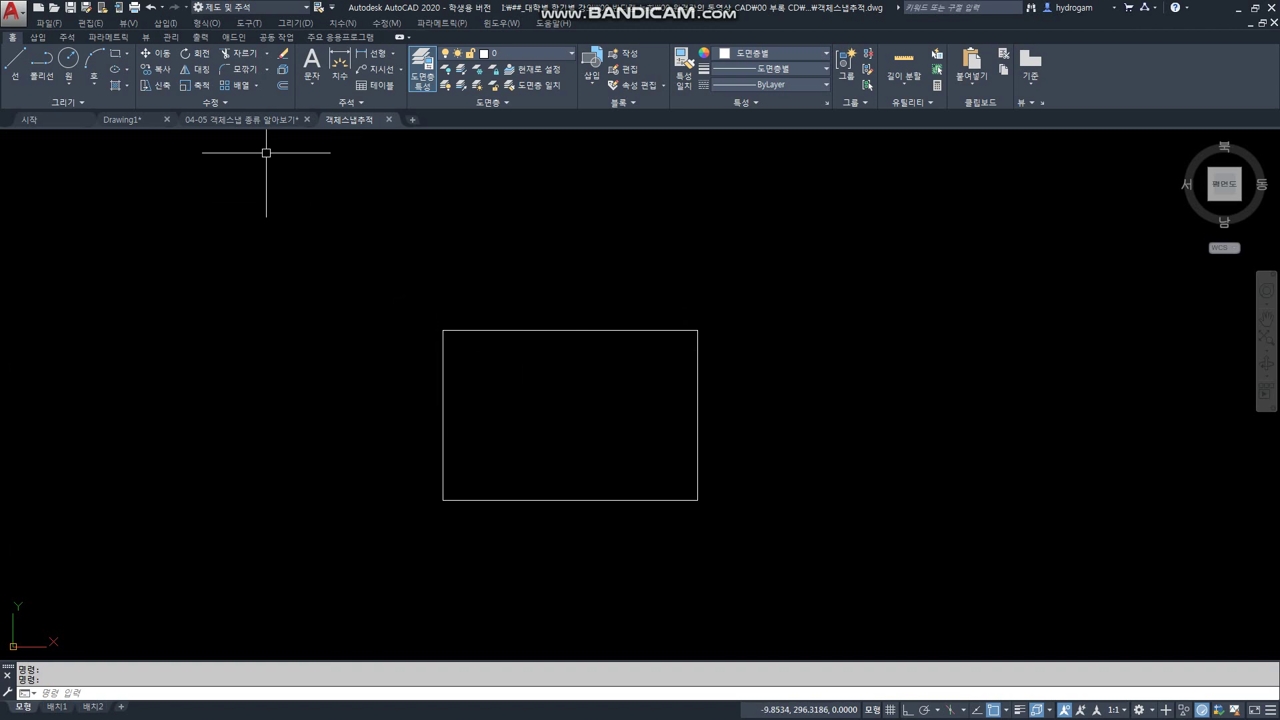
{"action": "left_click", "coordinate": [261, 128]}
{"action": "mouse_move", "coordinate": [261, 127]}
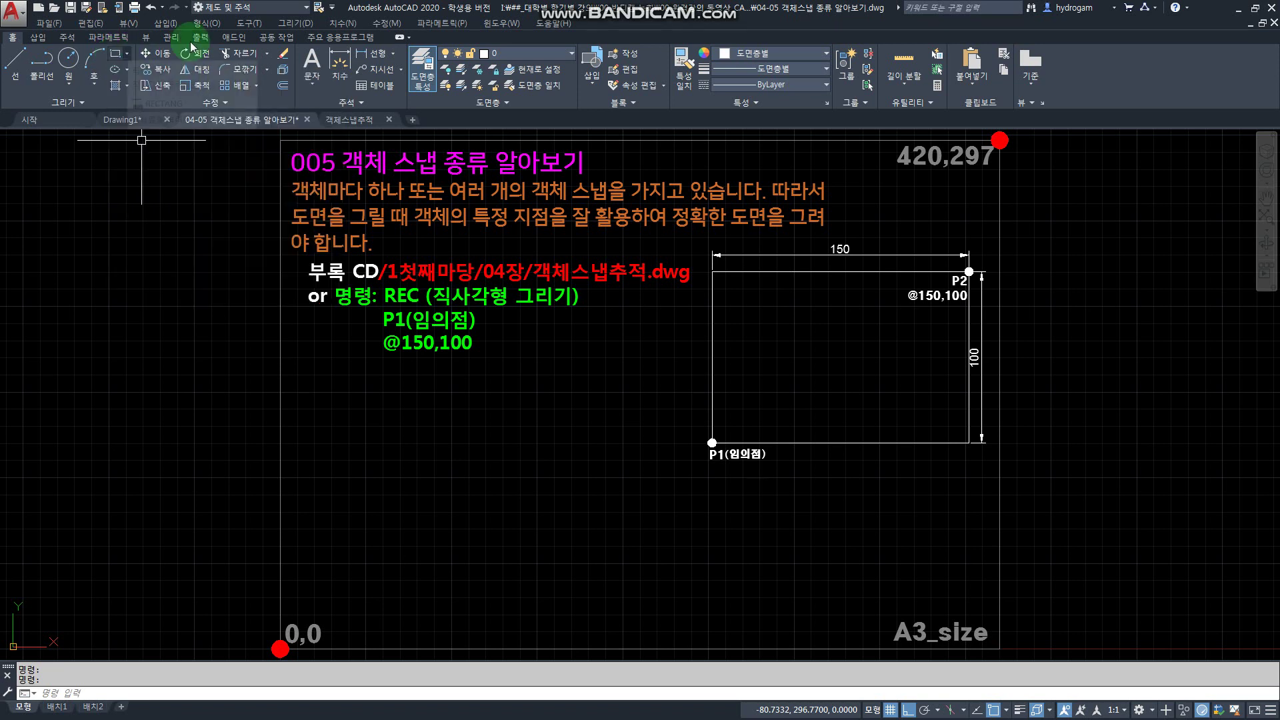
{"action": "left_click", "coordinate": [307, 26]}
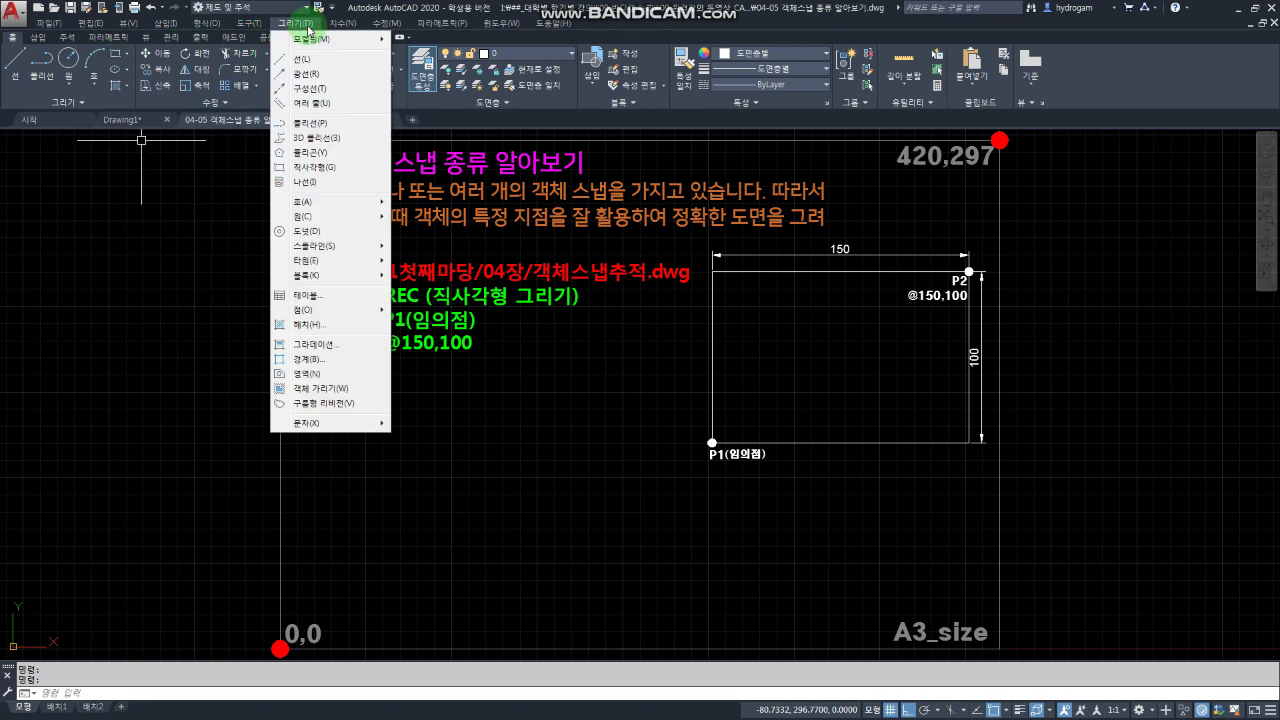
{"action": "left_click", "coordinate": [327, 170]}
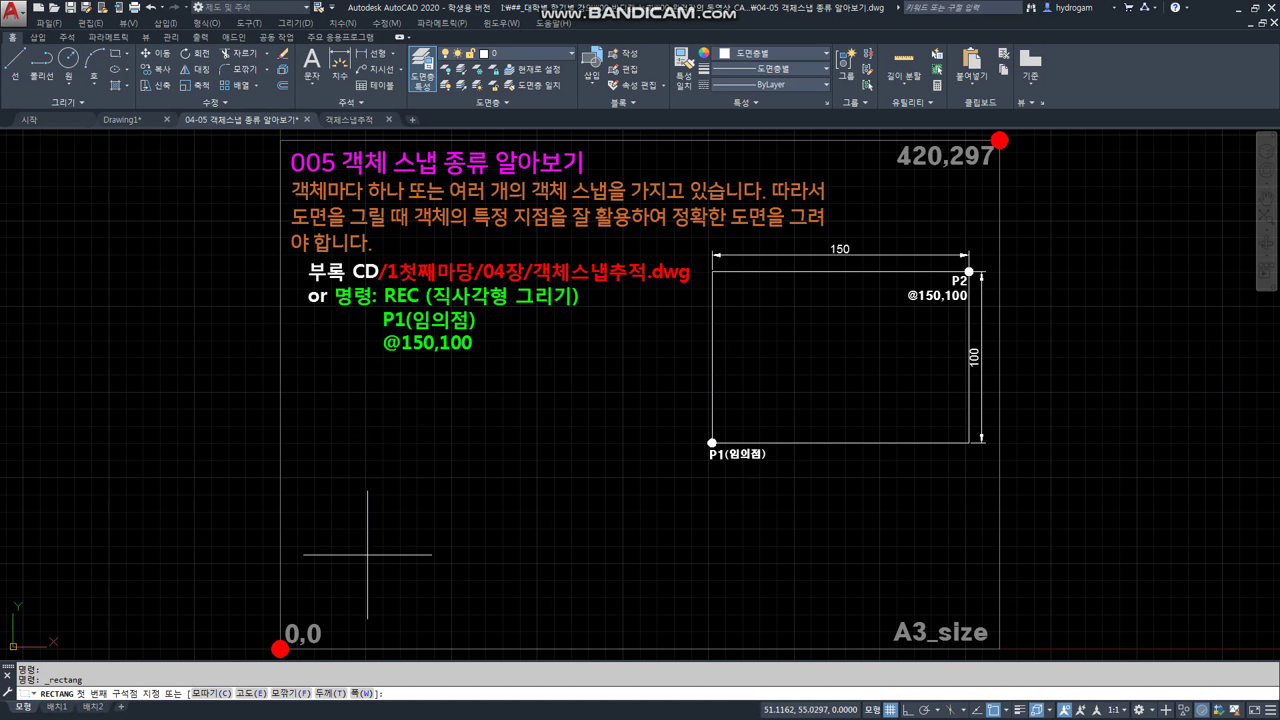
{"action": "left_click", "coordinate": [337, 576]}
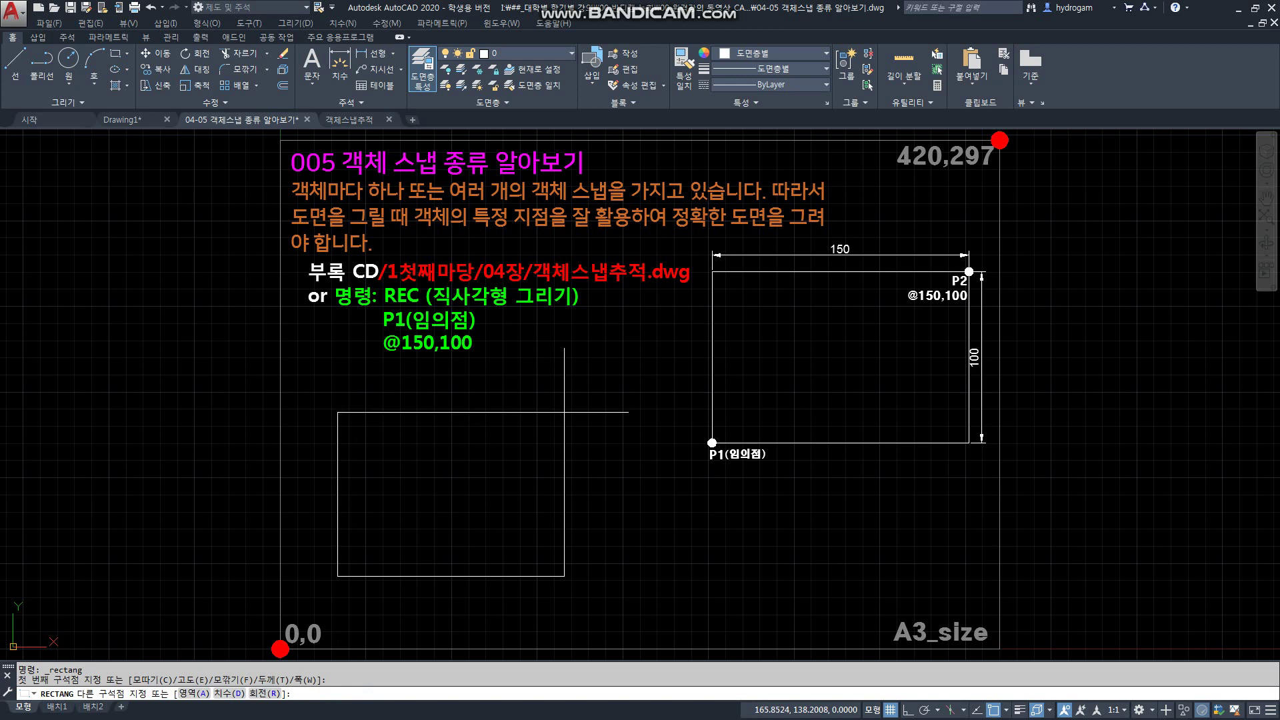
{"action": "type", "text": "@150,100"}
{"action": "key", "text": "Return"}
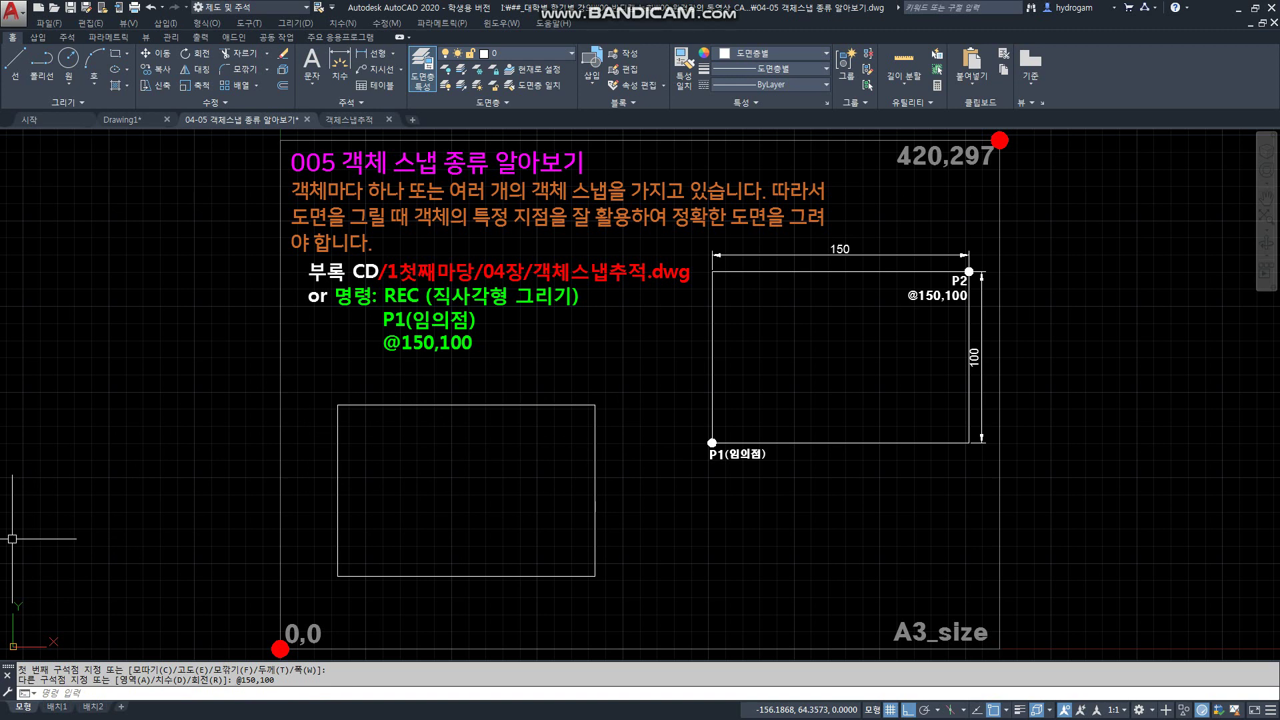
{"action": "key", "text": "ctrl+z"}
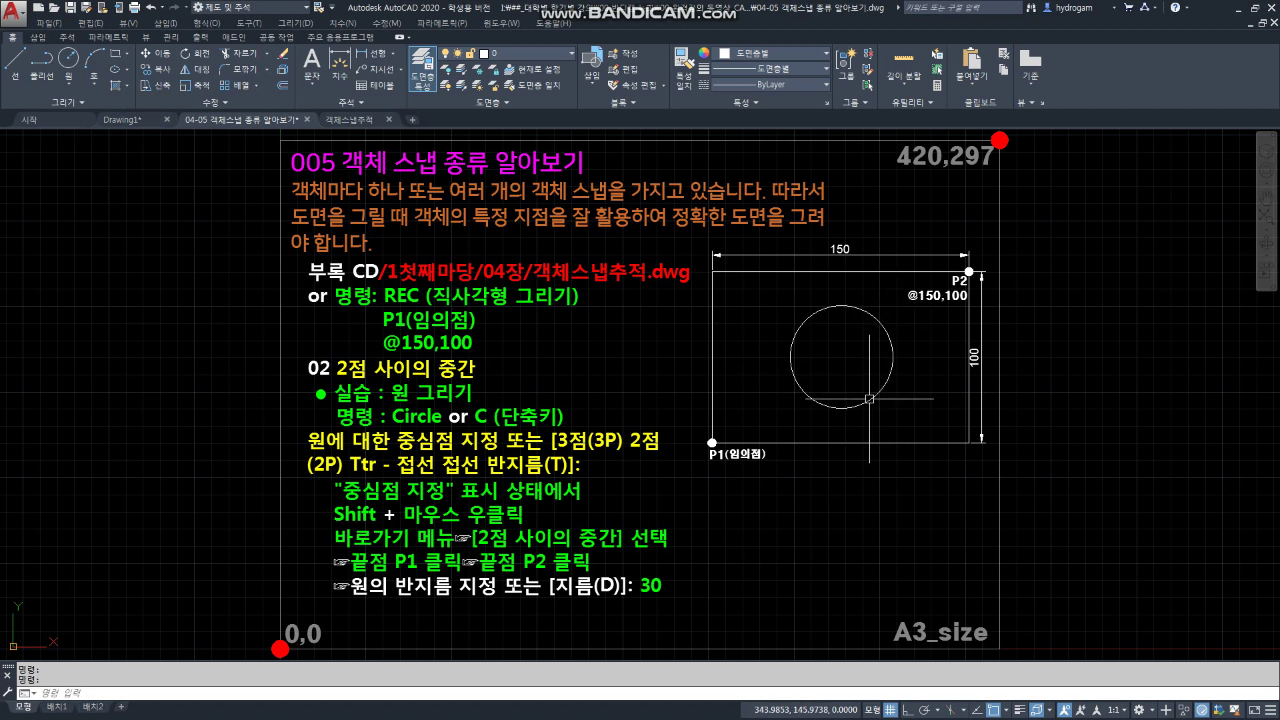
{"action": "left_click", "coordinate": [248, 22]}
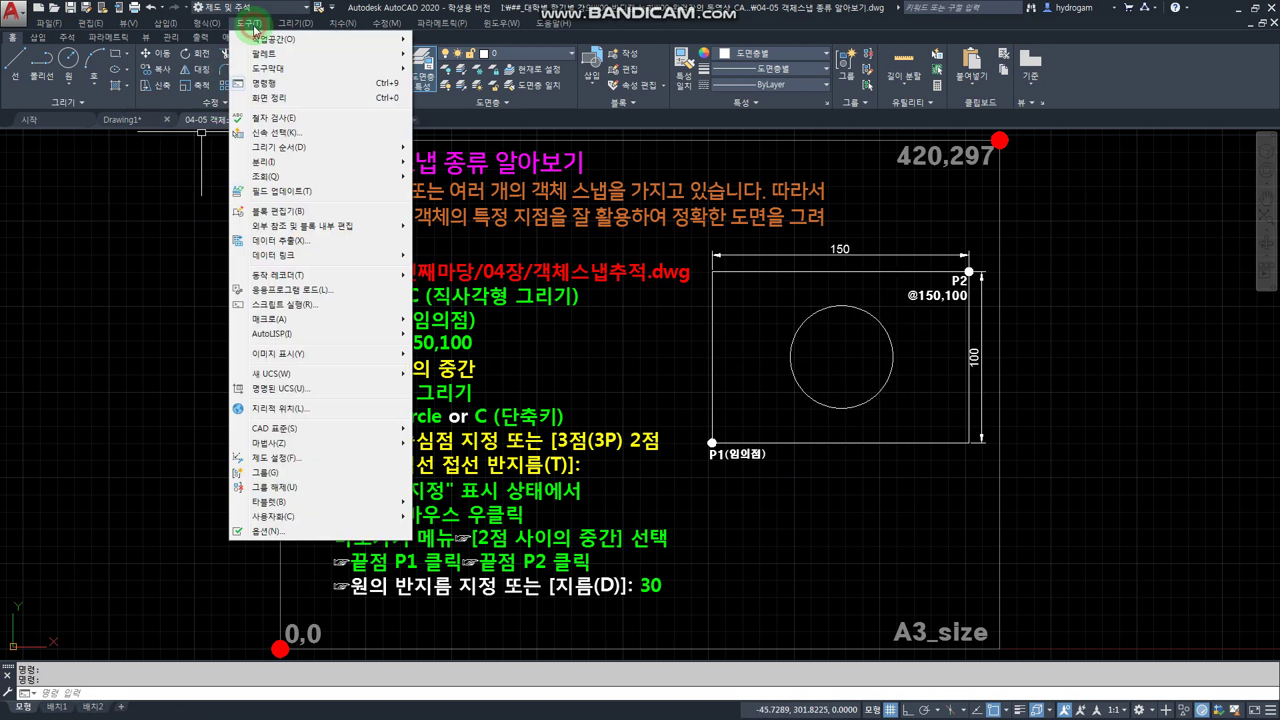
{"action": "mouse_move", "coordinate": [285, 31]}
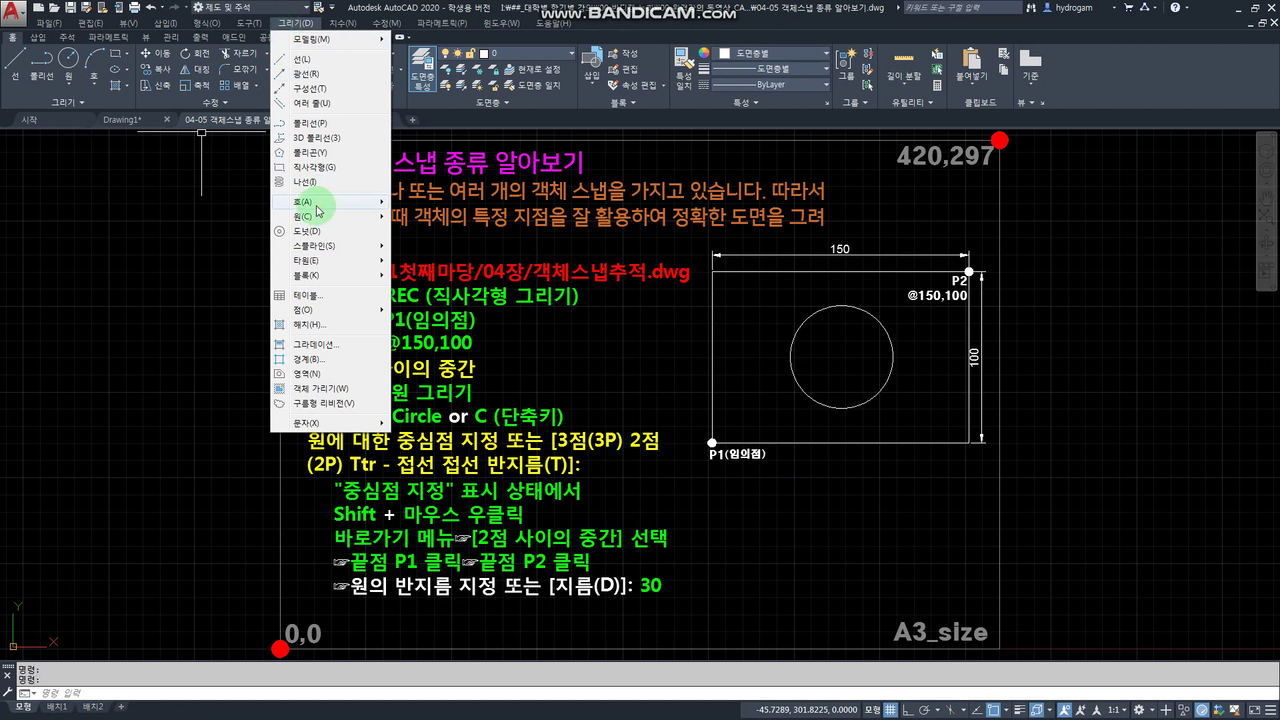
{"action": "mouse_move", "coordinate": [317, 216]}
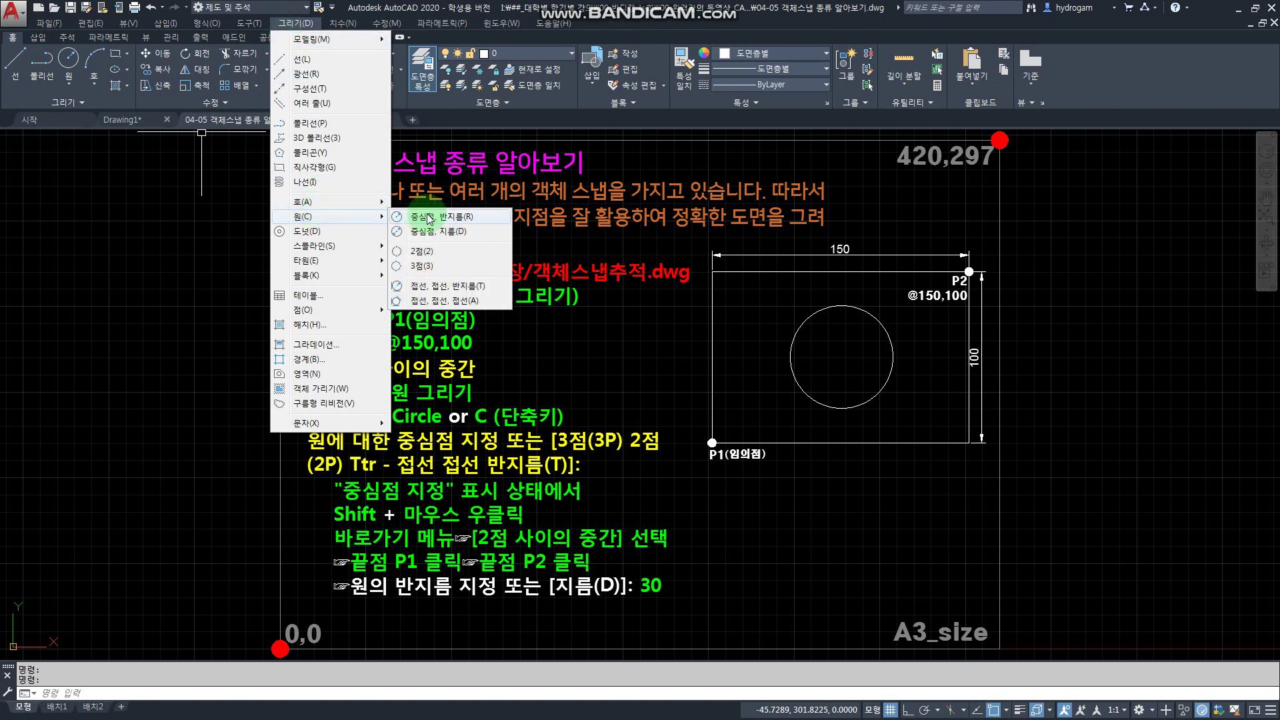
{"action": "left_click", "coordinate": [71, 65]}
{"action": "left_click", "coordinate": [71, 65]}
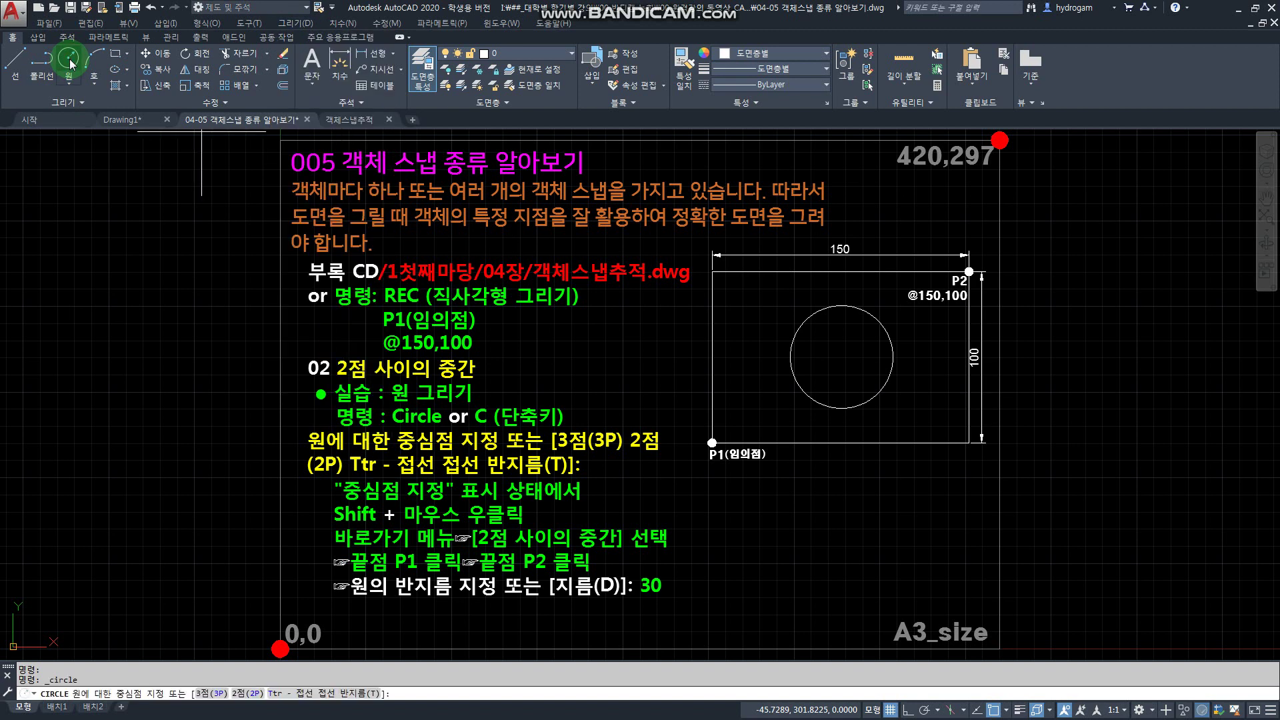
{"action": "left_click", "coordinate": [69, 81]}
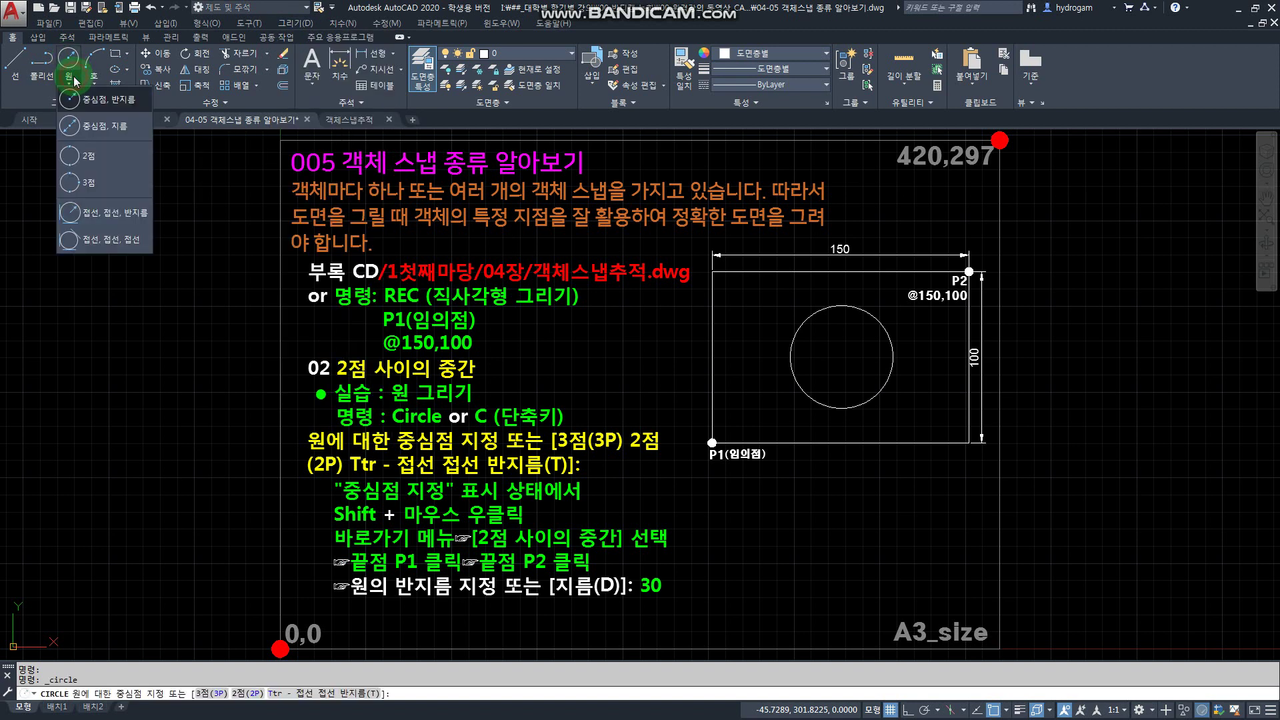
{"action": "left_click", "coordinate": [100, 107]}
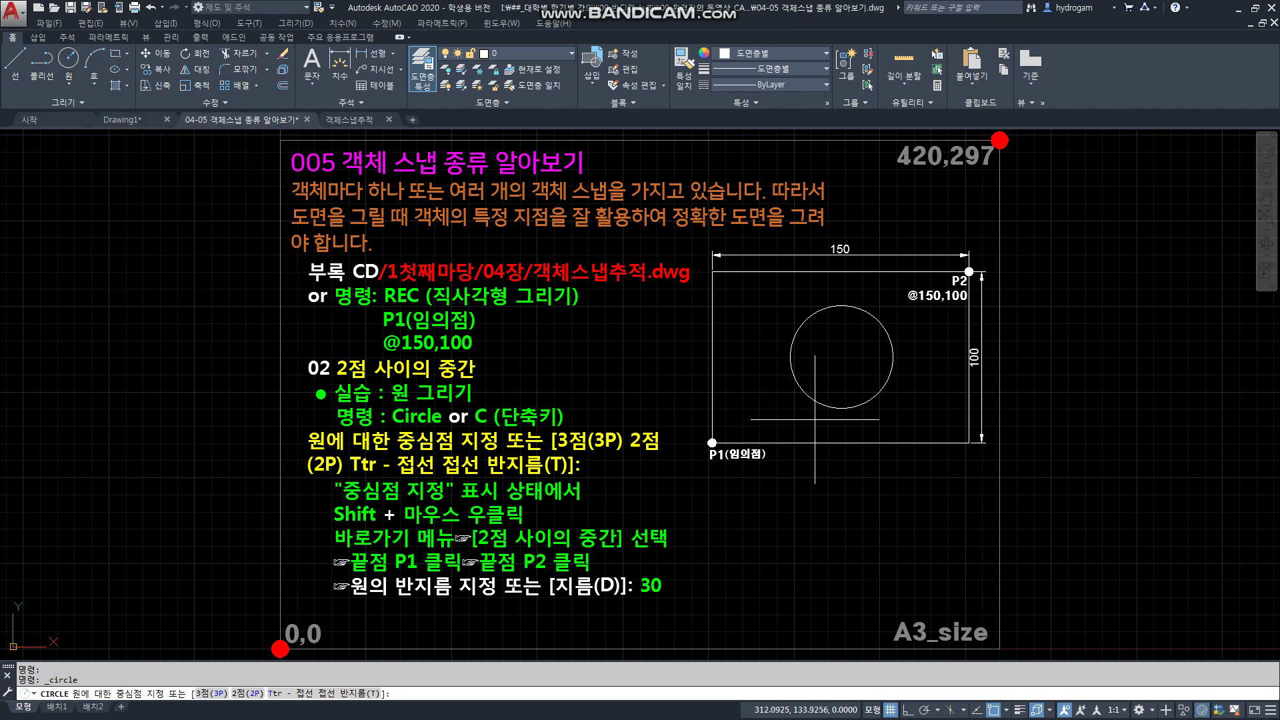
{"action": "key", "text": "Escape"}
- Replace the circle inside the rectangle with a radius 30 circle centred midway between P1 and P2, using the Mid Between 2 Points (2점 사이의 중간) snap
{"action": "left_click", "coordinate": [825, 375]}
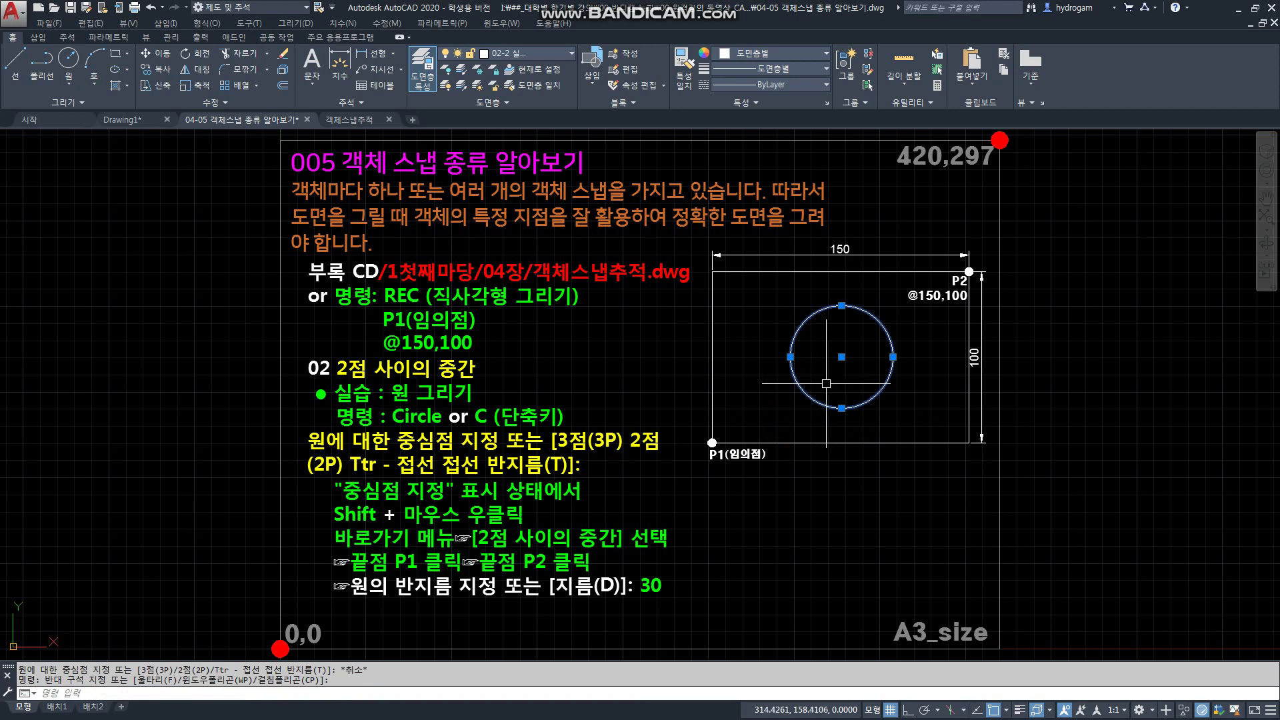
{"action": "key", "text": "Delete"}
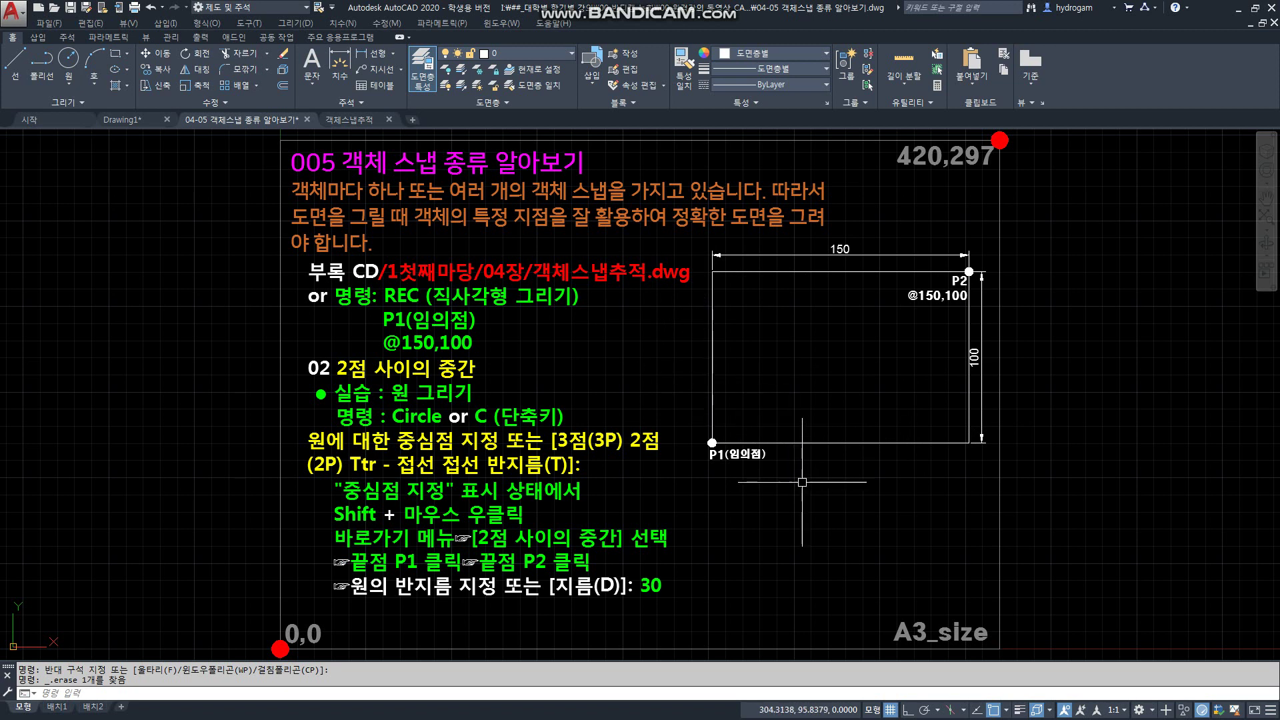
{"action": "type", "text": "c"}
{"action": "key", "text": "Return"}
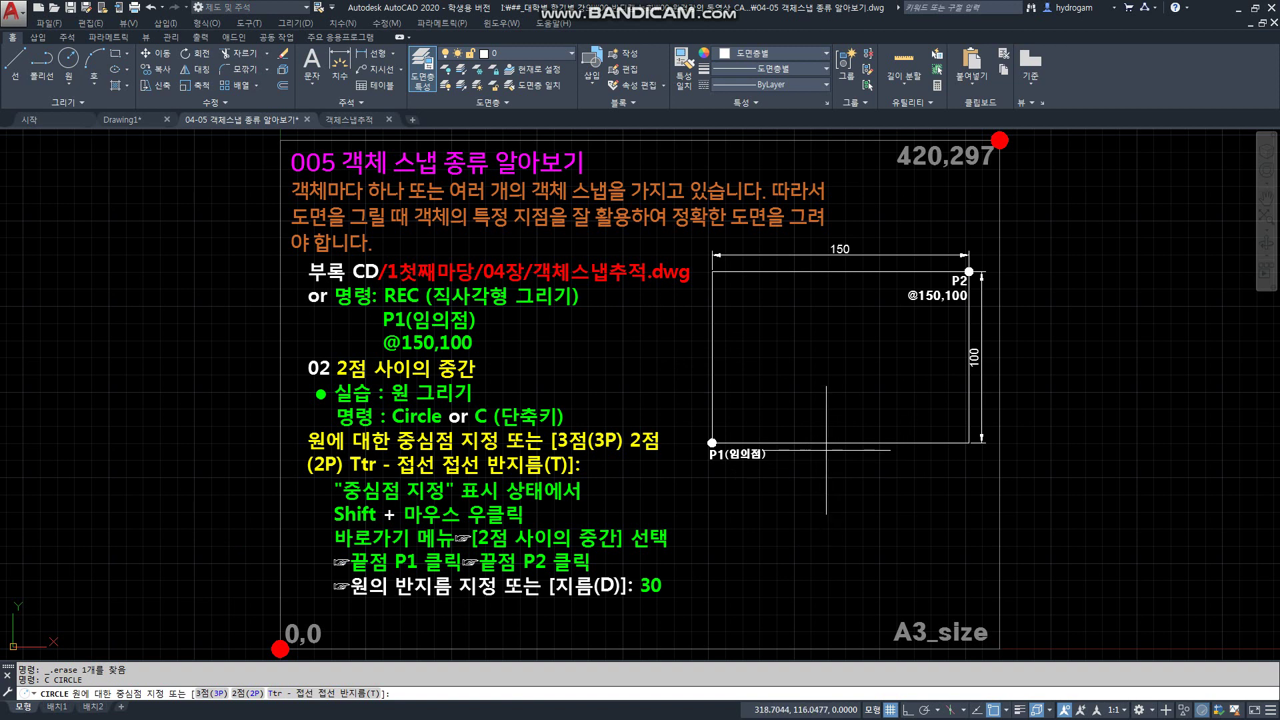
{"action": "right_click", "coordinate": [813, 360], "text": "shift"}
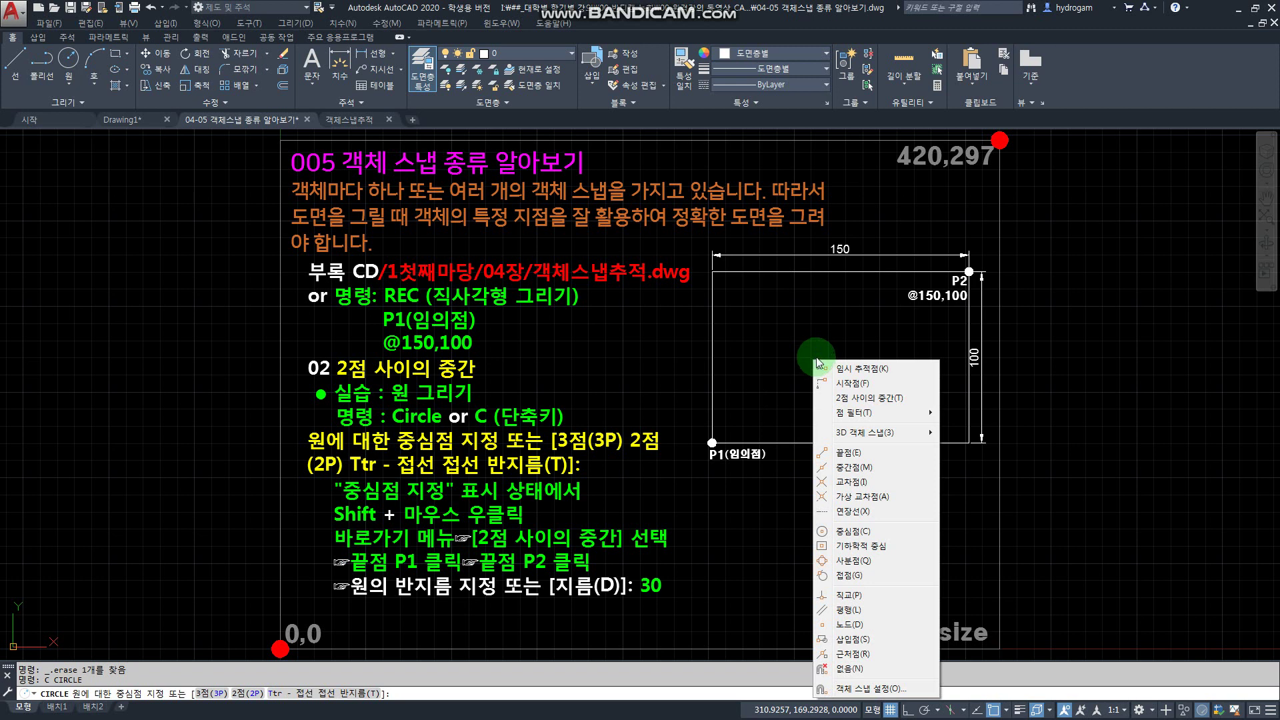
{"action": "left_click", "coordinate": [862, 402]}
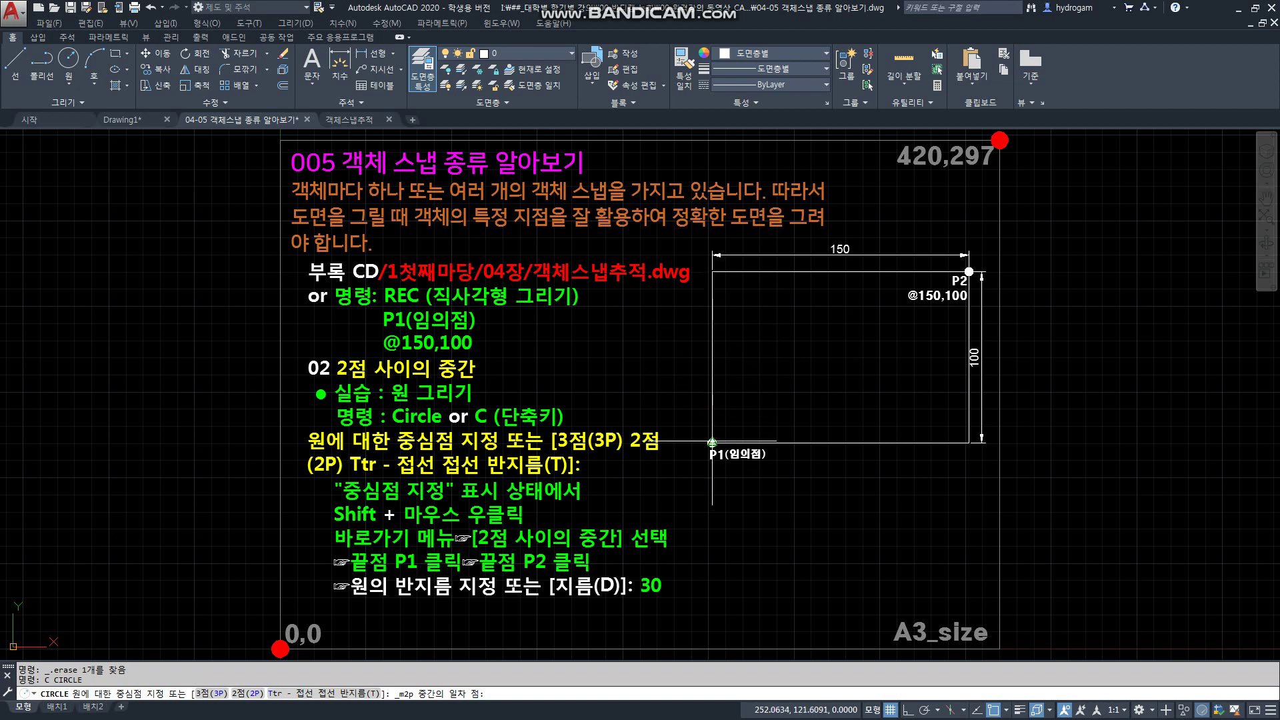
{"action": "left_click", "coordinate": [712, 443]}
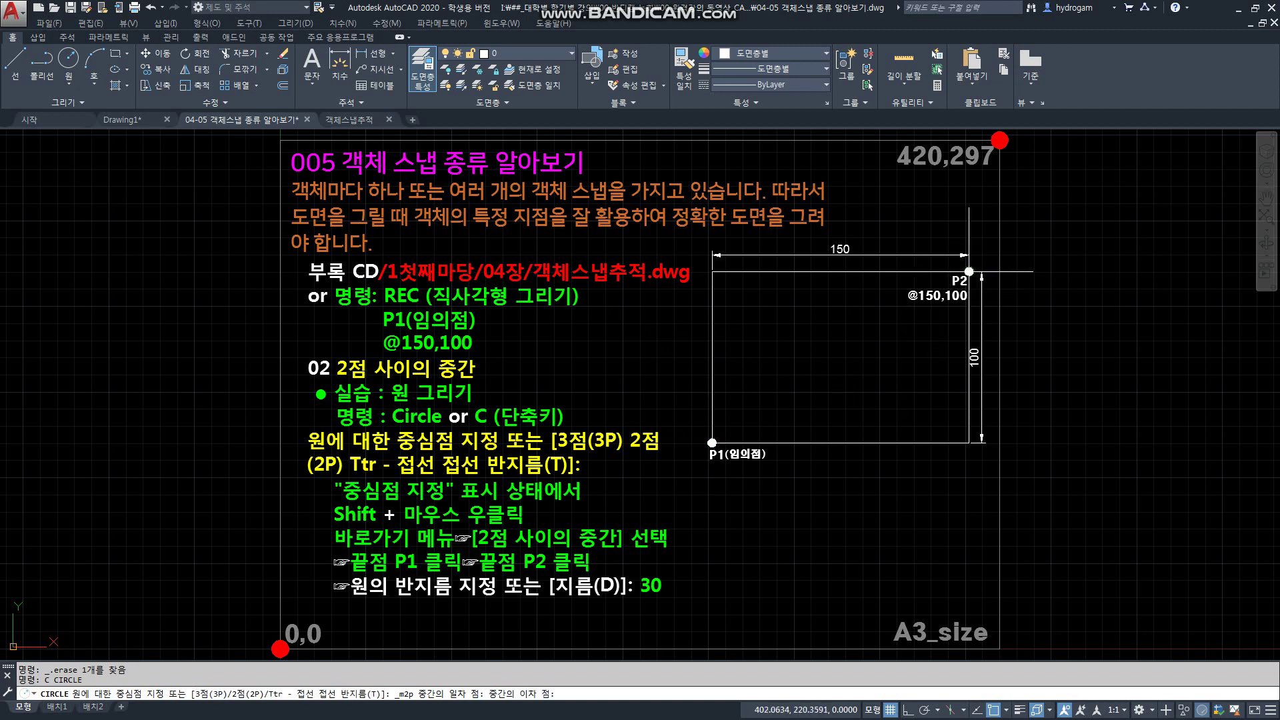
{"action": "left_click", "coordinate": [968, 271]}
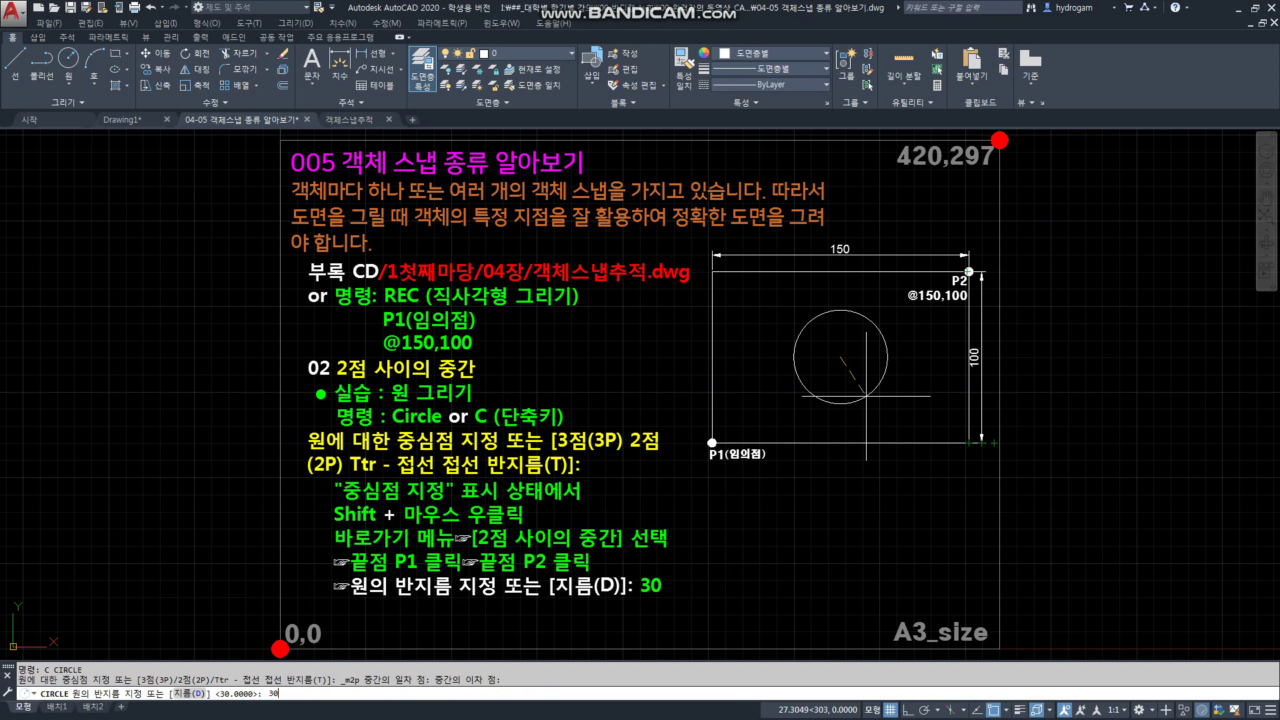
{"action": "key", "text": "Return"}
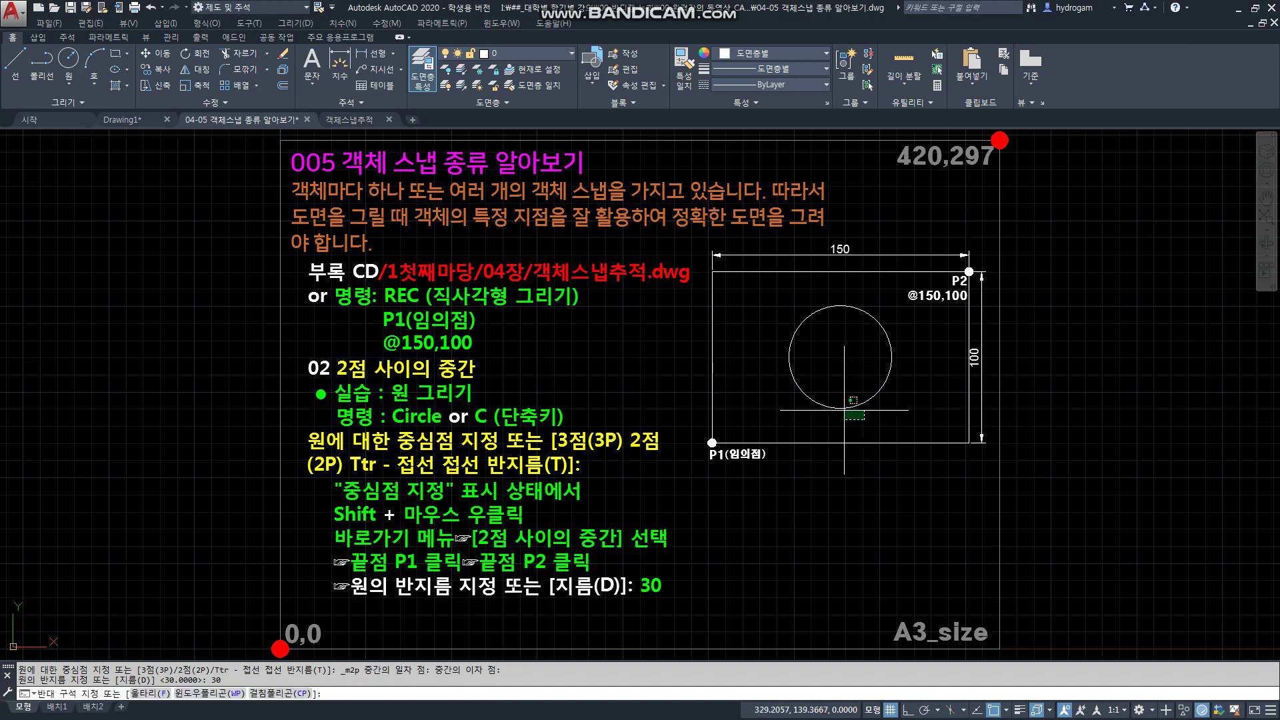
- Erase the circle and redraw it with radius 30, centred midway between the midpoints of the rectangle's left and right edges
{"action": "left_click", "coordinate": [790, 371]}
{"action": "key", "text": "Delete"}
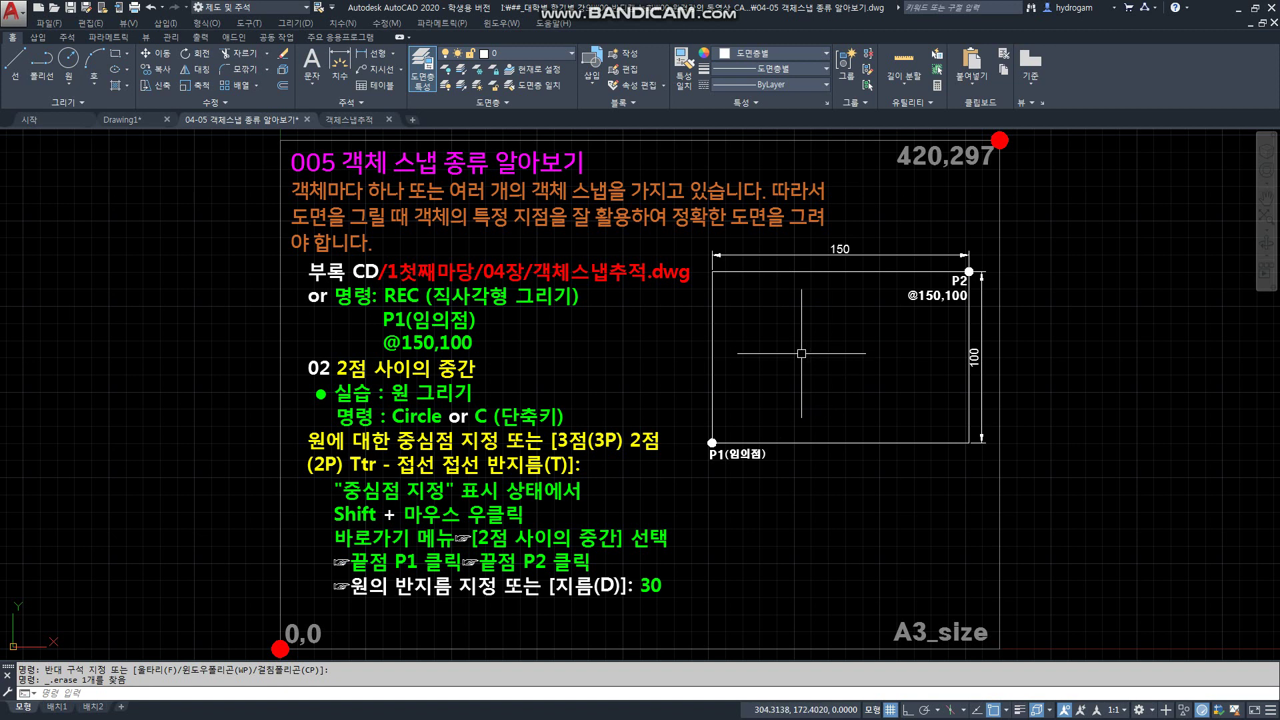
{"action": "type", "text": "c"}
{"action": "key", "text": "Return"}
{"action": "right_click", "coordinate": [802, 353], "text": "shift"}
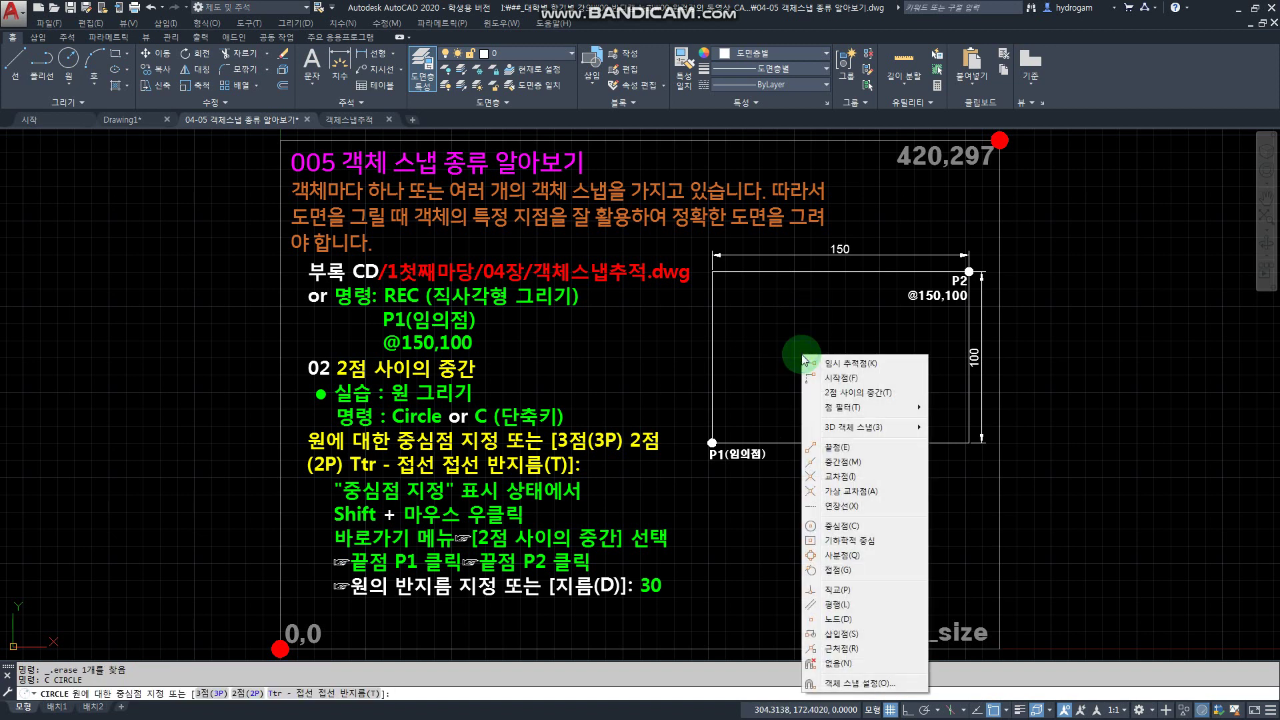
{"action": "left_click", "coordinate": [845, 393]}
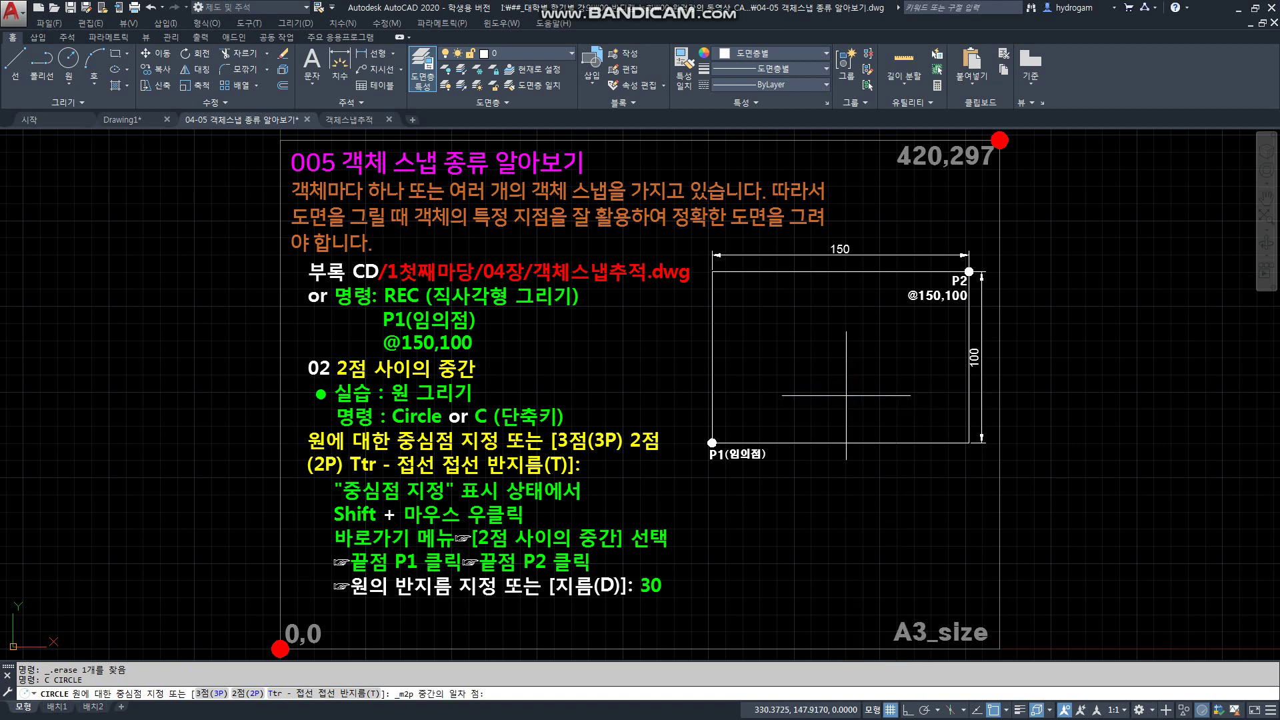
{"action": "left_click", "coordinate": [712, 356]}
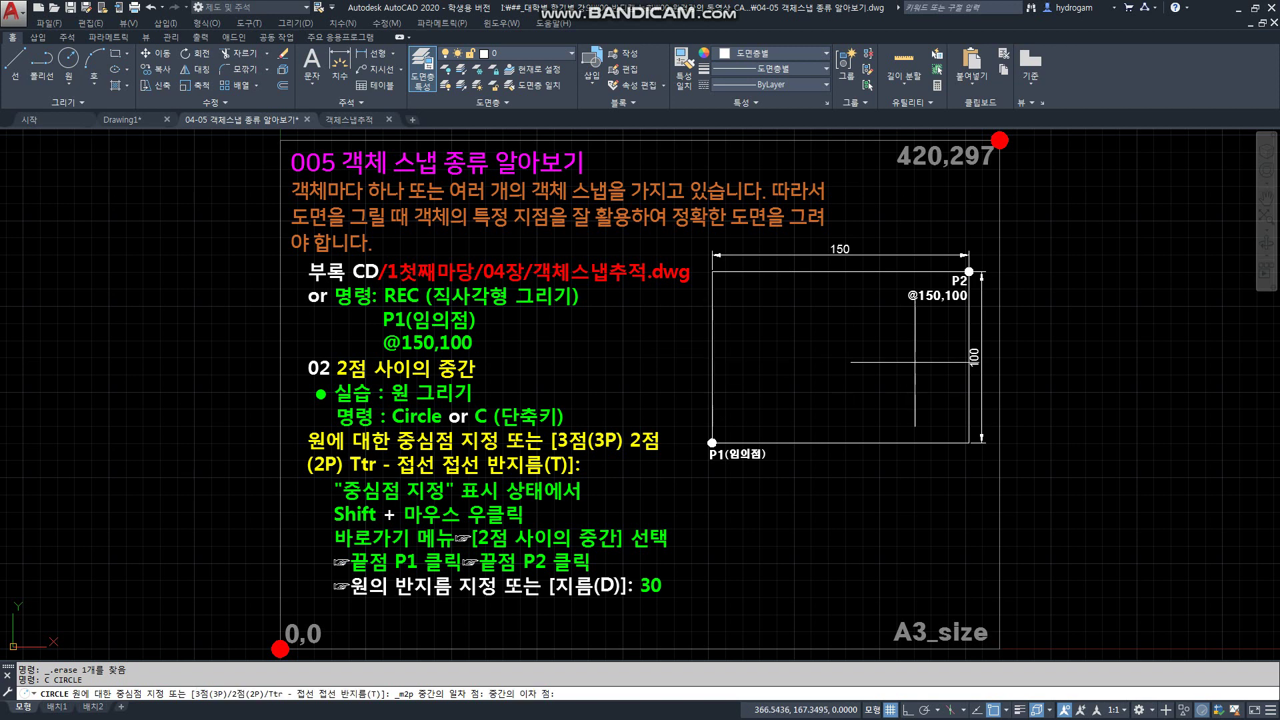
{"action": "left_click", "coordinate": [969, 357]}
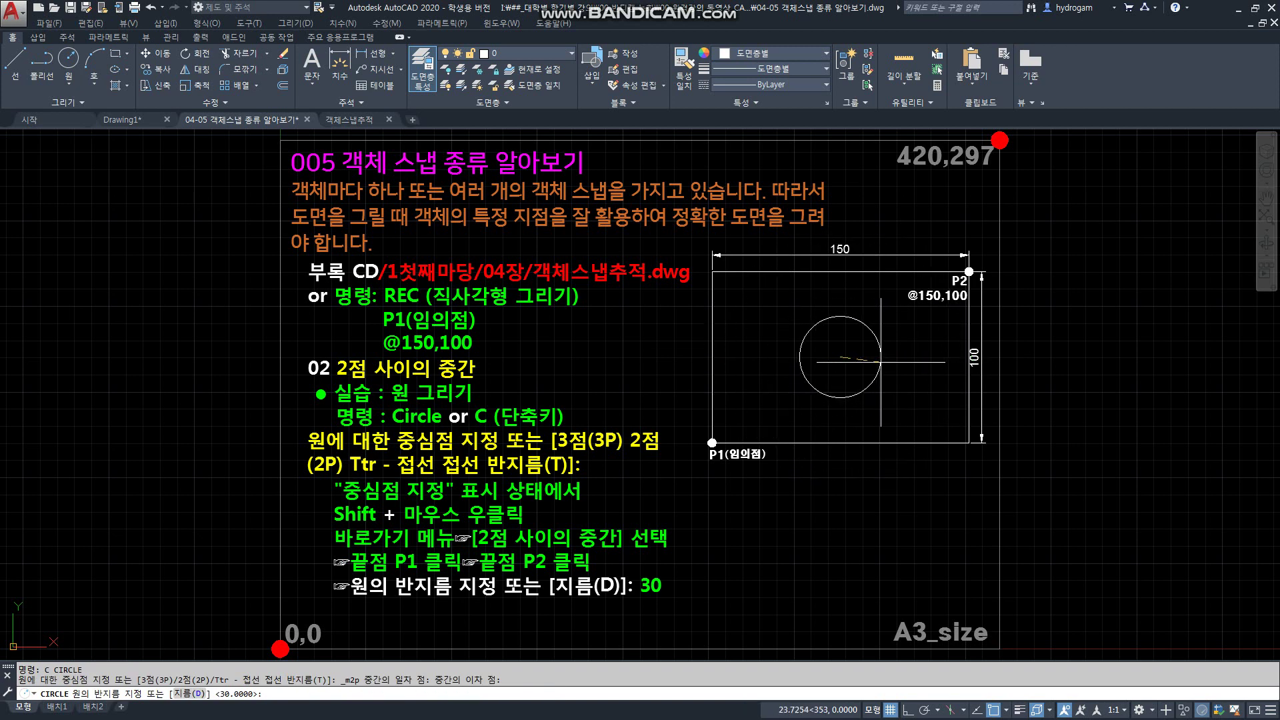
{"action": "type", "text": "30"}
{"action": "key", "text": "Return"}
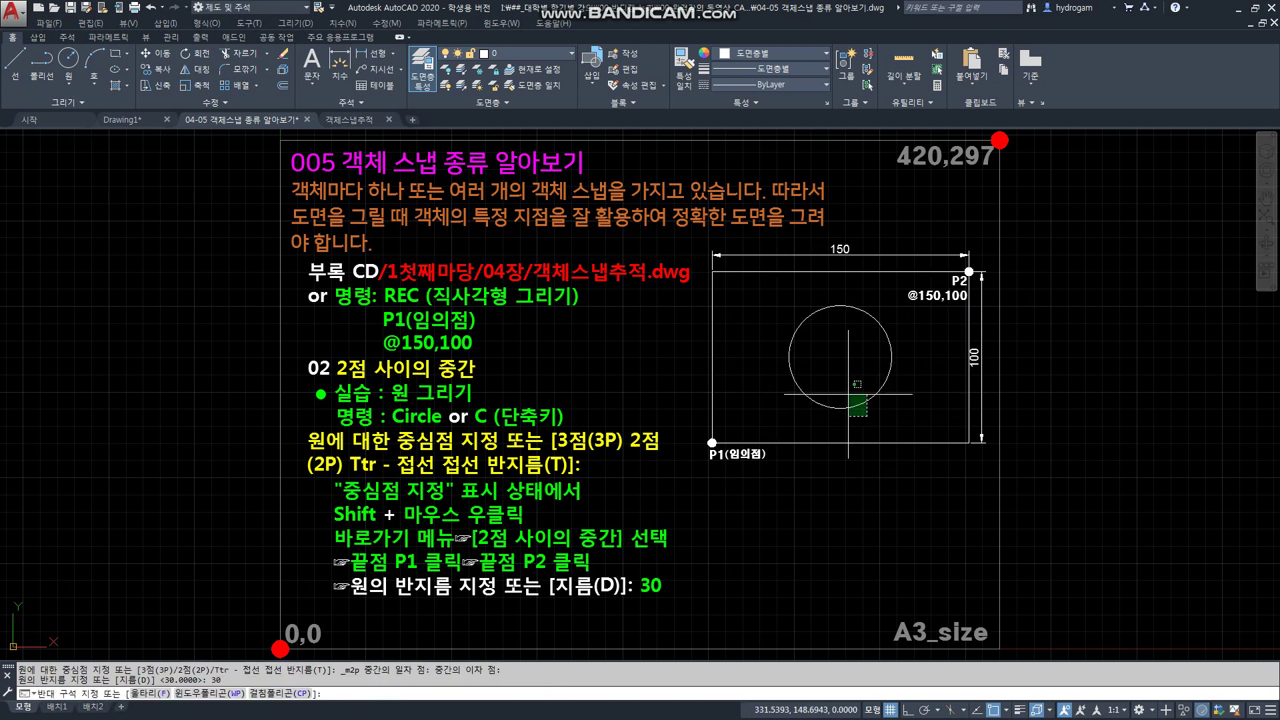
- Erase the circle, redraw it with radius 30 centred midway between the midpoints of the rectangle's top and bottom edges, and undo the work
{"action": "left_click", "coordinate": [853, 393]}
{"action": "key", "text": "Delete"}
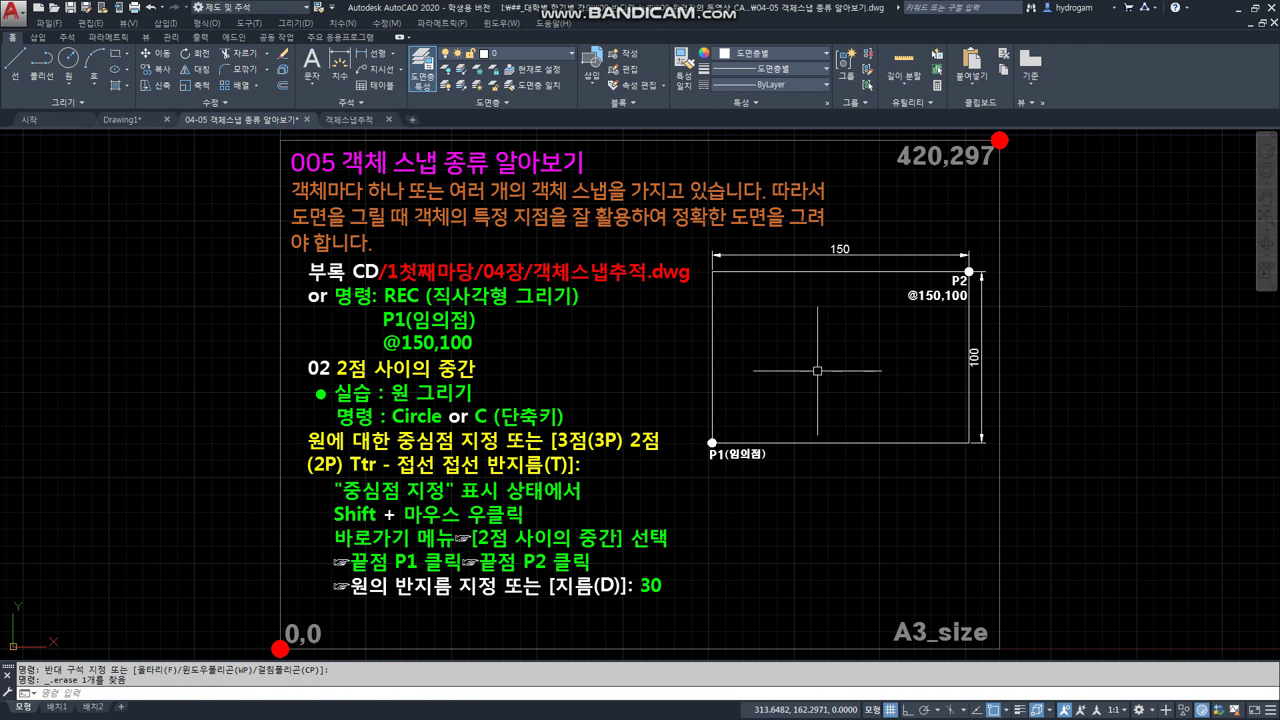
{"action": "type", "text": "C"}
{"action": "key", "text": "Return"}
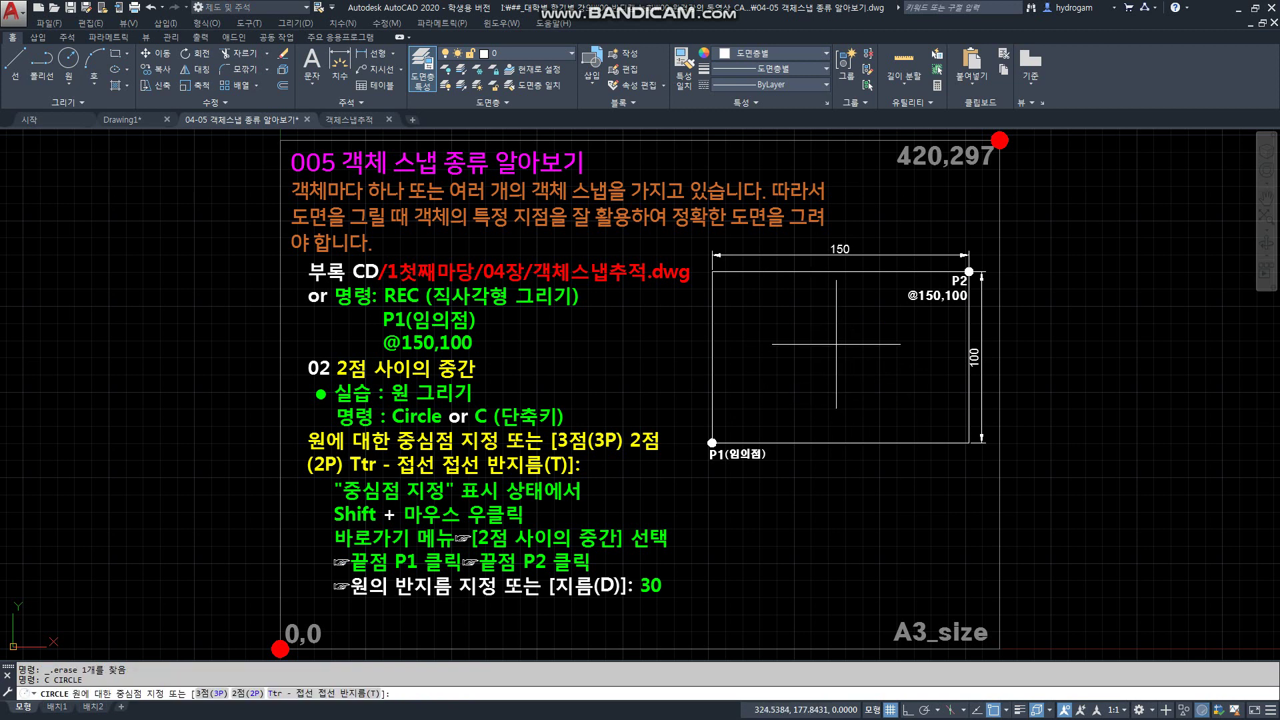
{"action": "right_click", "coordinate": [836, 344], "text": "shift"}
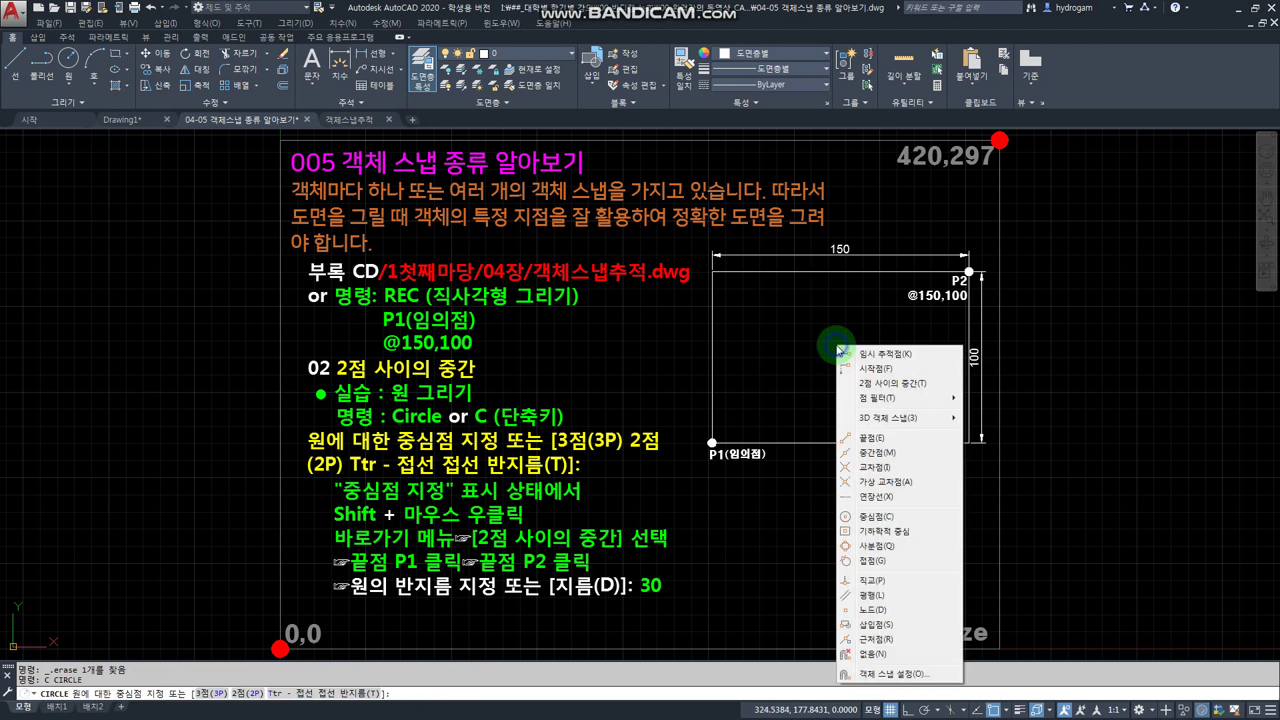
{"action": "left_click", "coordinate": [871, 385]}
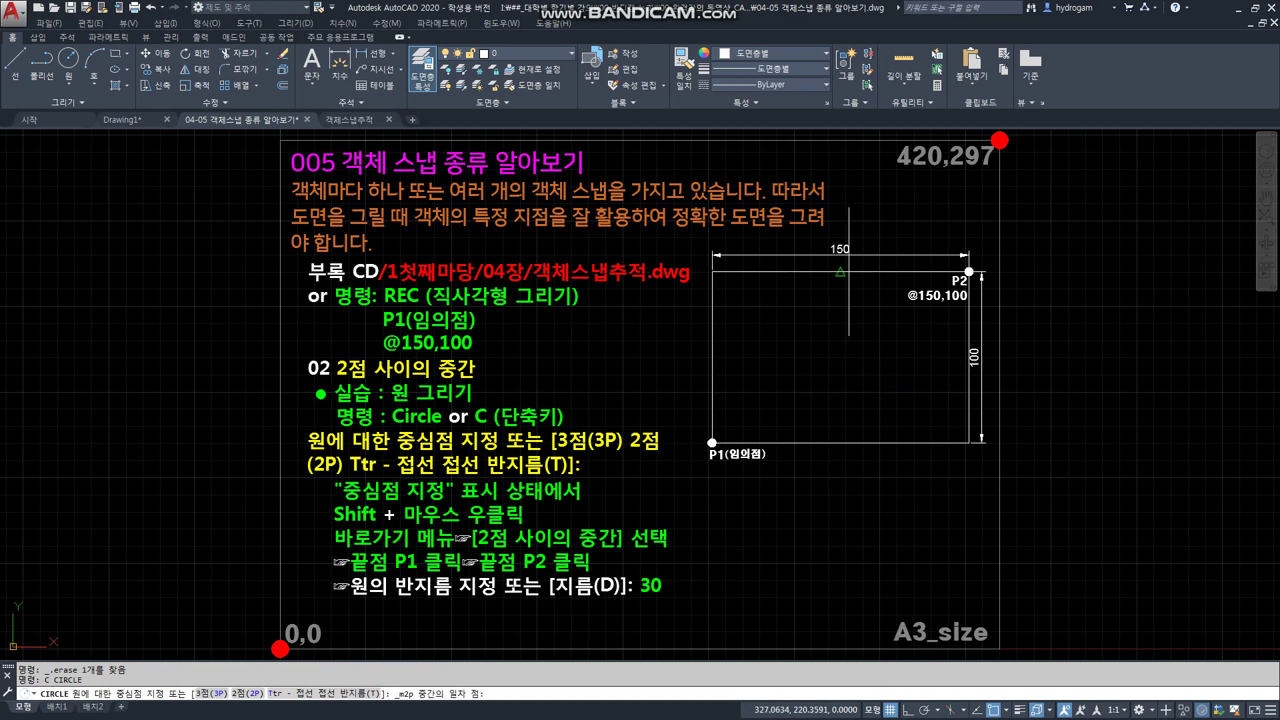
{"action": "left_click", "coordinate": [840, 271]}
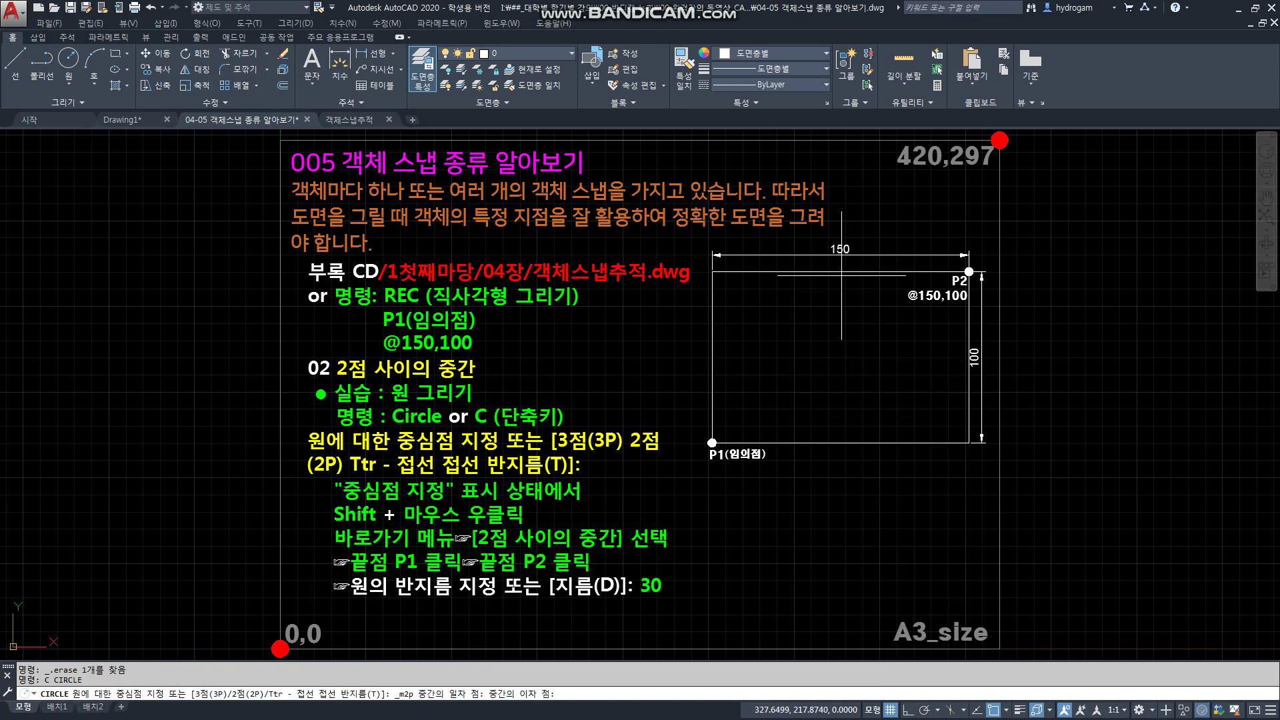
{"action": "left_click", "coordinate": [840, 442]}
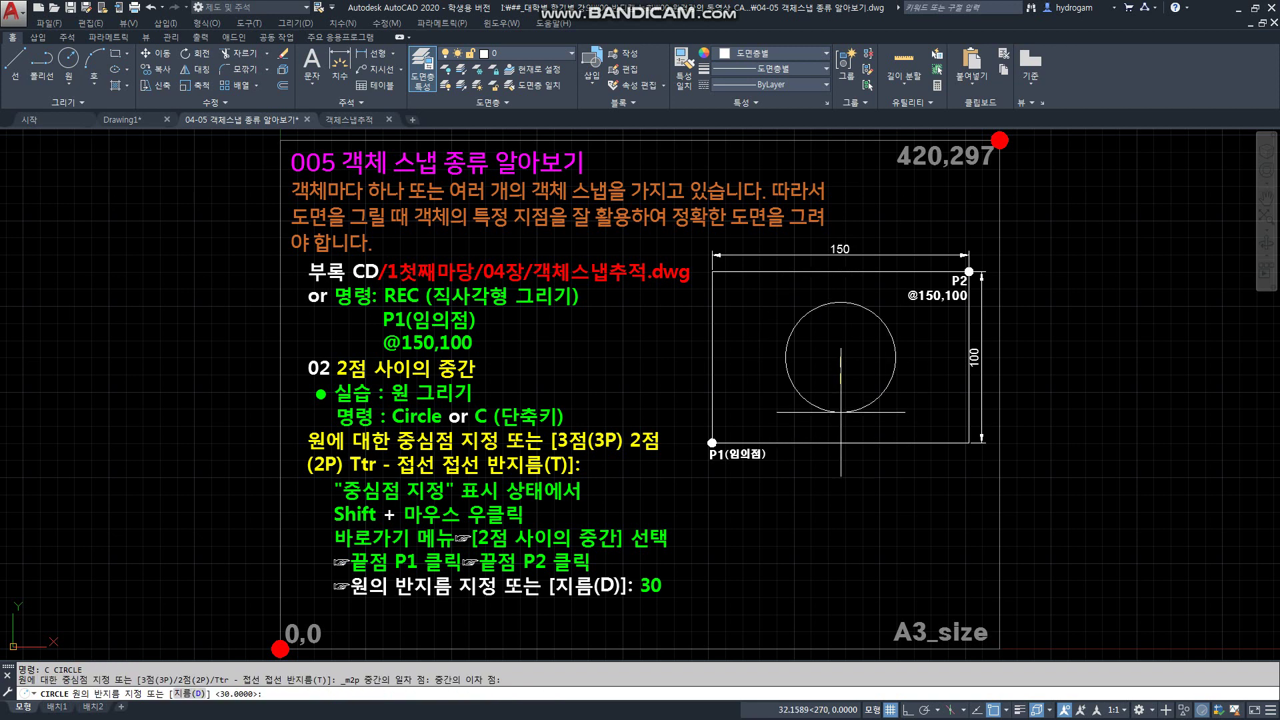
{"action": "type", "text": "30"}
{"action": "key", "text": "Return"}
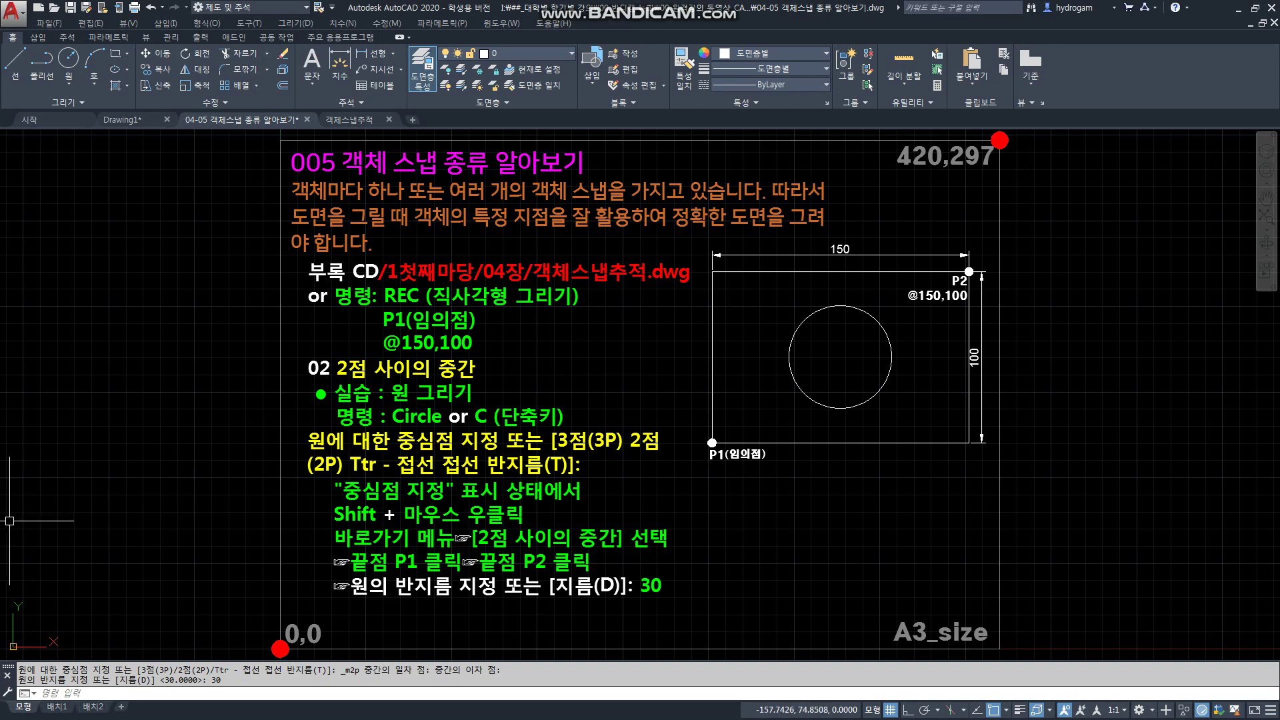
{"action": "key", "text": "ctrl+z"}
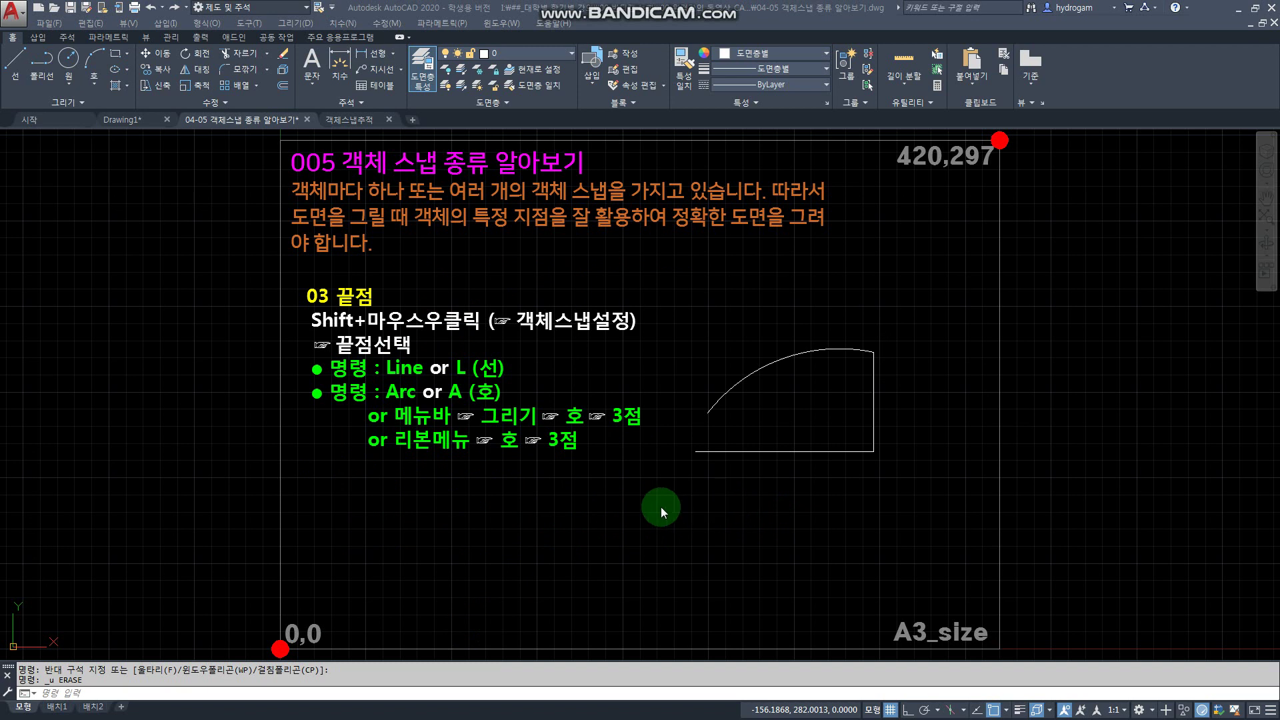
- Check in the object snap settings whether the Endpoint (끝점) mode is enabled, and accept the settings
{"action": "left_click", "coordinate": [713, 277]}
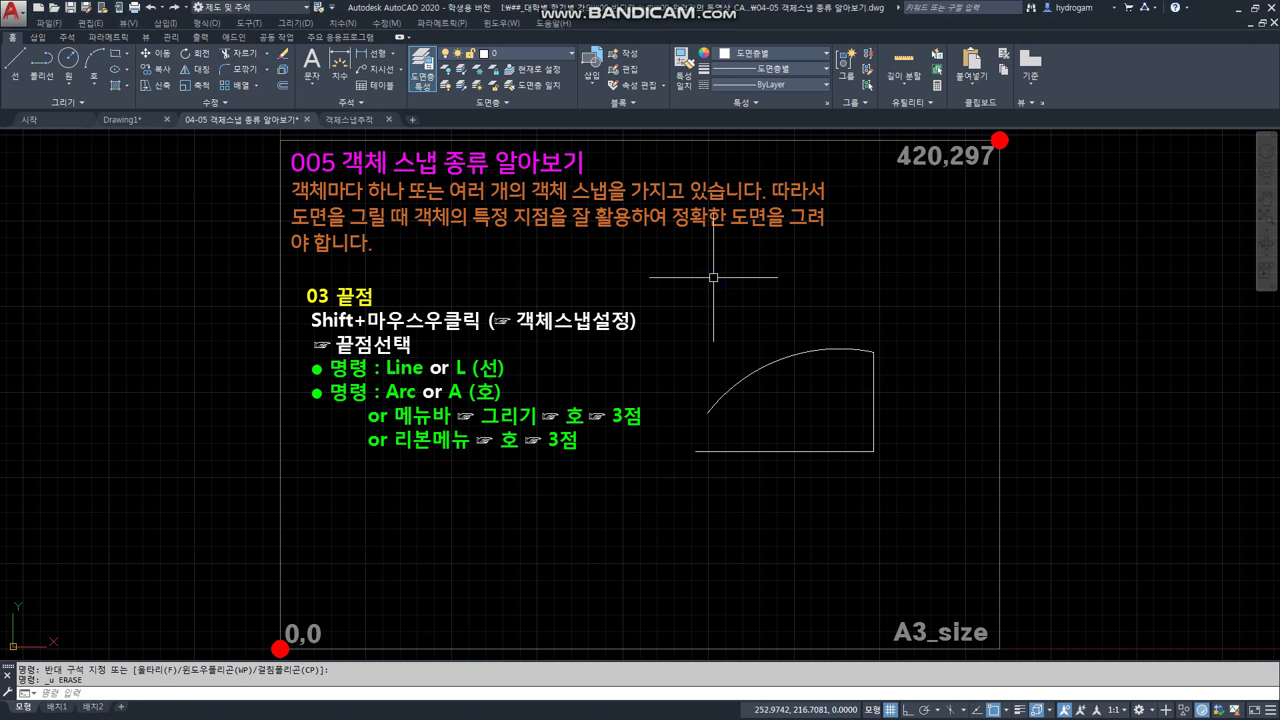
{"action": "right_click", "coordinate": [713, 277], "text": "shift"}
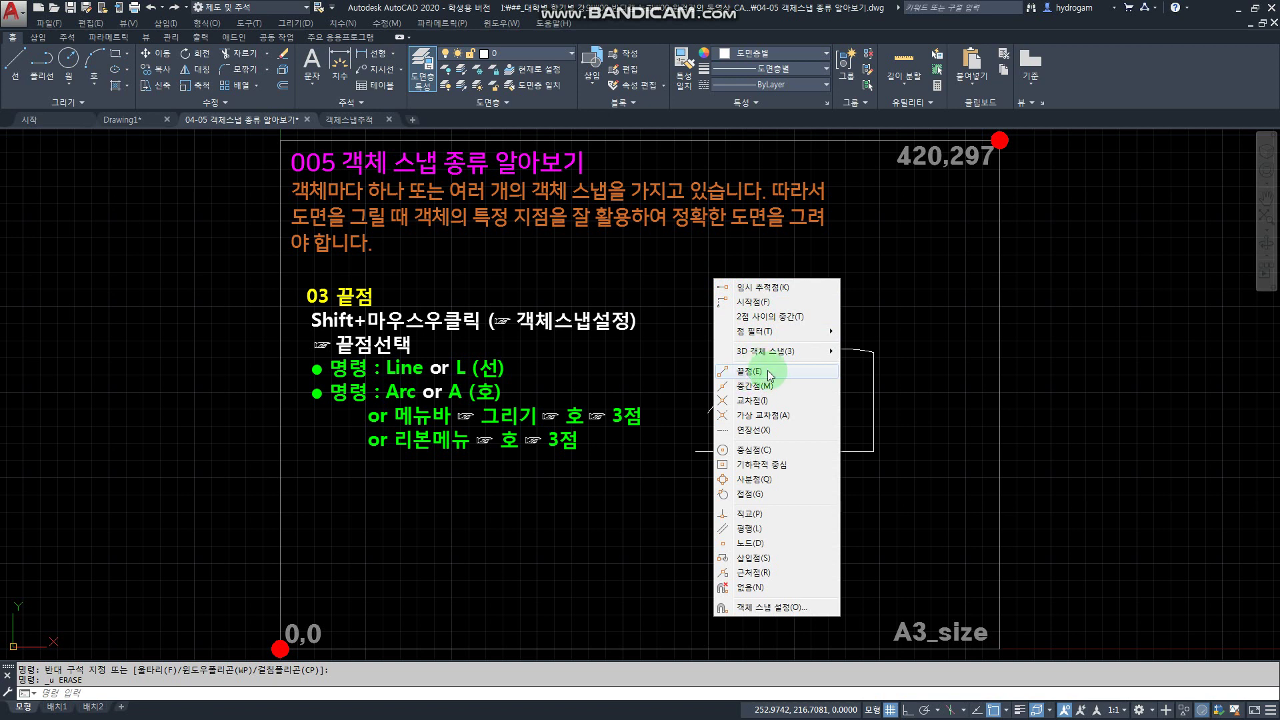
{"action": "left_click", "coordinate": [779, 609]}
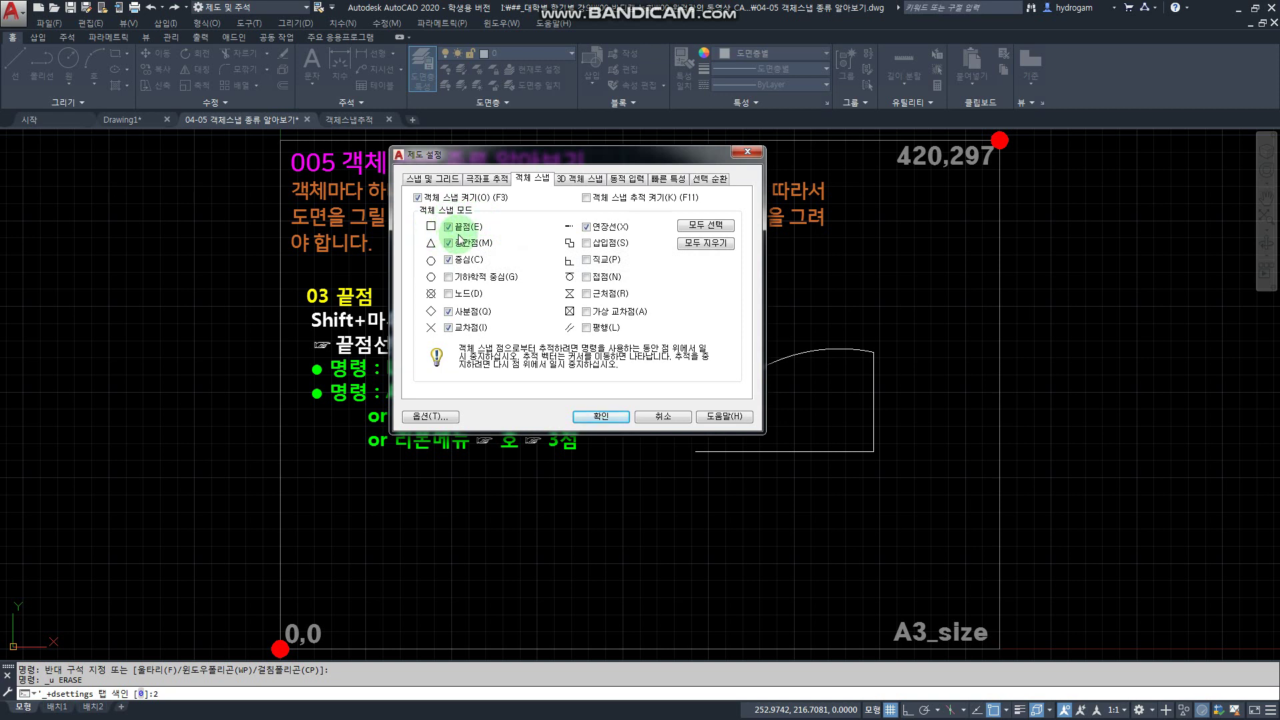
{"action": "left_click", "coordinate": [598, 420]}
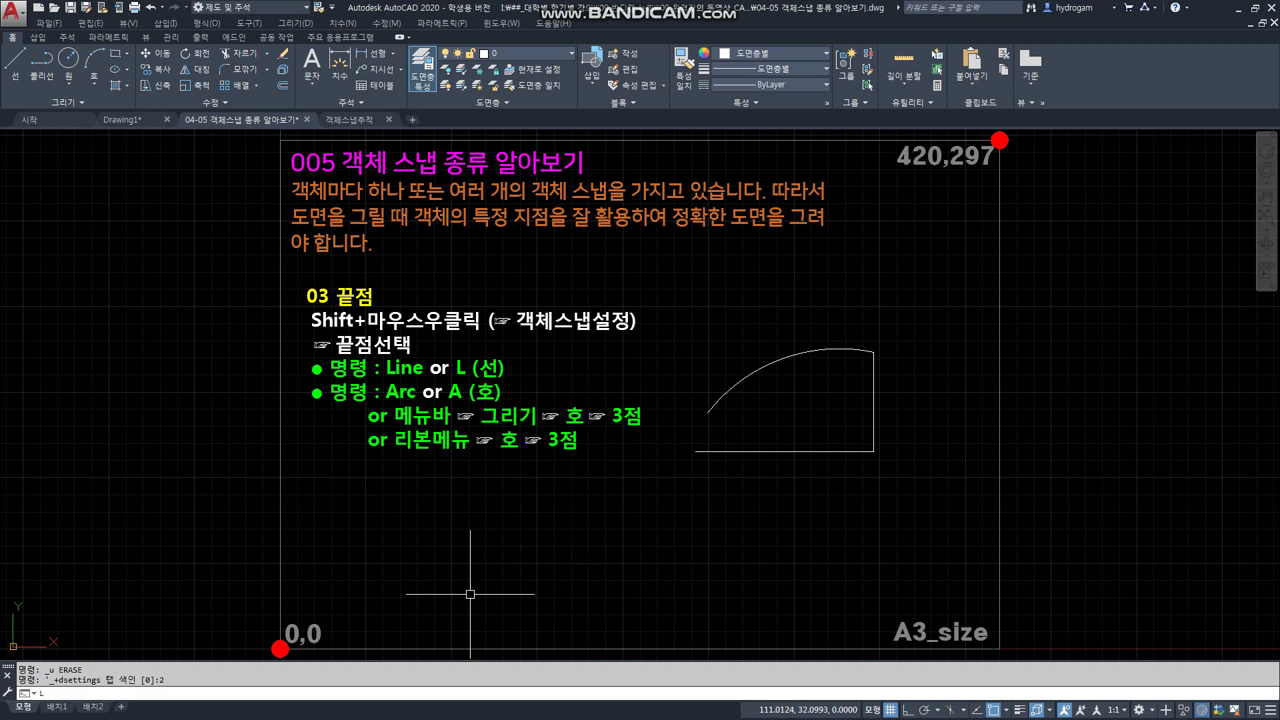
- Draw two connected lines below the 03 끝점 notes, one roughly horizontal and one rising roughly vertically from its right end
{"action": "type", "text": "l"}
{"action": "key", "text": "Return"}
{"action": "left_click", "coordinate": [436, 608]}
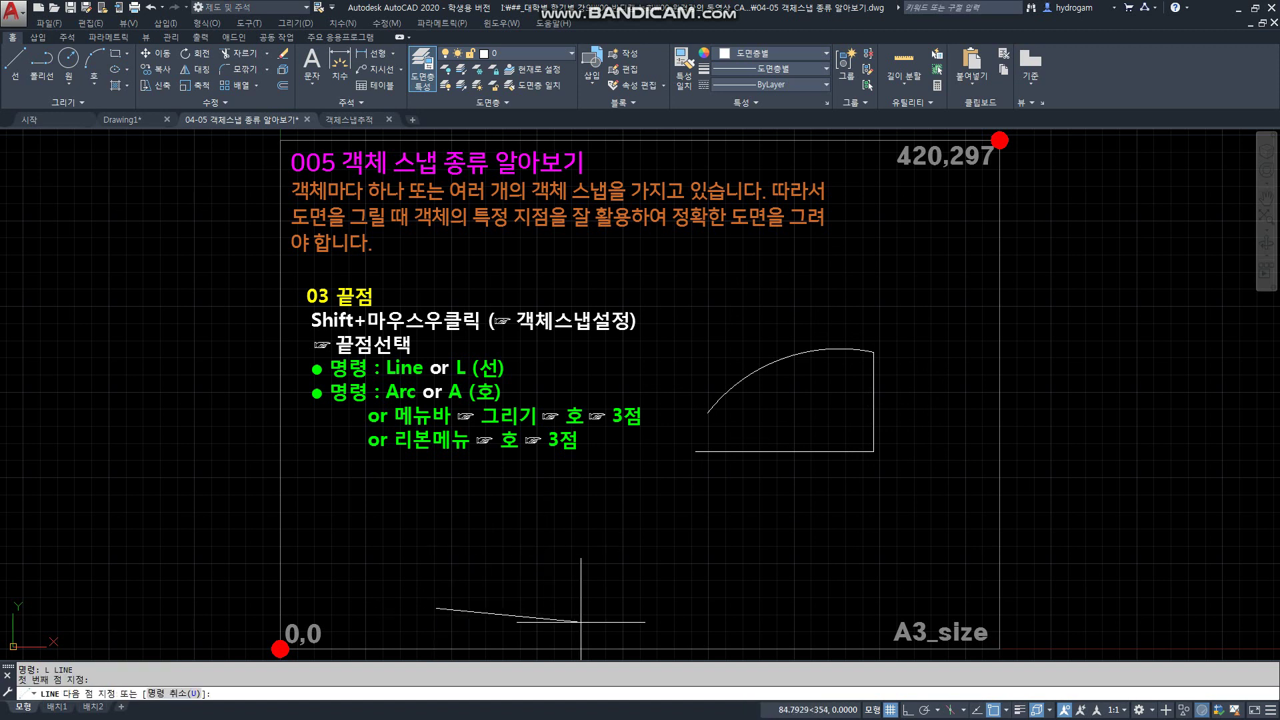
{"action": "left_click", "coordinate": [621, 610]}
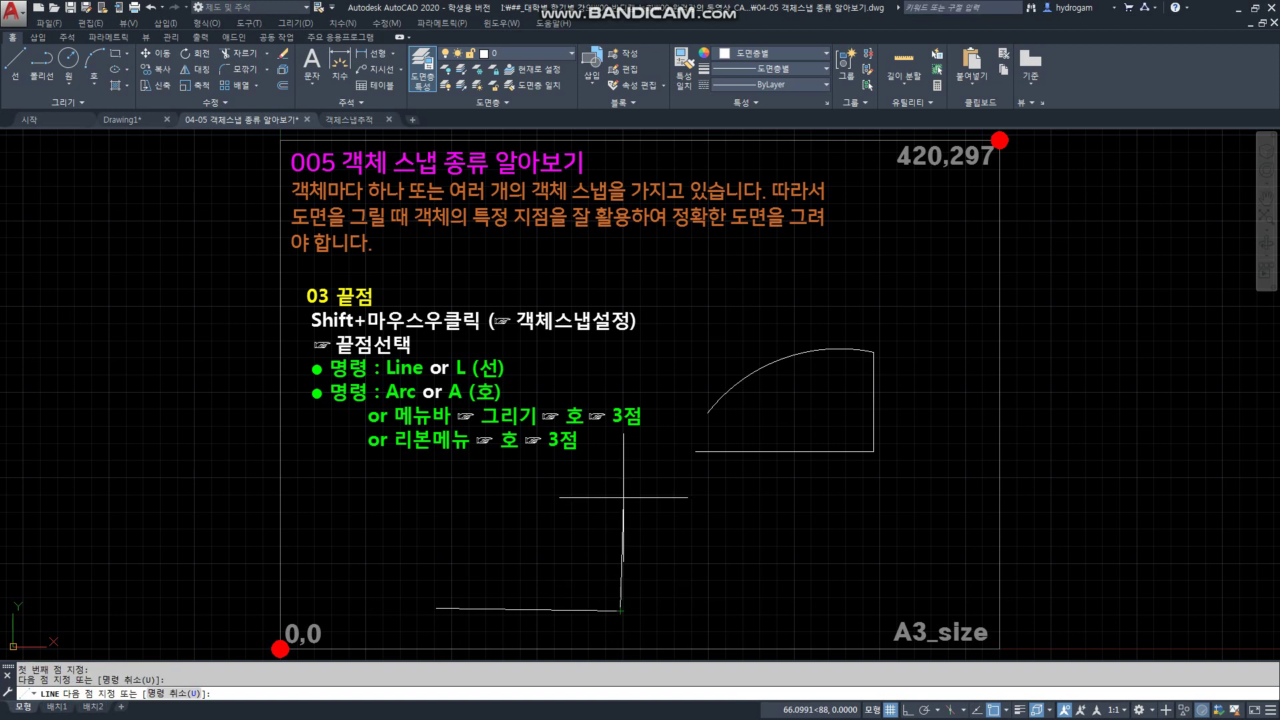
{"action": "left_click", "coordinate": [622, 535]}
{"action": "key", "text": "Return"}
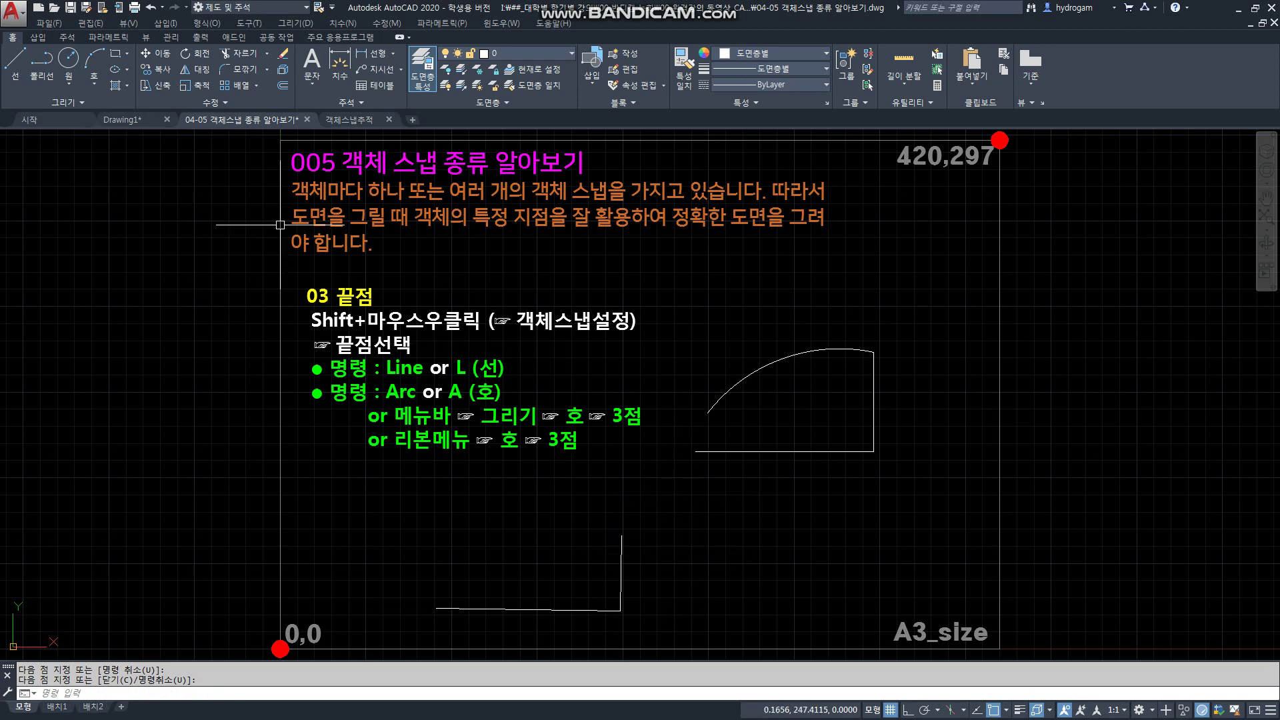
- Draw a three-point arc from a free point above the horizontal line's left end, bulging upward and ending on the vertical line's upper endpoint
{"action": "left_click", "coordinate": [95, 78]}
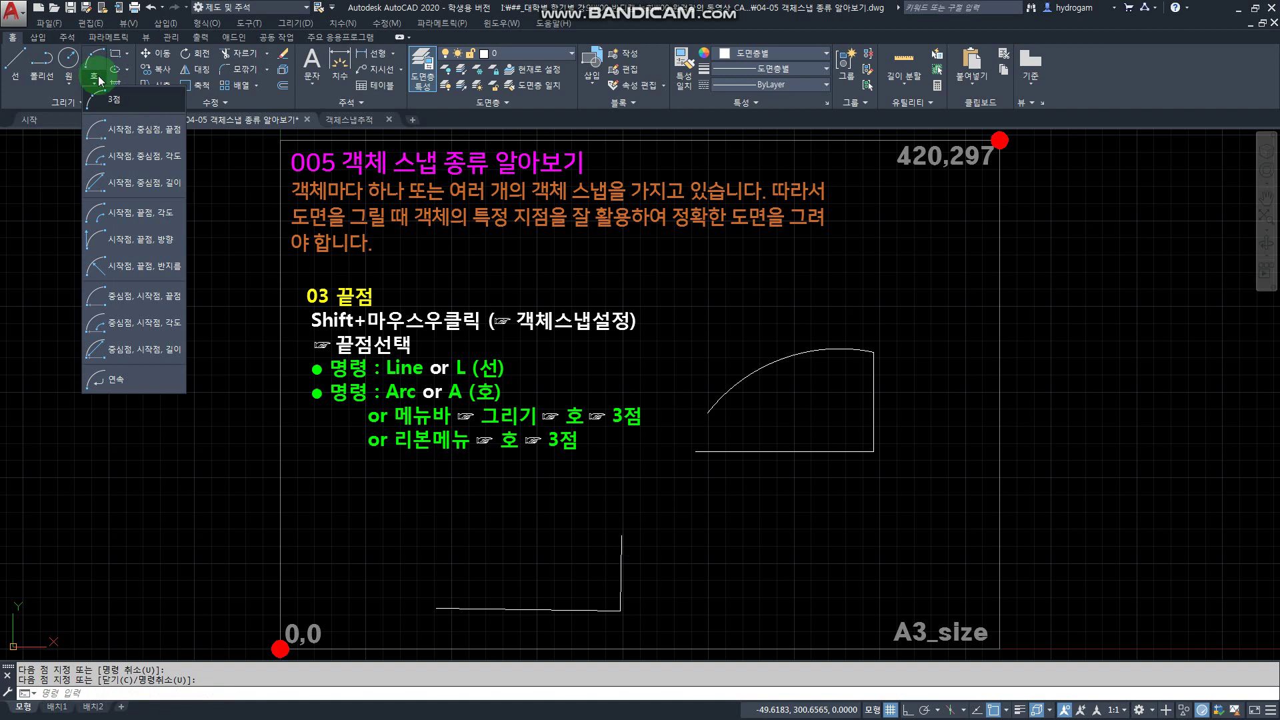
{"action": "left_click", "coordinate": [113, 101]}
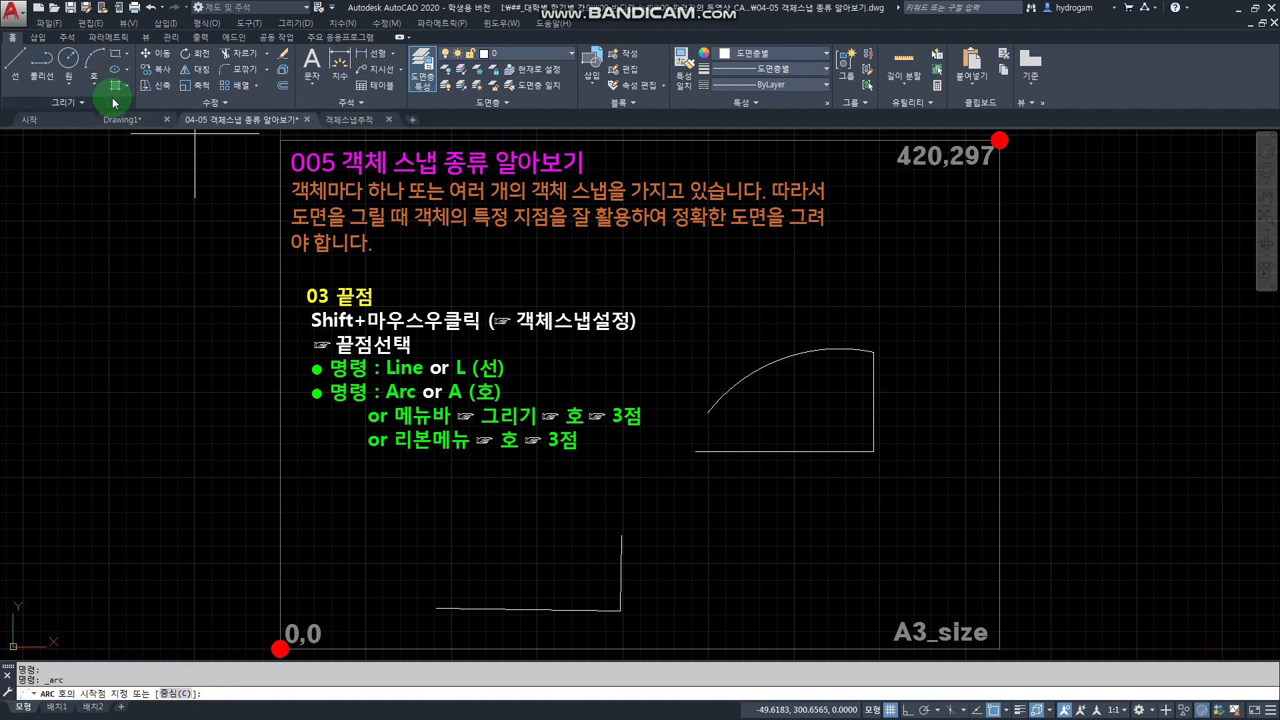
{"action": "left_click", "coordinate": [398, 543]}
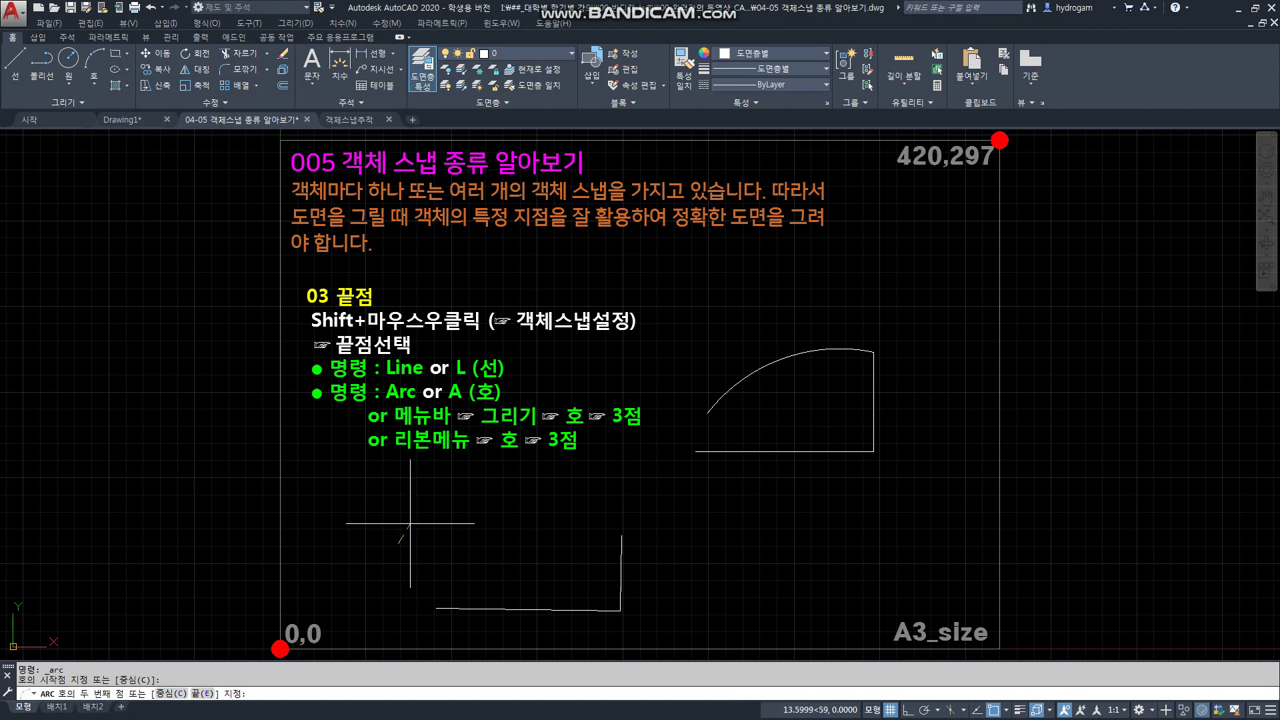
{"action": "left_click", "coordinate": [512, 504]}
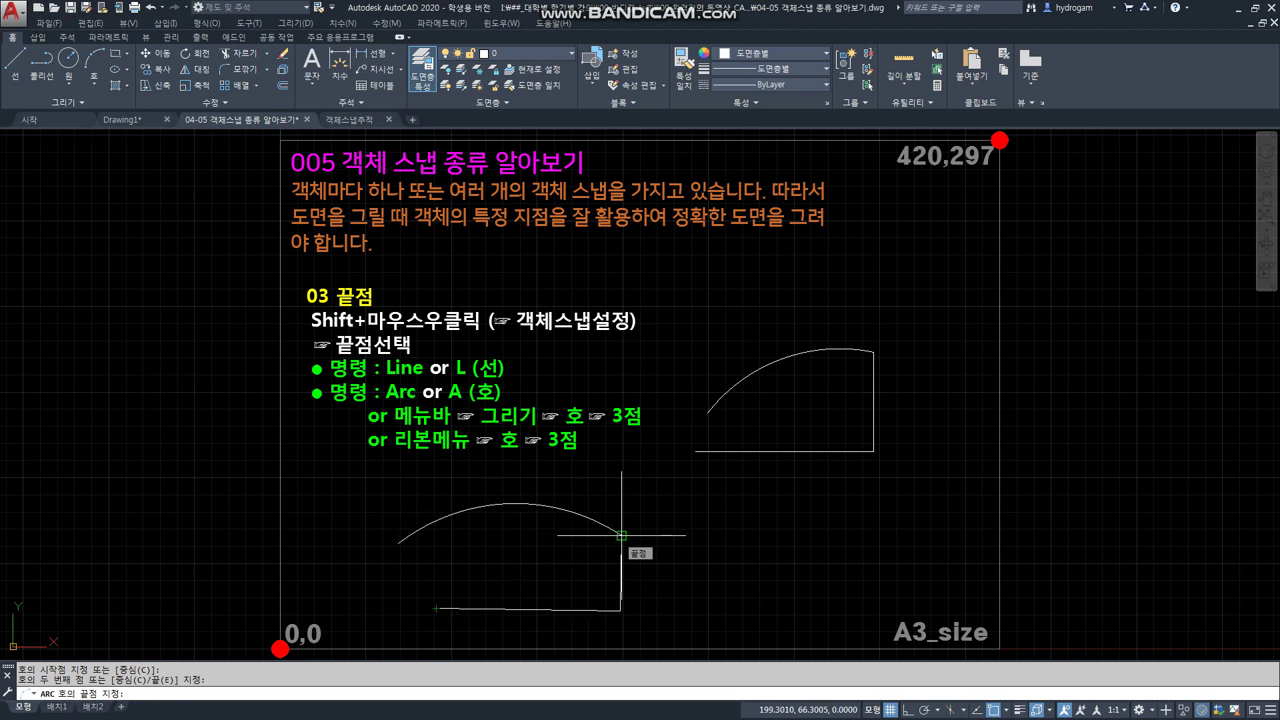
{"action": "left_click", "coordinate": [621, 535]}
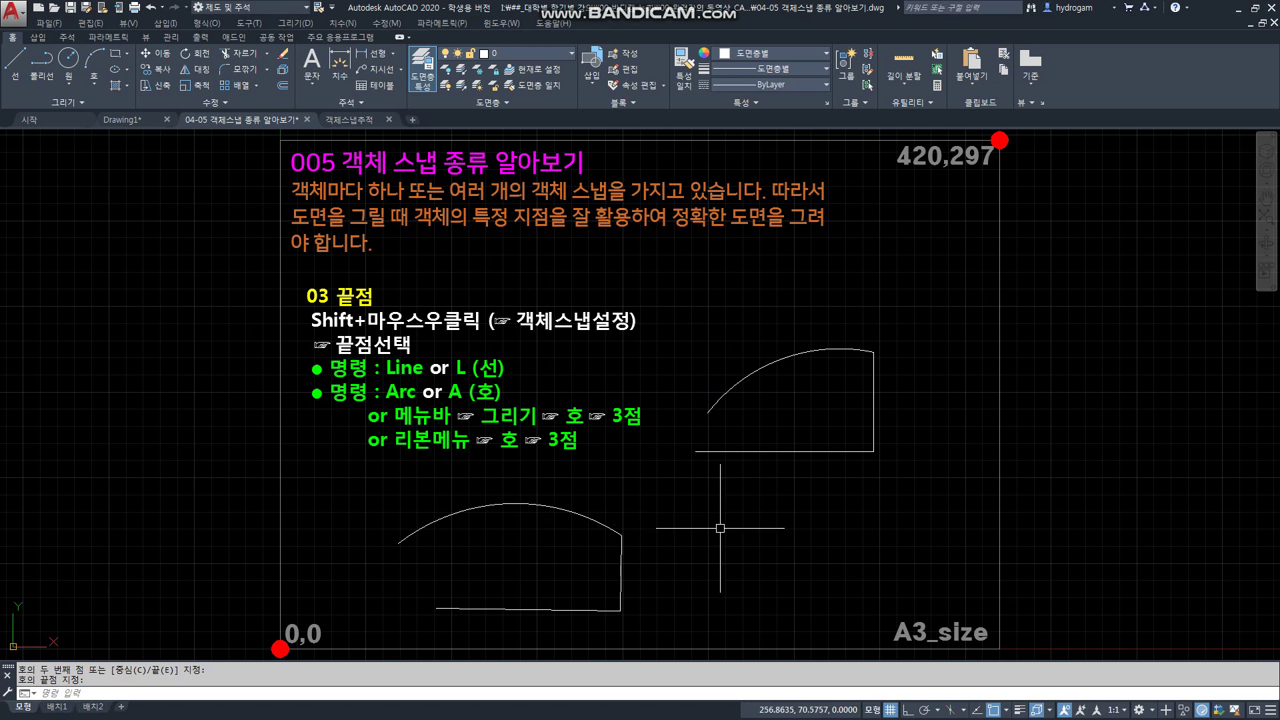
- Draw a closed triangle with one vertex on the lower arc's right endpoint, continuing the line chain to the lower end of the adjoining vertical line
{"action": "type", "text": "l"}
{"action": "key", "text": "Return"}
{"action": "left_click", "coordinate": [764, 587]}
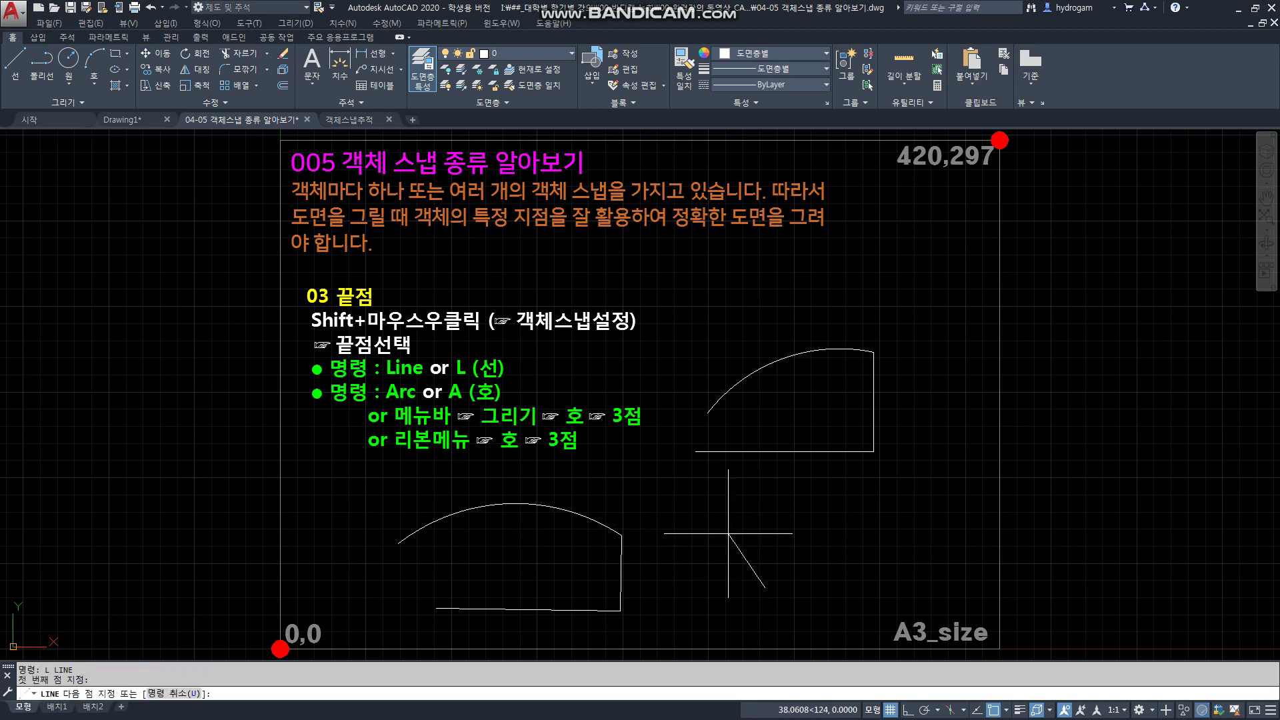
{"action": "left_click", "coordinate": [709, 510]}
{"action": "left_click", "coordinate": [621, 535]}
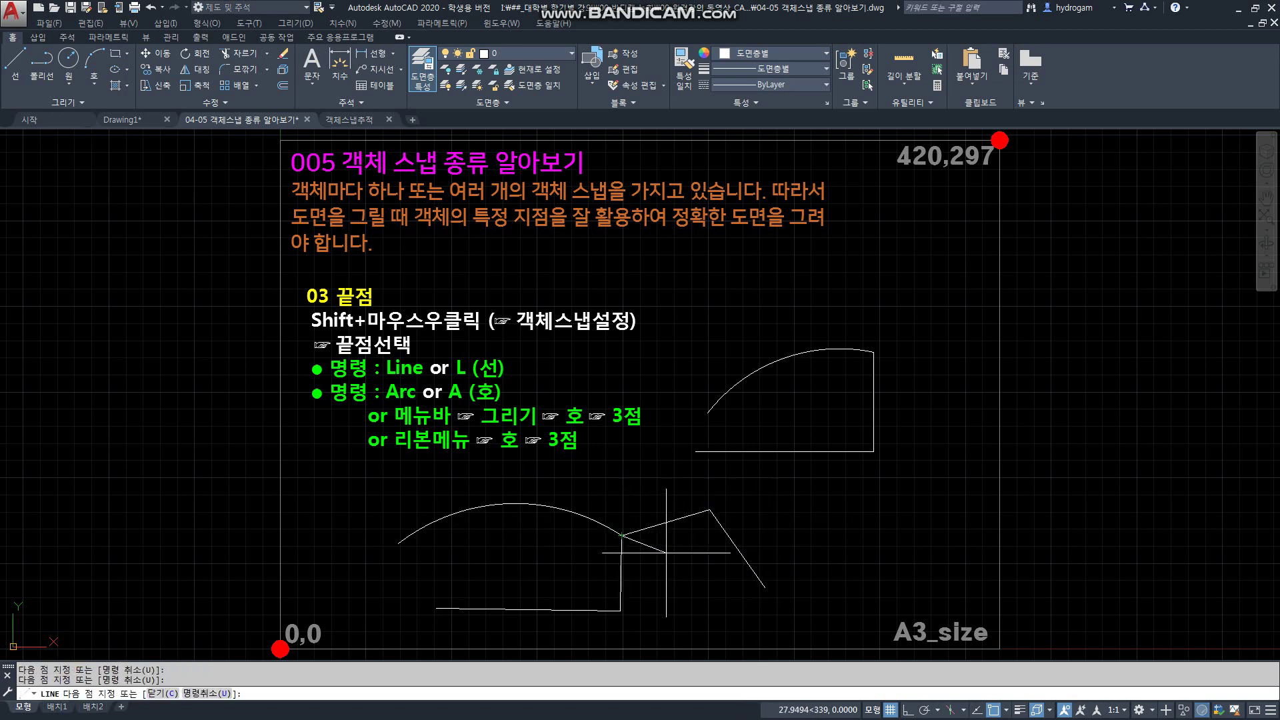
{"action": "left_click", "coordinate": [754, 585]}
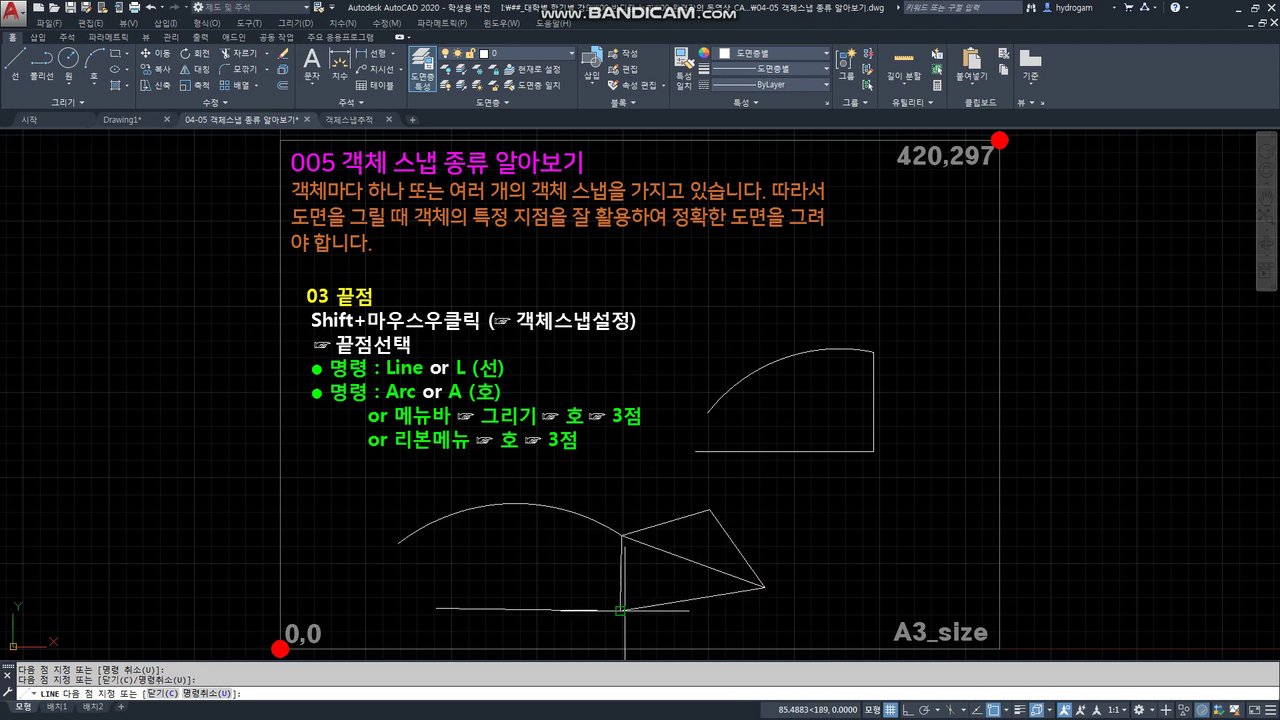
{"action": "left_click", "coordinate": [620, 610]}
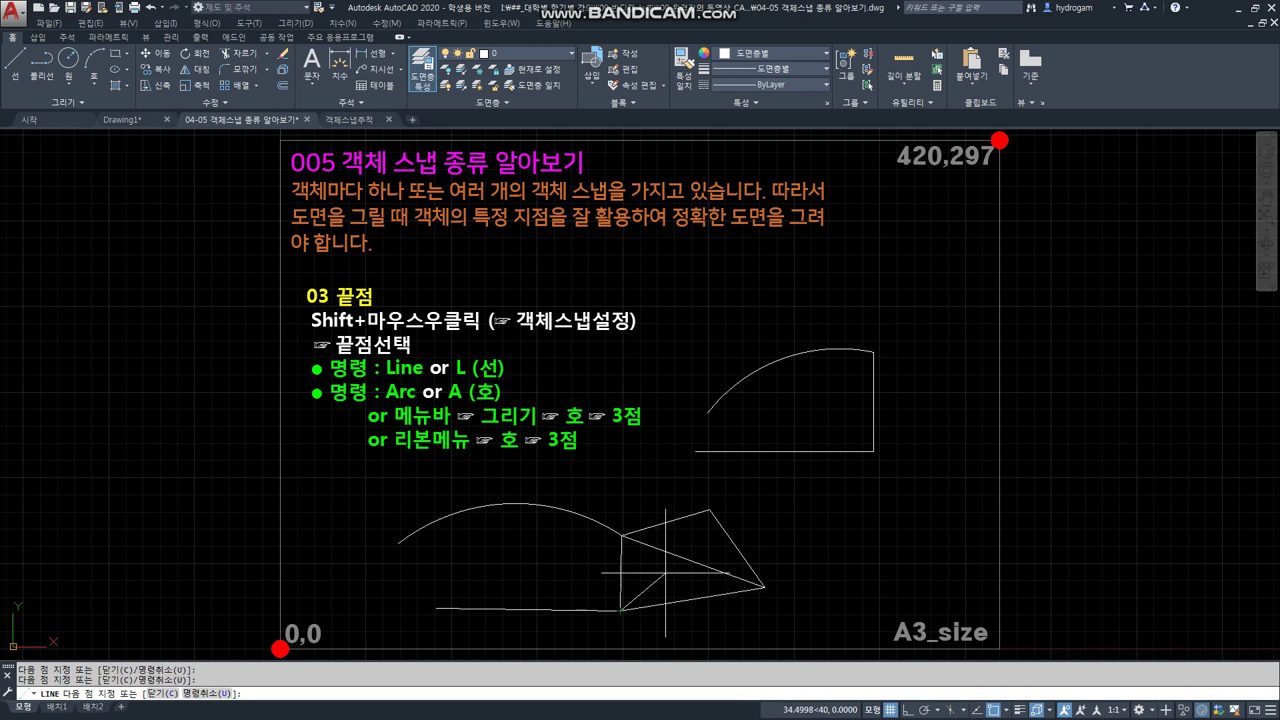
- Extend the line chain through the triangle's upper and right vertices and two free points further right, using Endpoint snaps, and close the last edge
{"action": "left_click", "coordinate": [709, 510]}
{"action": "left_click", "coordinate": [838, 502]}
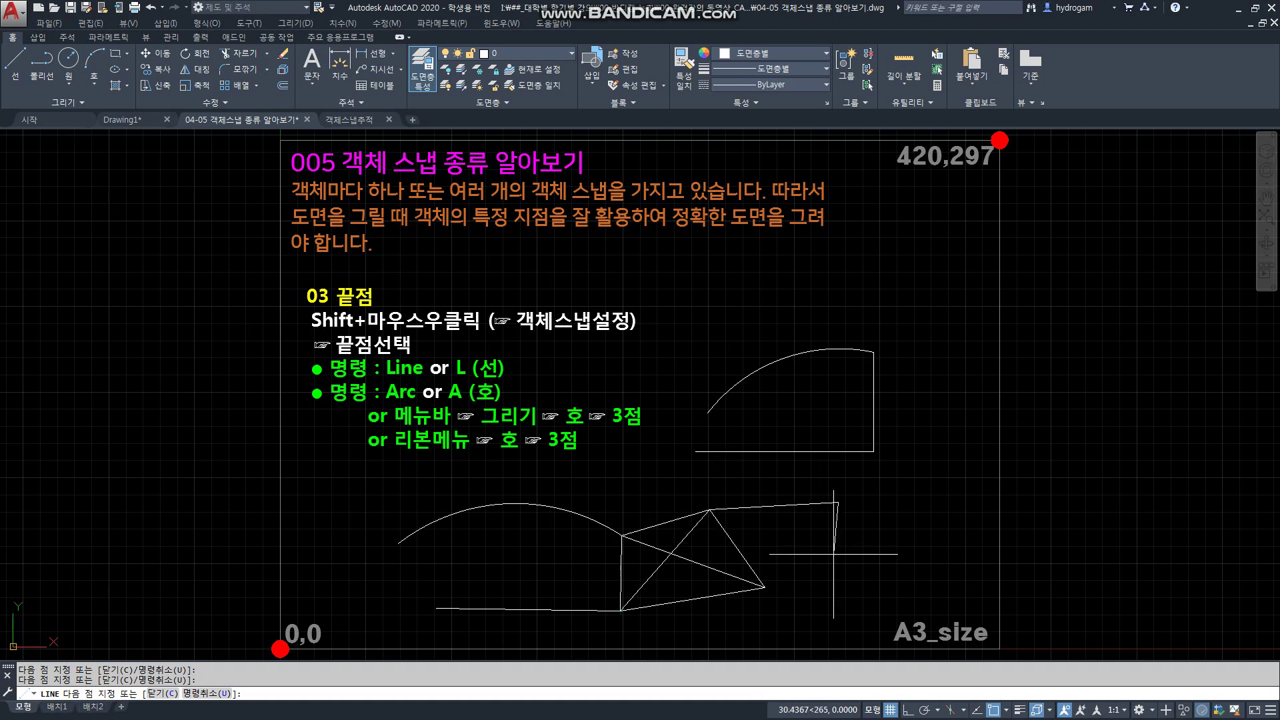
{"action": "left_click", "coordinate": [764, 589]}
{"action": "left_click", "coordinate": [880, 569]}
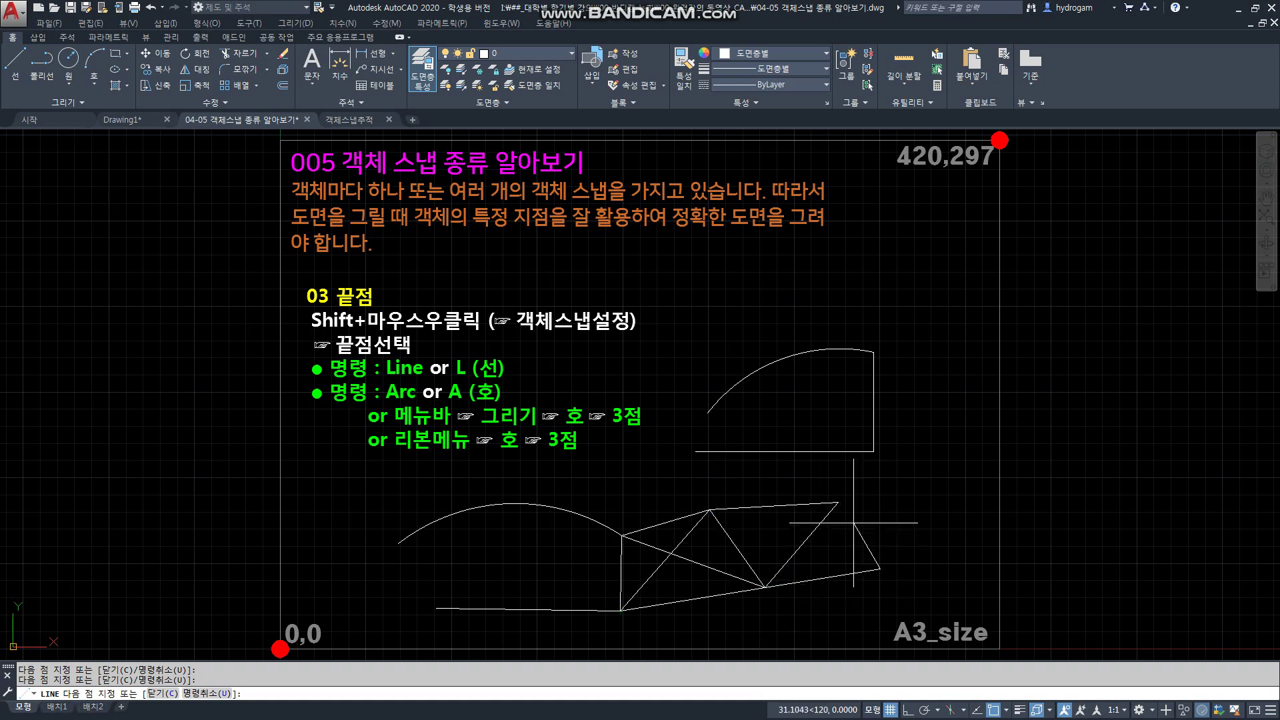
{"action": "left_click", "coordinate": [820, 504]}
{"action": "key", "text": "Return"}
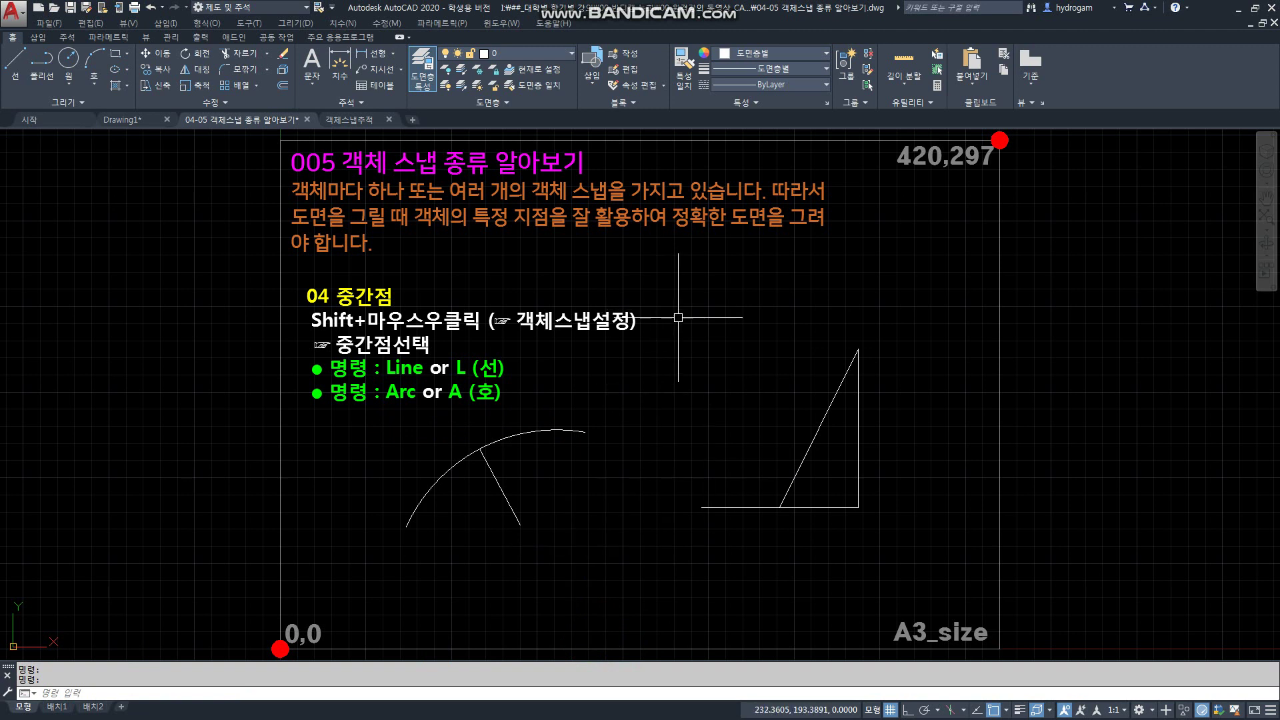
- Check in the object snap settings whether the Midpoint (중간점) mode is enabled, and accept the settings
{"action": "right_click", "coordinate": [663, 279], "text": "shift"}
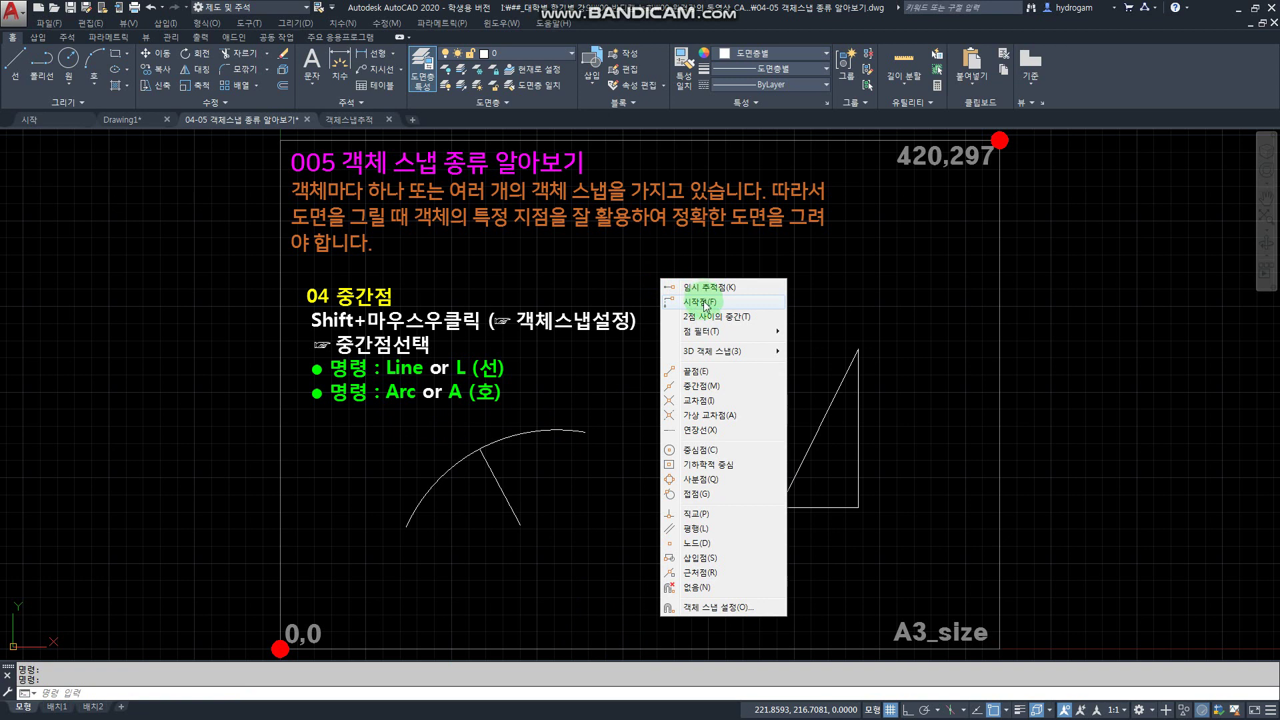
{"action": "left_click", "coordinate": [702, 387]}
{"action": "left_click", "coordinate": [570, 366]}
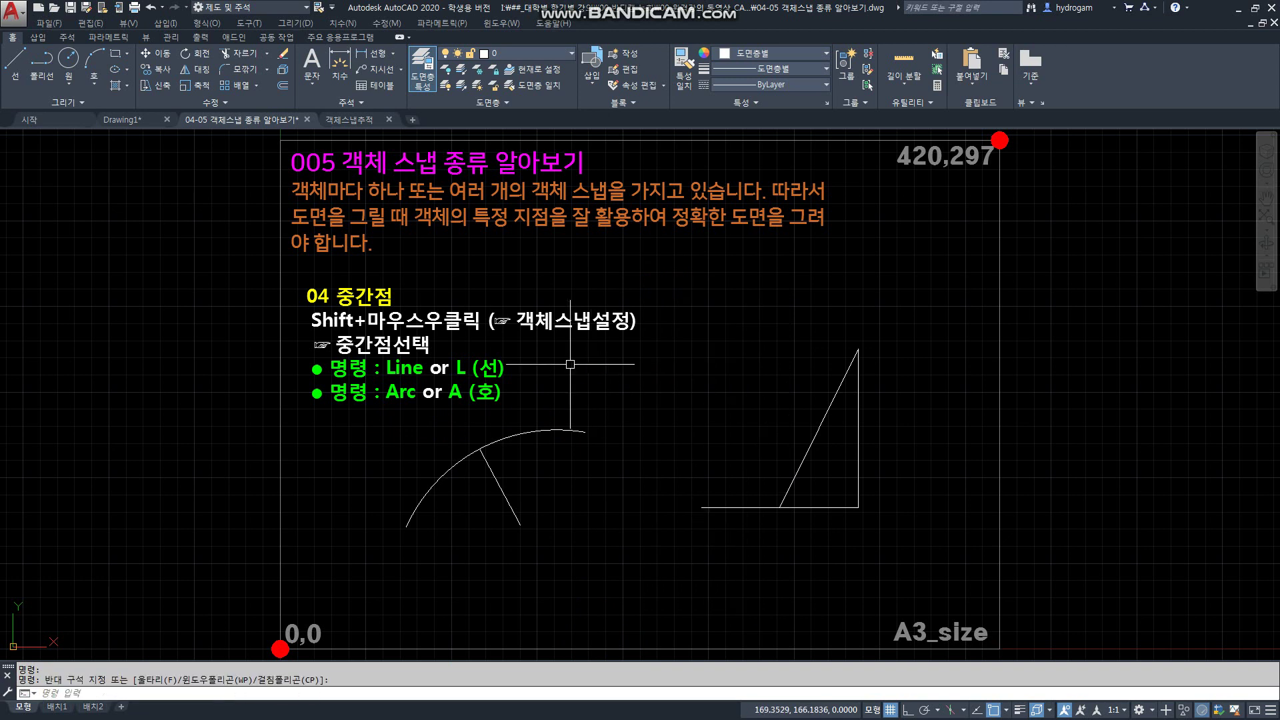
{"action": "right_click", "coordinate": [570, 366], "text": "shift"}
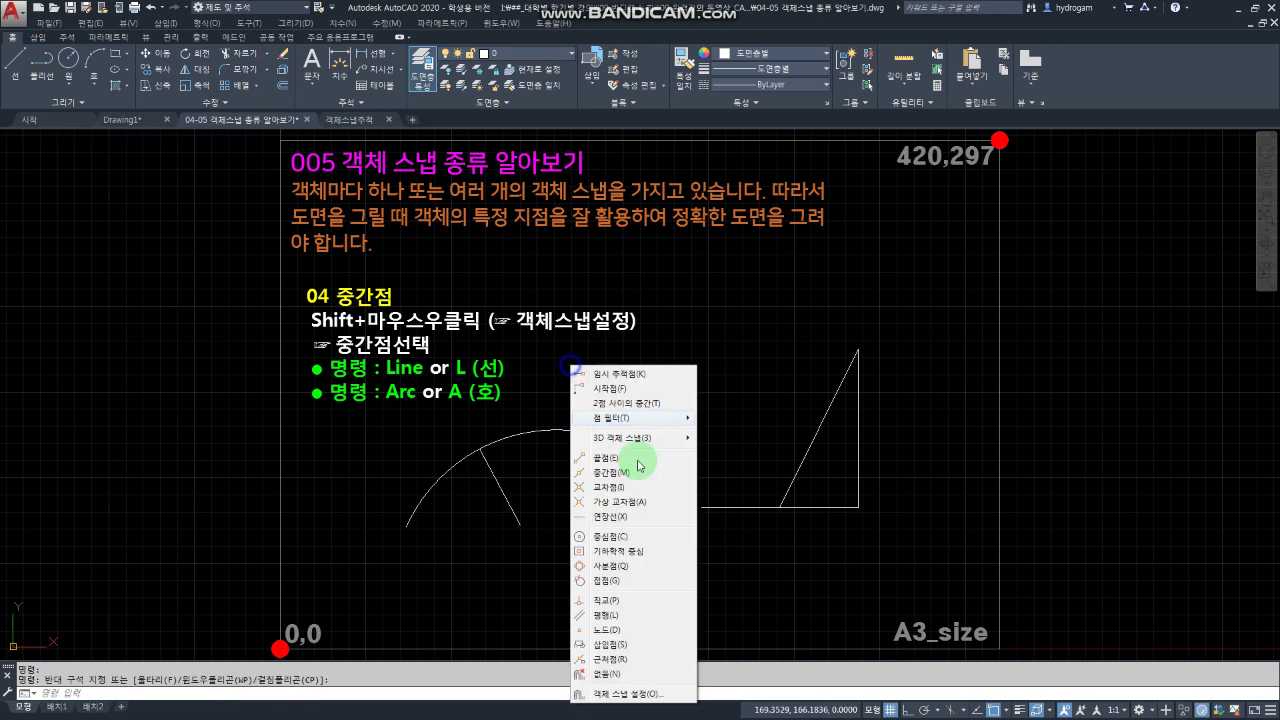
{"action": "left_click", "coordinate": [645, 693]}
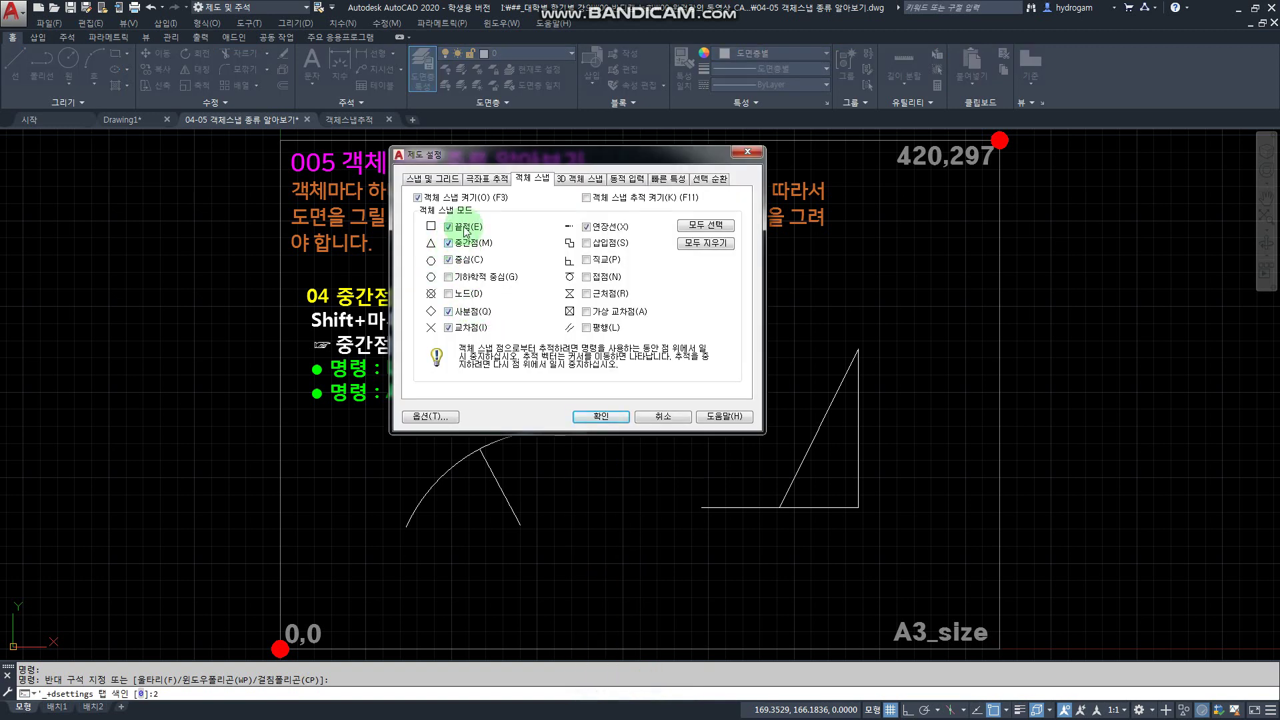
{"action": "left_click", "coordinate": [598, 418]}
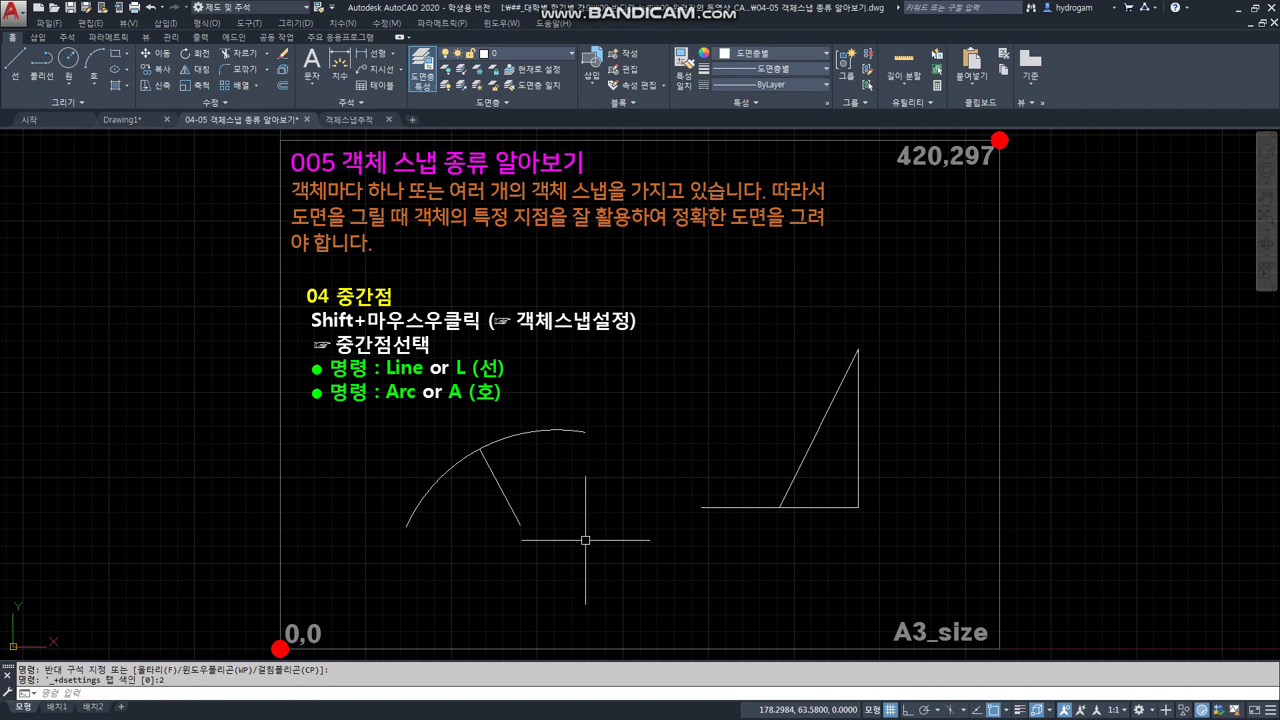
- Draw a three-point arc bulging up and to the left in the empty area above the right-hand triangle example
{"action": "mouse_move", "coordinate": [585, 537]}
{"action": "middle_mouse_down"}
{"action": "mouse_move", "coordinate": [585, 500]}
{"action": "mouse_move", "coordinate": [585, 526]}
{"action": "middle_mouse_up"}
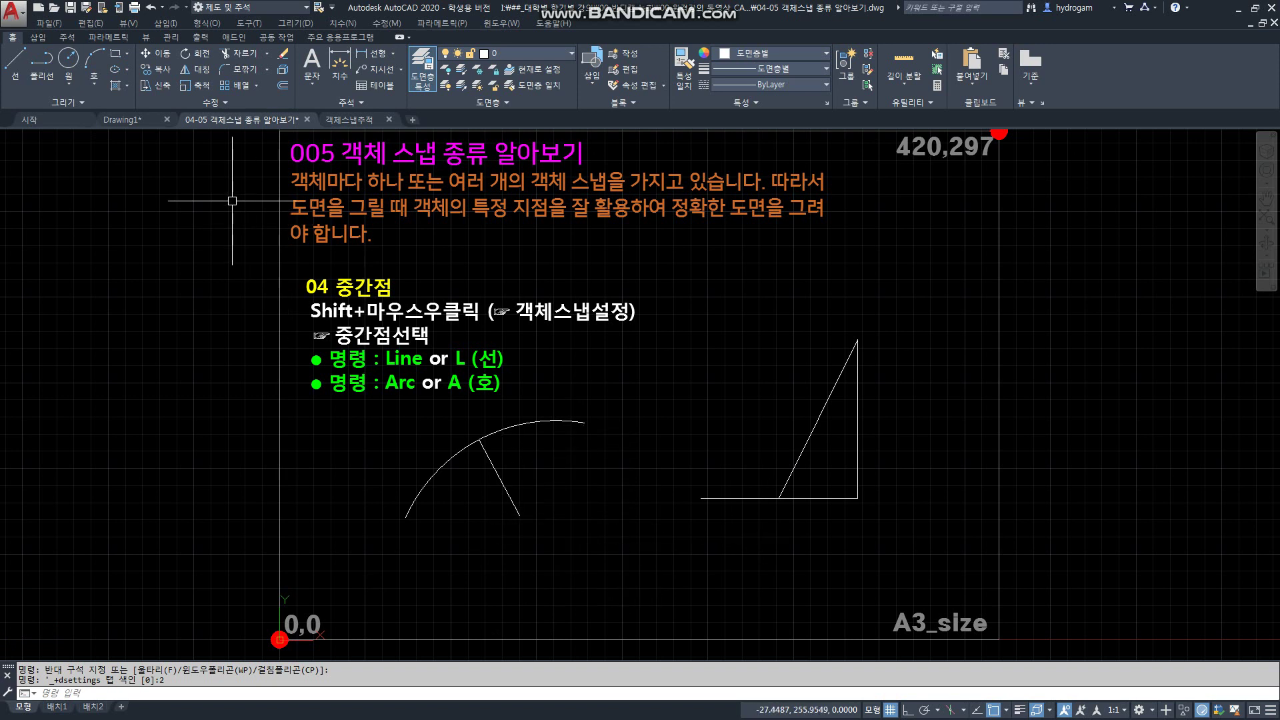
{"action": "left_click", "coordinate": [94, 82]}
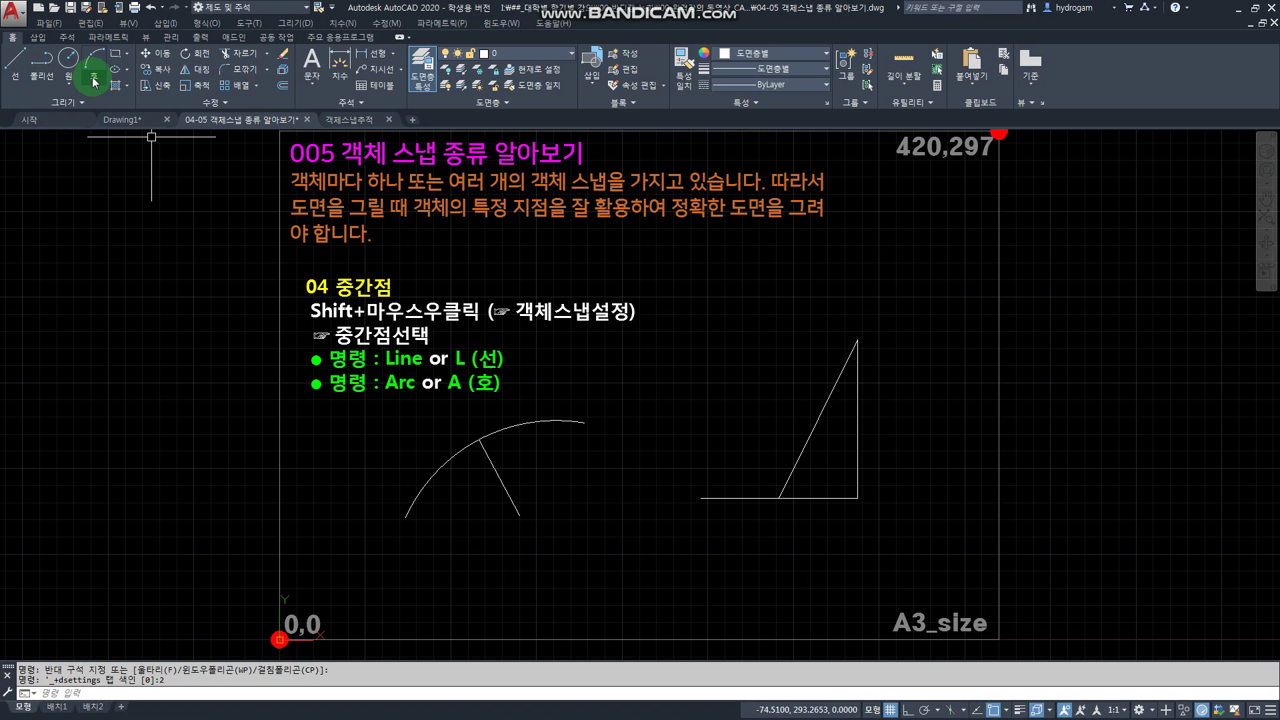
{"action": "left_click", "coordinate": [120, 100]}
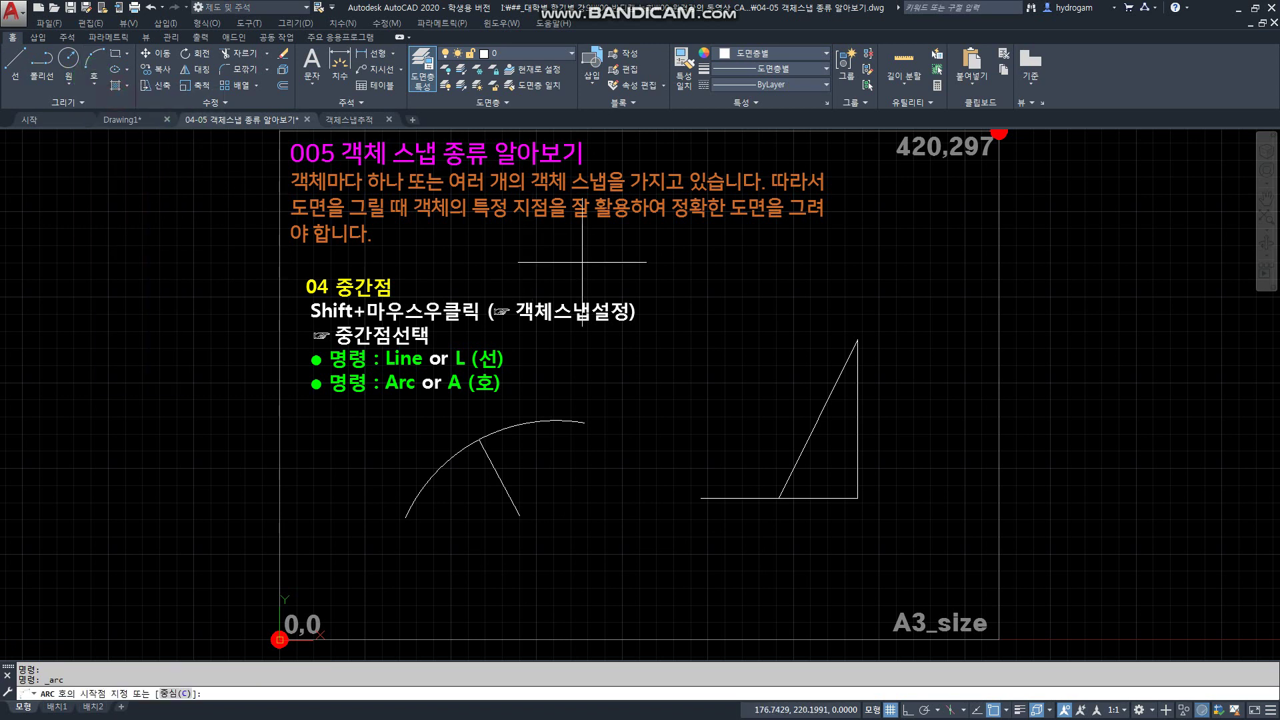
{"action": "left_click", "coordinate": [683, 352]}
{"action": "left_click", "coordinate": [740, 270]}
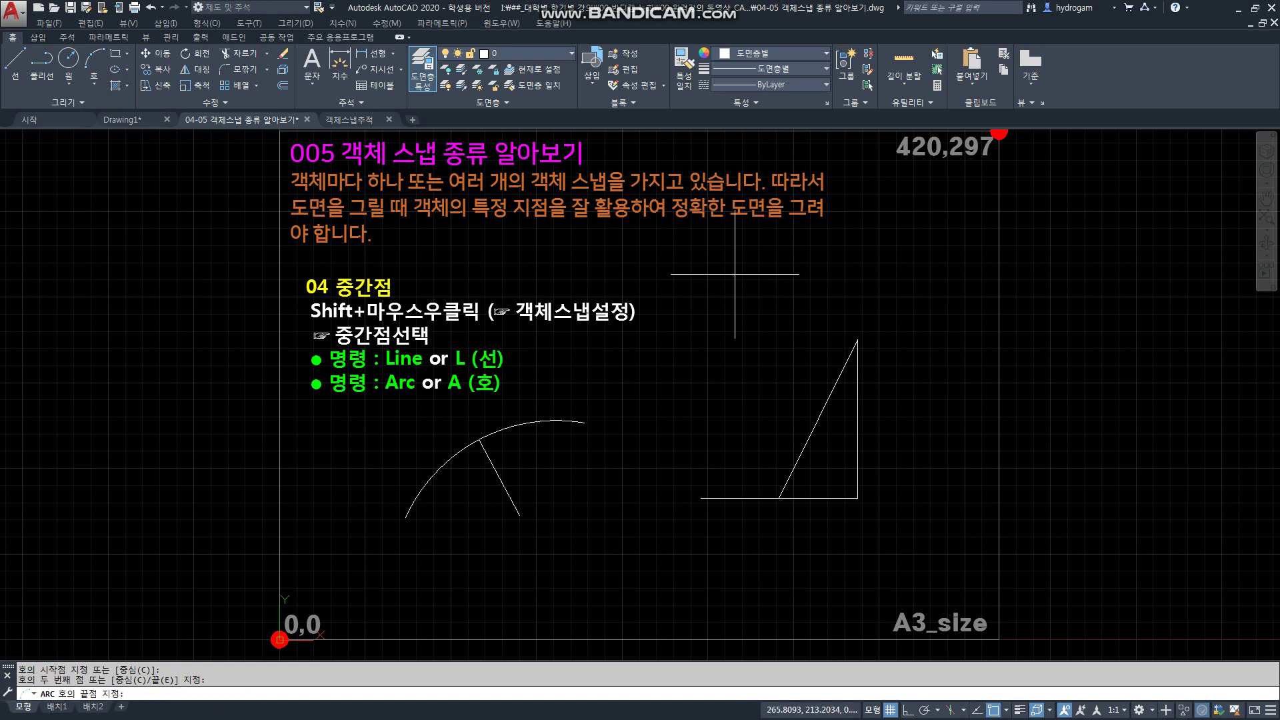
{"action": "left_click", "coordinate": [819, 264]}
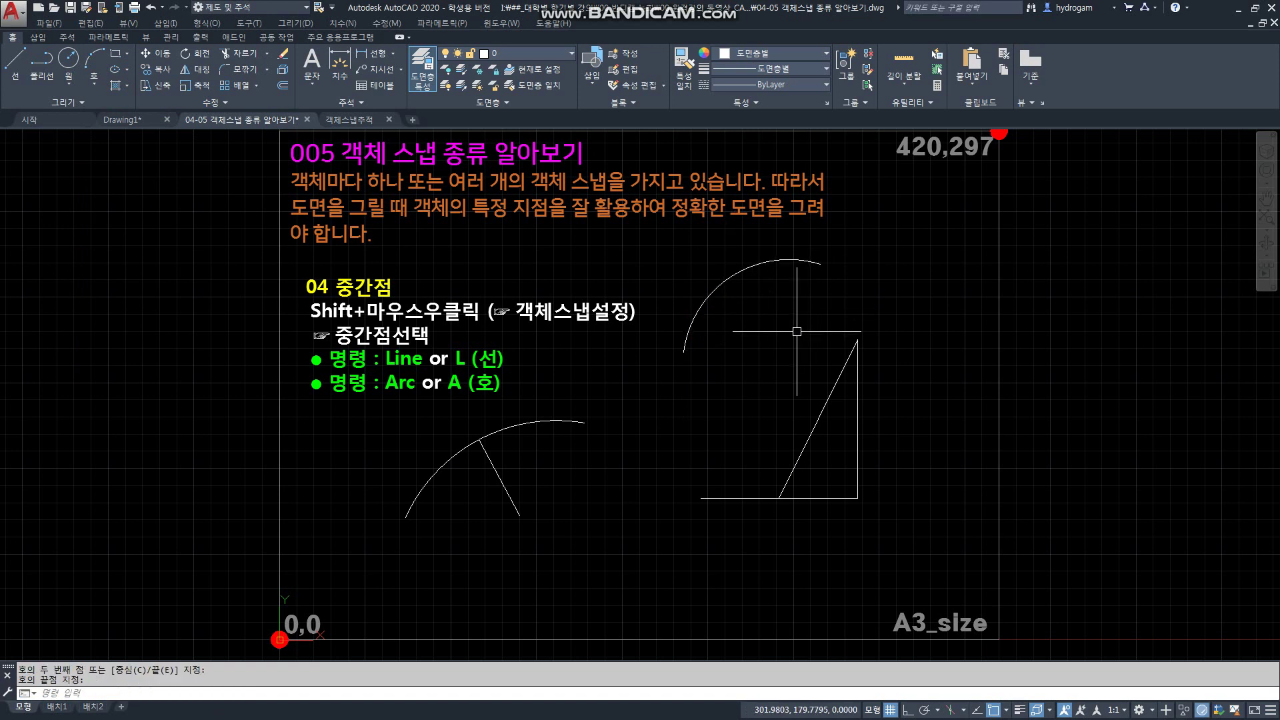
- Draw a line from a free point inside the new arc's curve to the arc's midpoint
{"action": "type", "text": "l"}
{"action": "key", "text": "Return"}
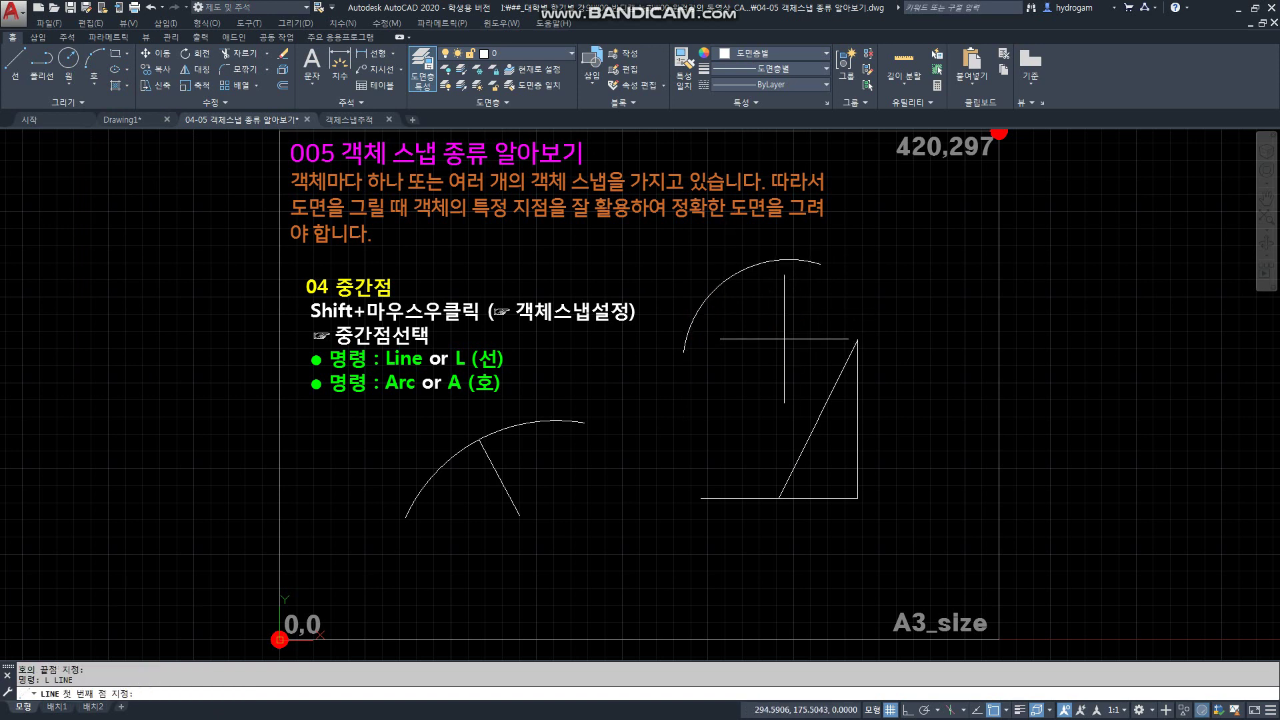
{"action": "left_click", "coordinate": [786, 341]}
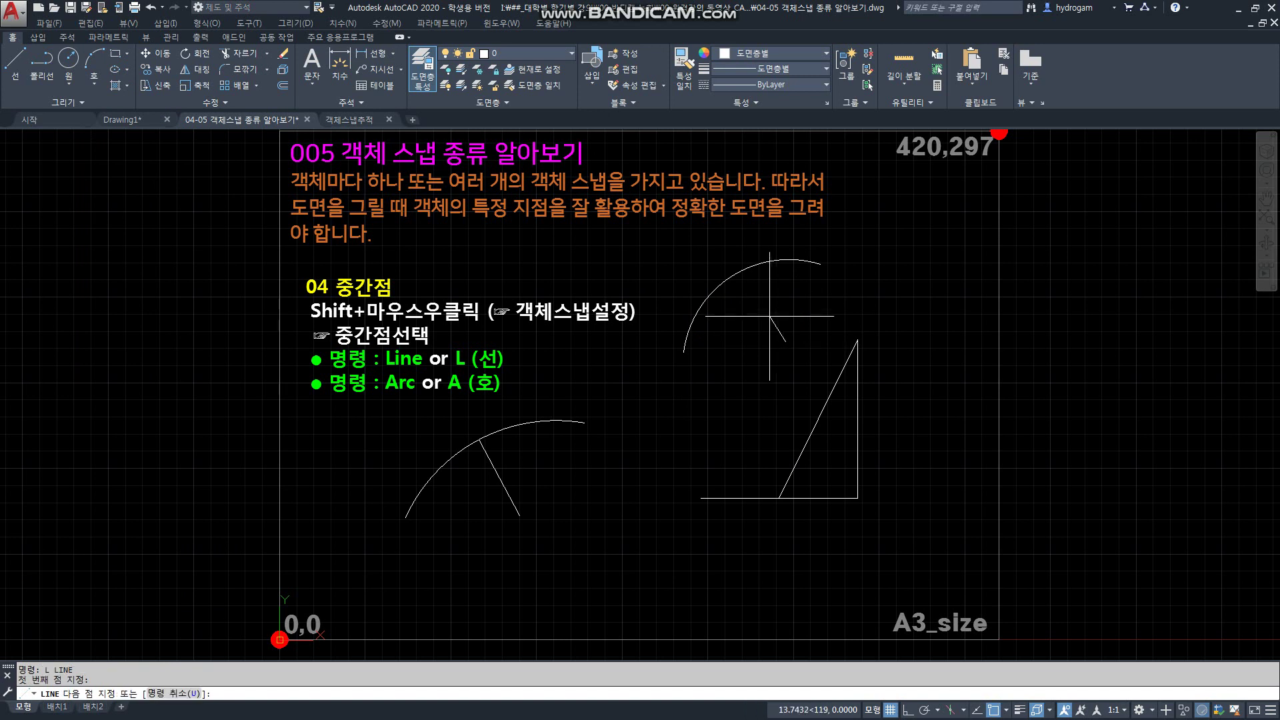
{"action": "left_click", "coordinate": [732, 276]}
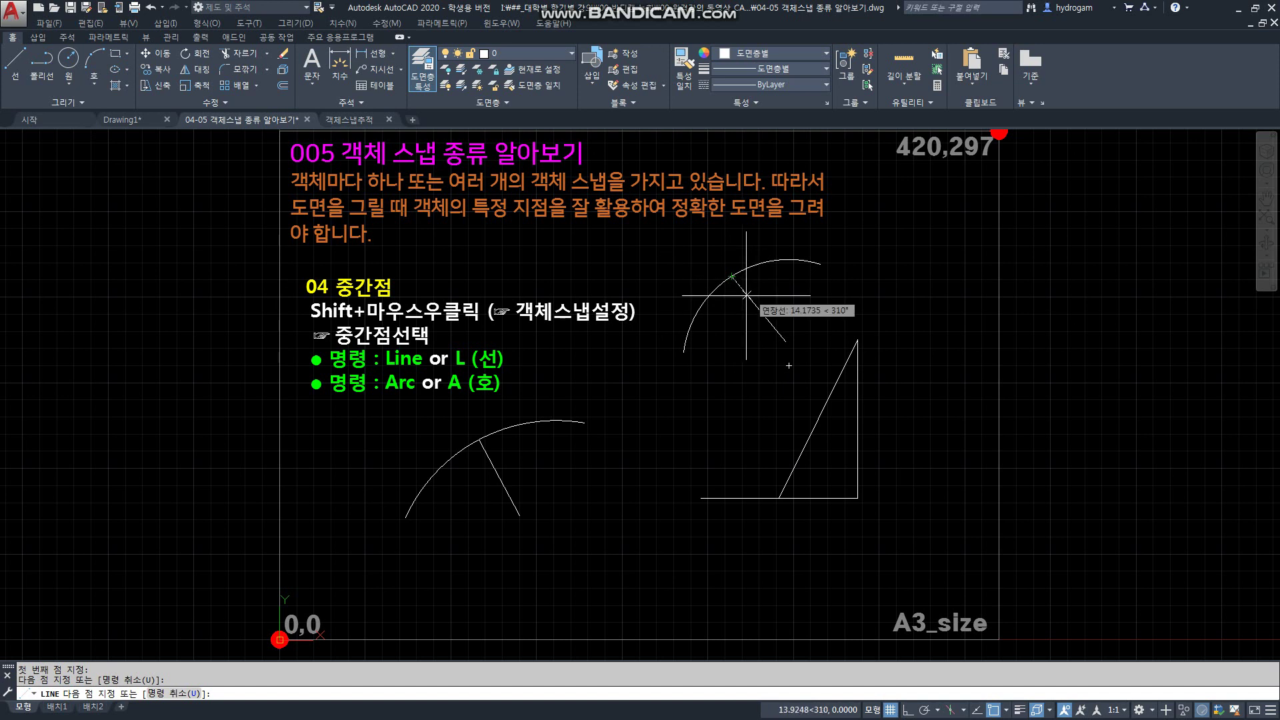
{"action": "left_click", "coordinate": [638, 490]}
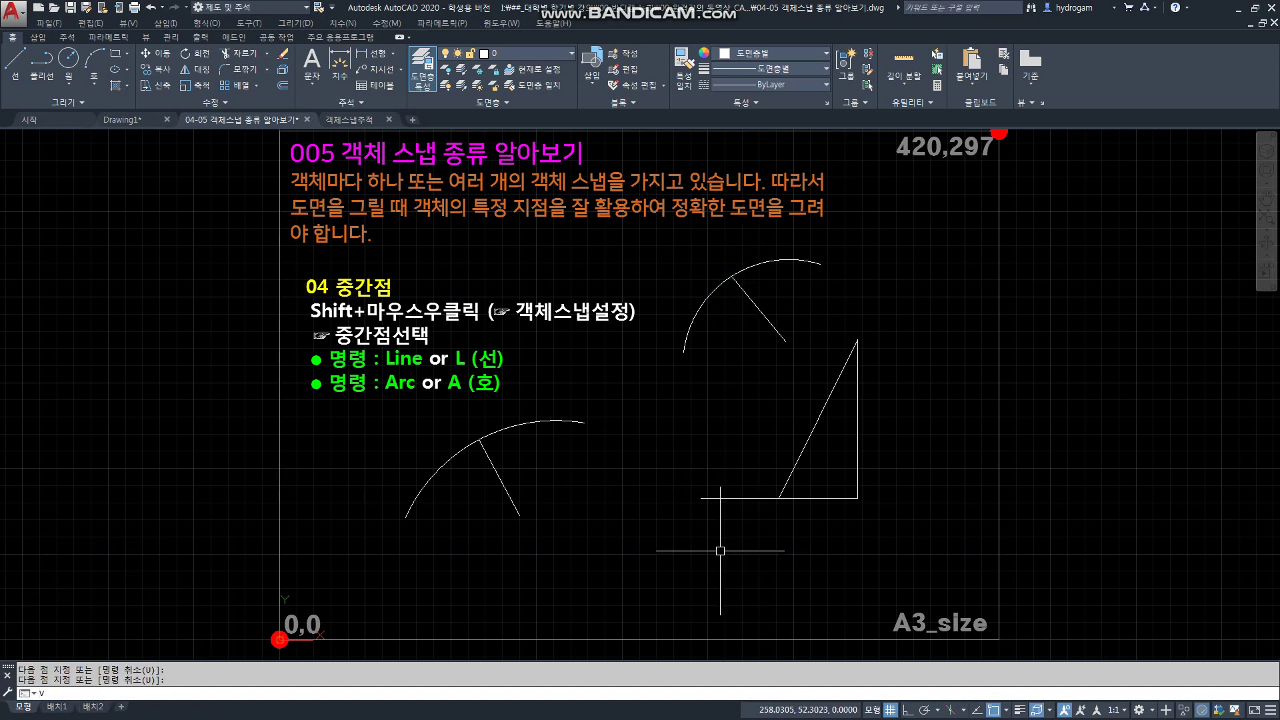
{"action": "type", "text": "LIDE"}
{"action": "key", "text": "Return"}
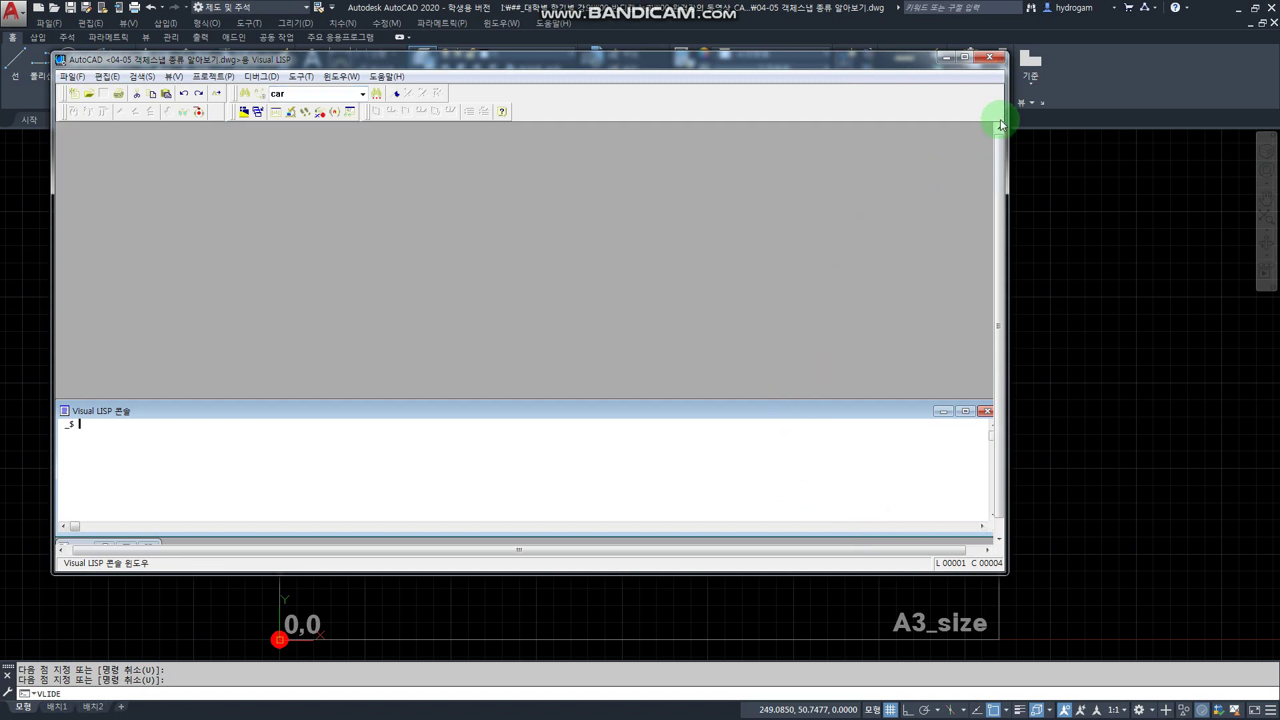
{"action": "left_click", "coordinate": [989, 56]}
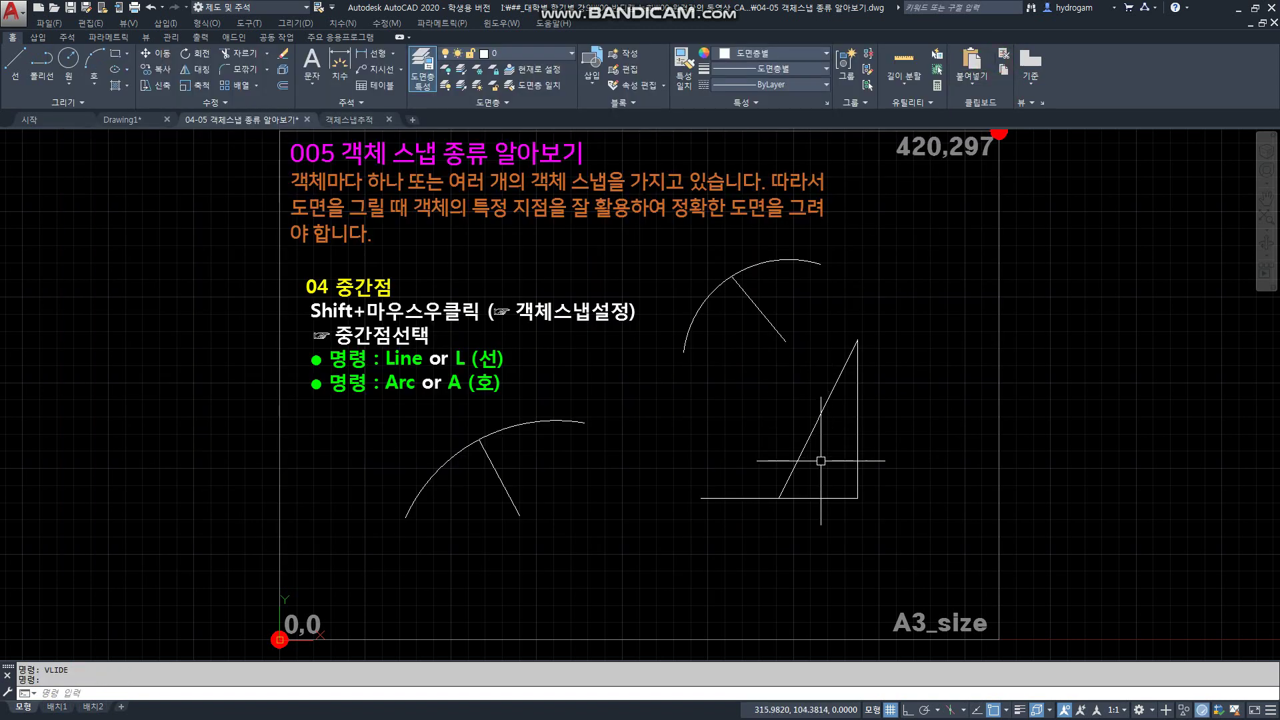
- Draw a roughly horizontal line and a rising vertical line beside the triangle example, then connect the upper end to the horizontal line's midpoint
{"action": "type", "text": "L"}
{"action": "key", "text": "Return"}
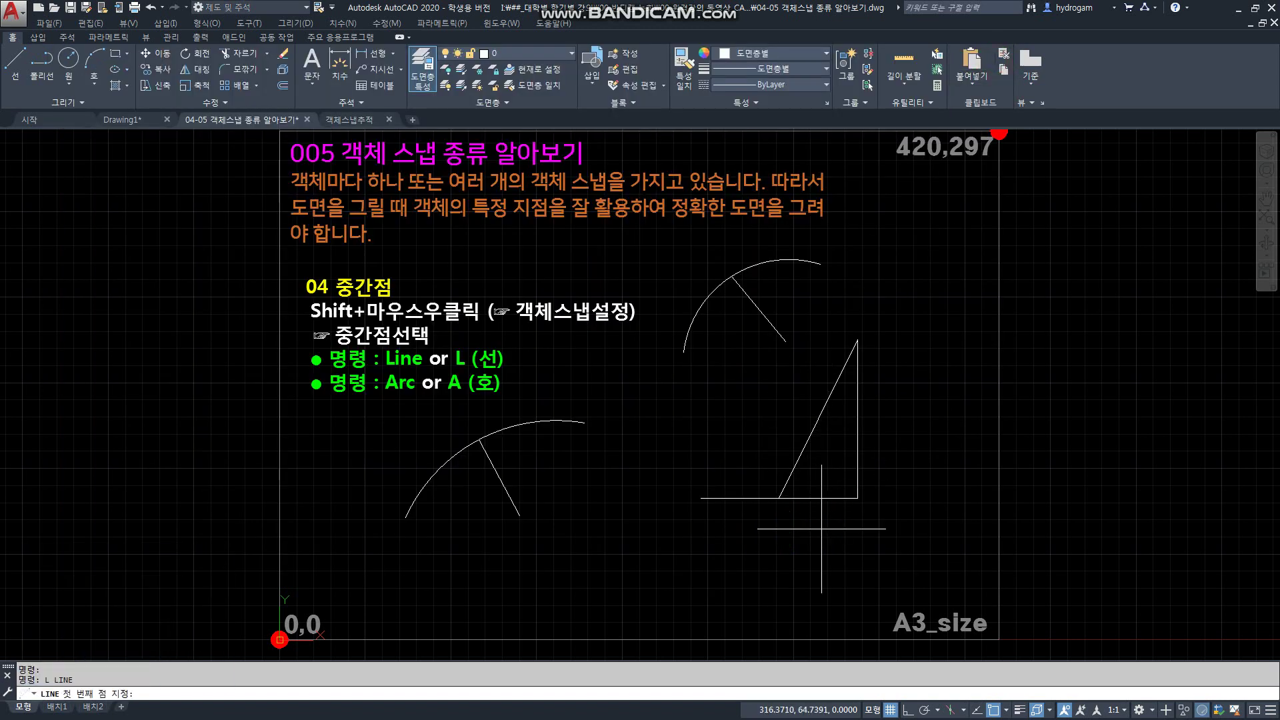
{"action": "left_click", "coordinate": [884, 499]}
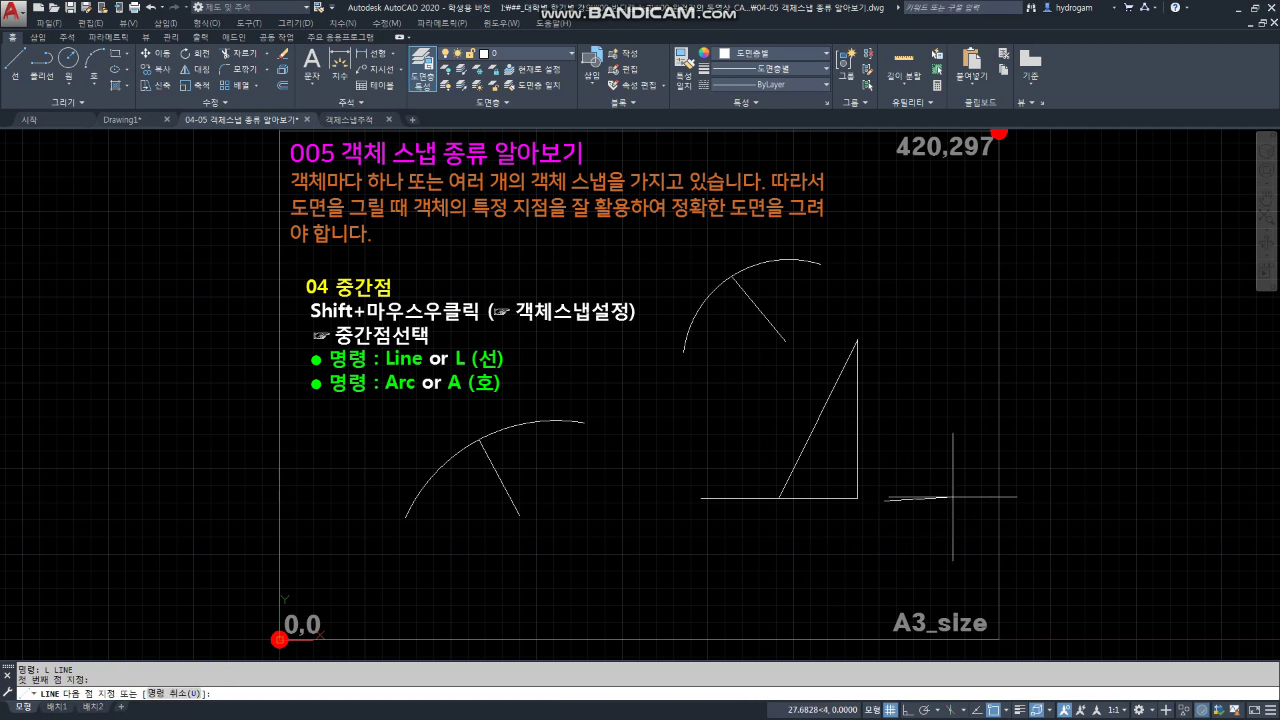
{"action": "left_click", "coordinate": [973, 501]}
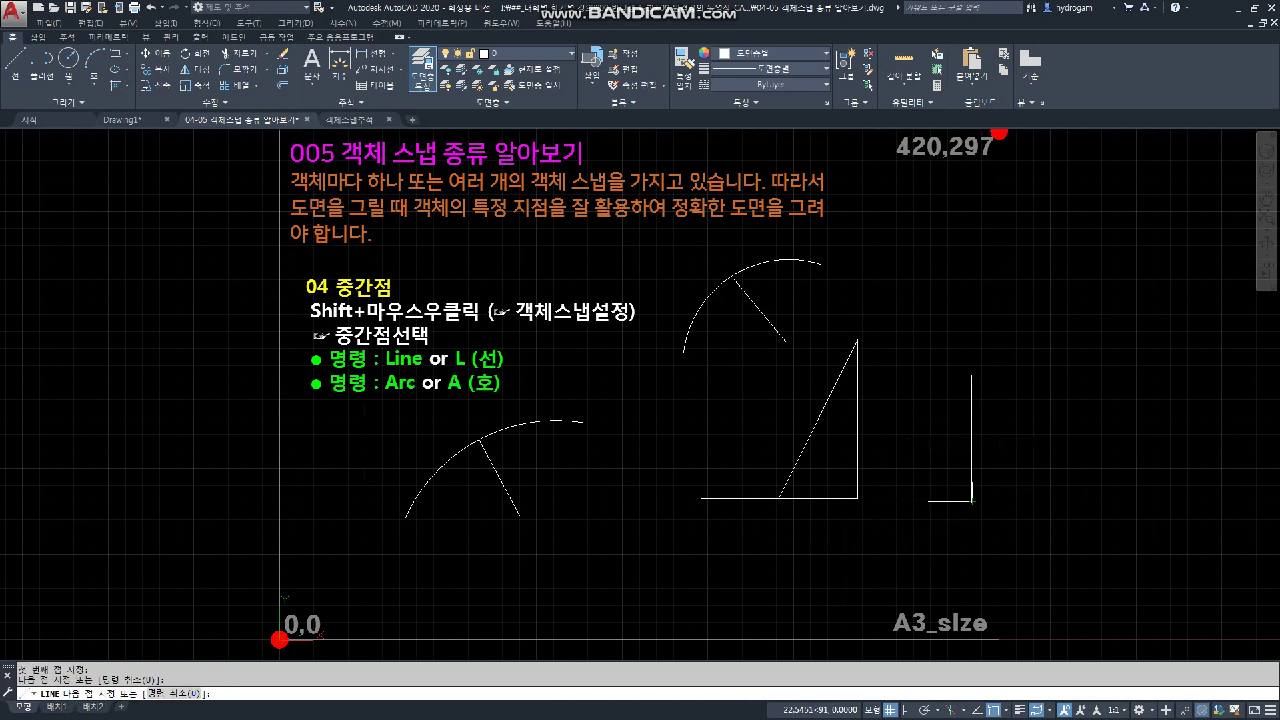
{"action": "left_click", "coordinate": [970, 359]}
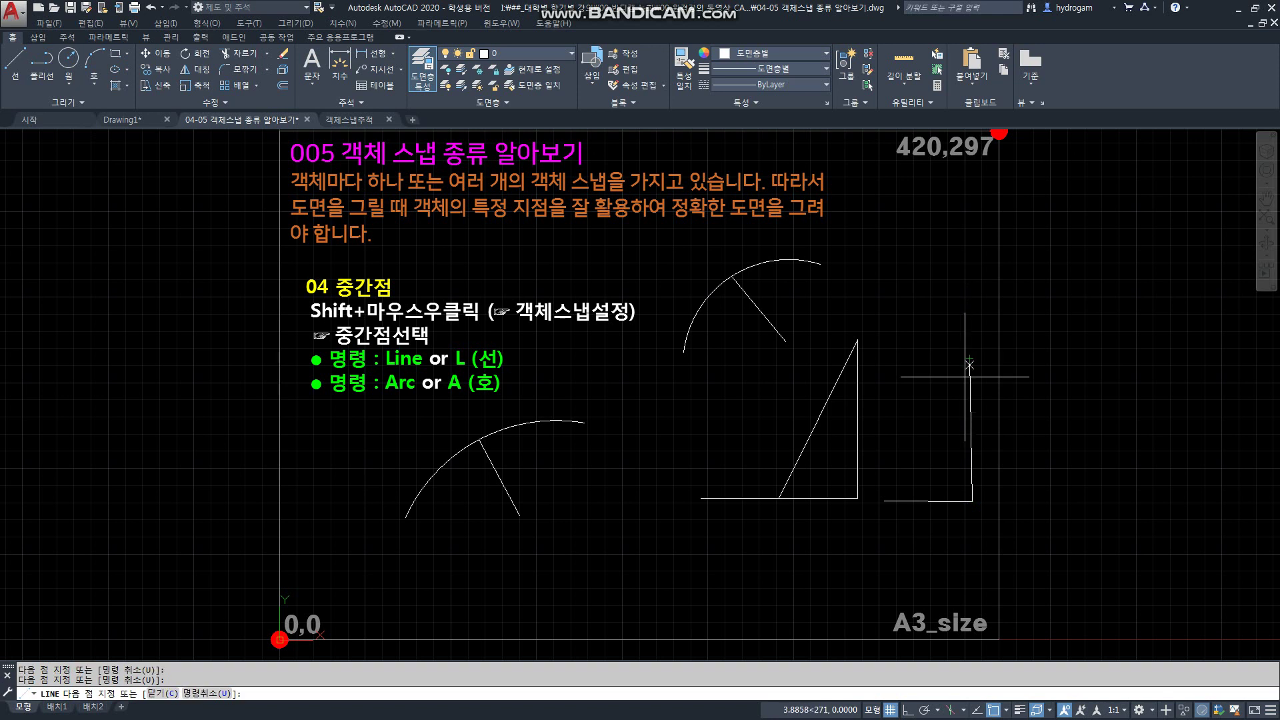
{"action": "left_click", "coordinate": [928, 501]}
{"action": "key", "text": "Return"}
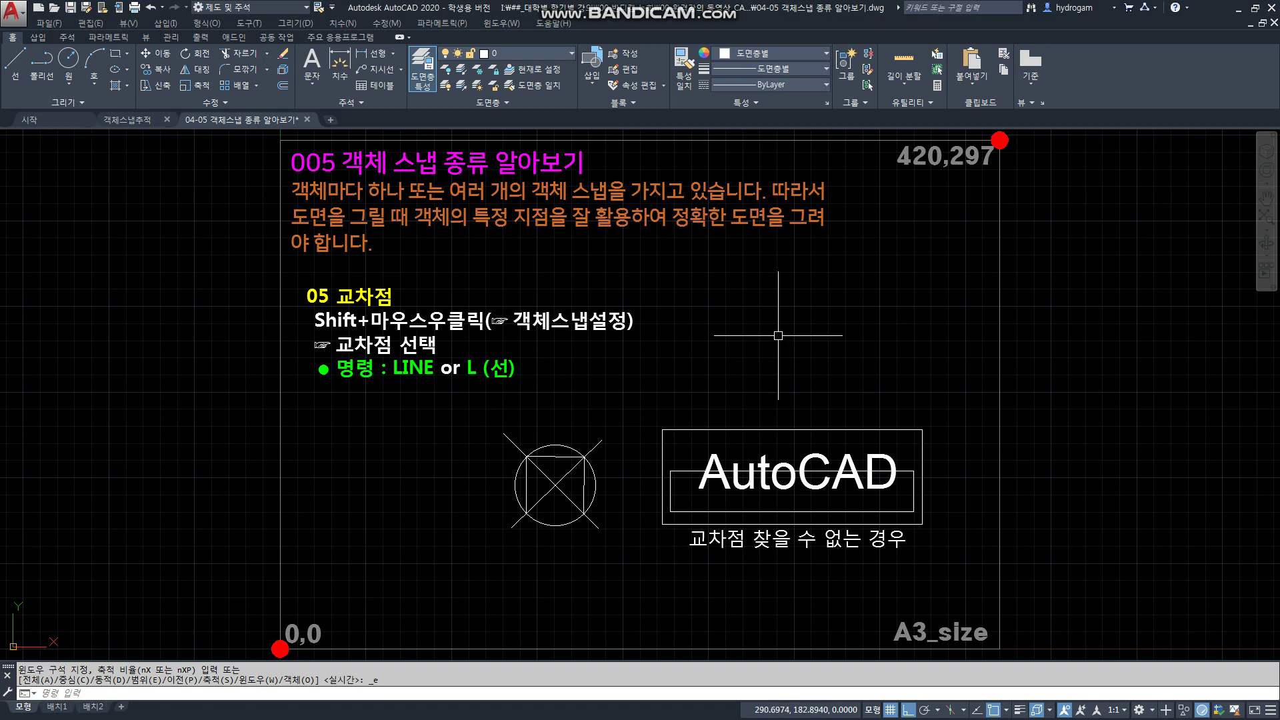
- Draw a line between the circle's two lower intersections with the crossing diagonals in the 05 교차점 example, forming the square's bottom side
{"action": "right_click", "coordinate": [730, 310], "text": "shift"}
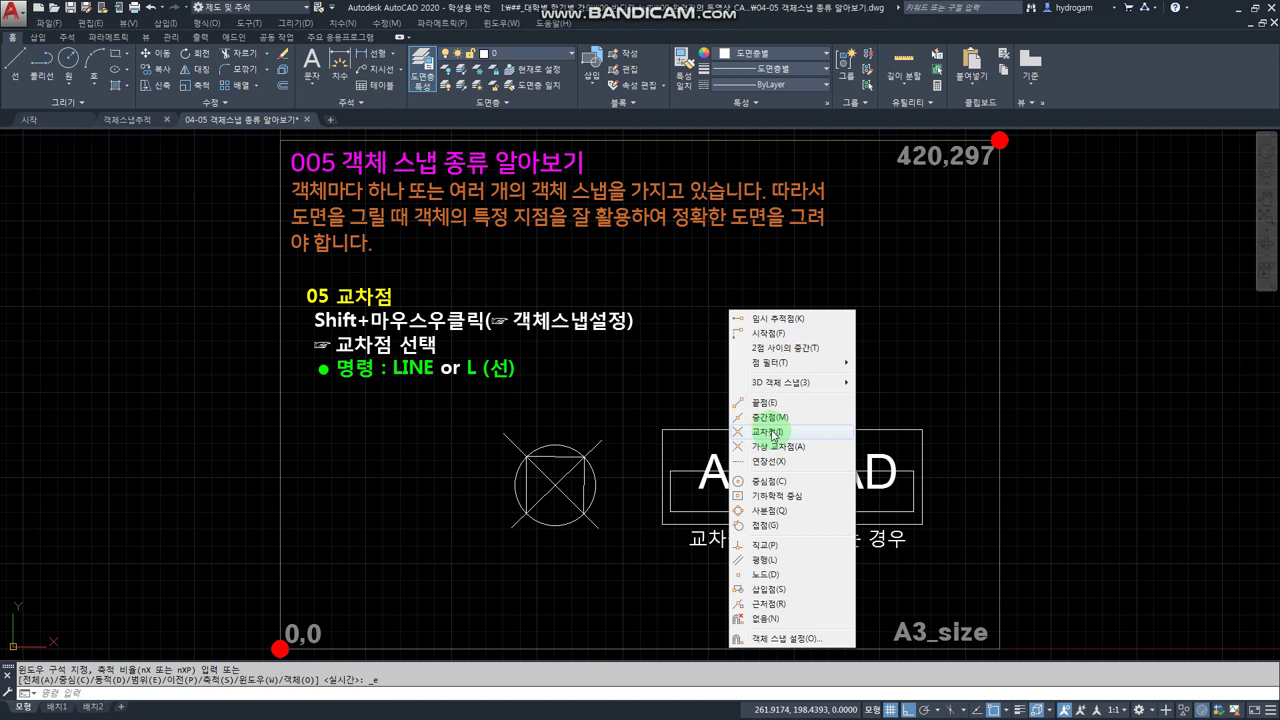
{"action": "left_click", "coordinate": [688, 399]}
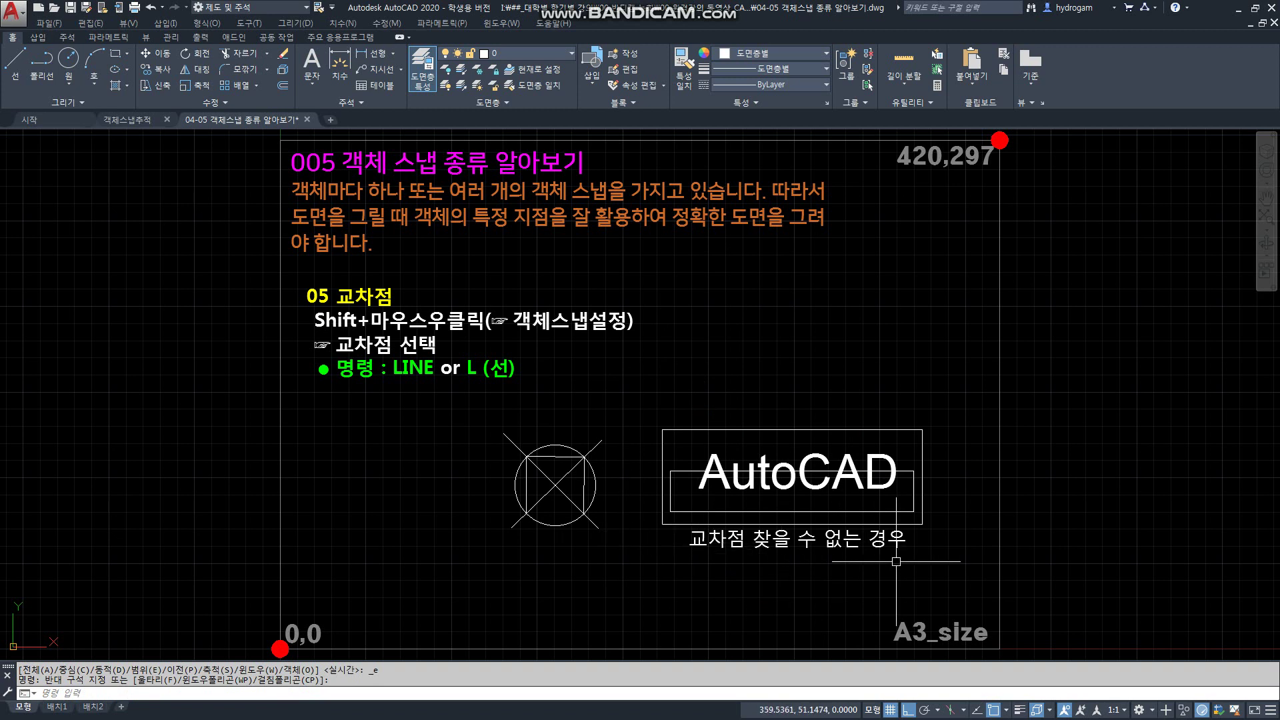
{"action": "scroll", "coordinate": [626, 543], "scroll_direction": "up", "scroll_amount": 4}
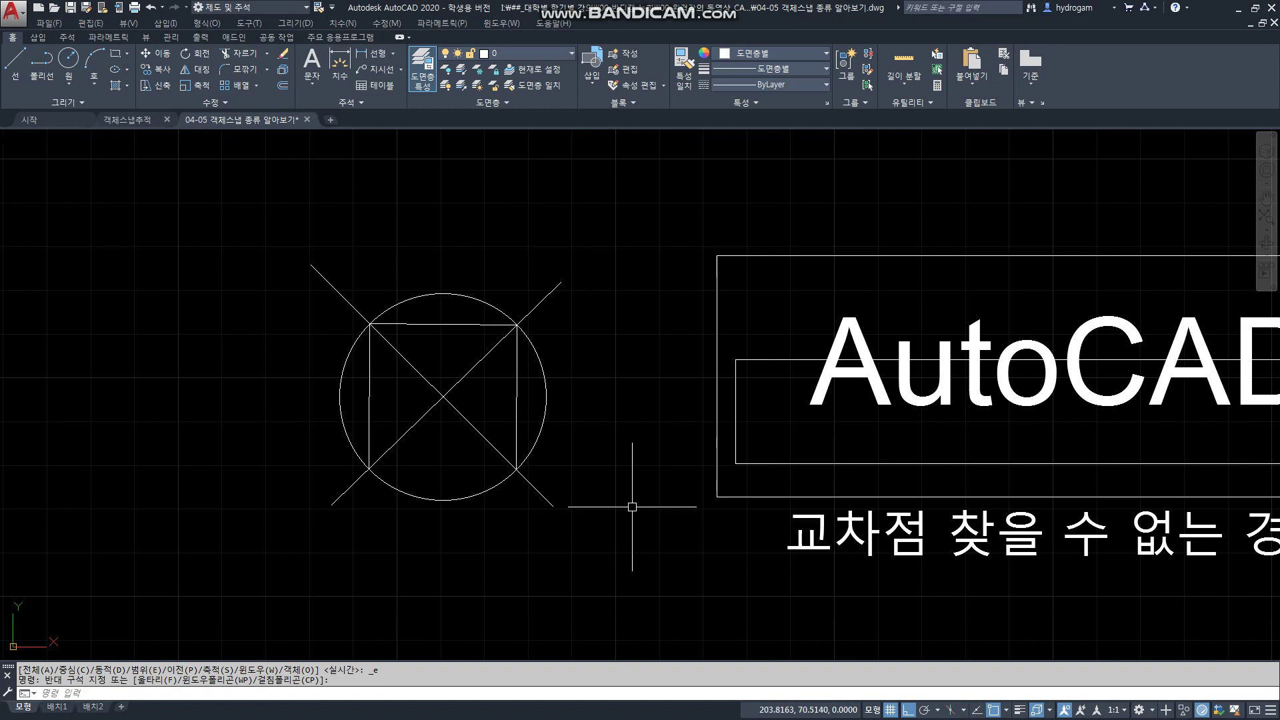
{"action": "type", "text": "l"}
{"action": "key", "text": "Return"}
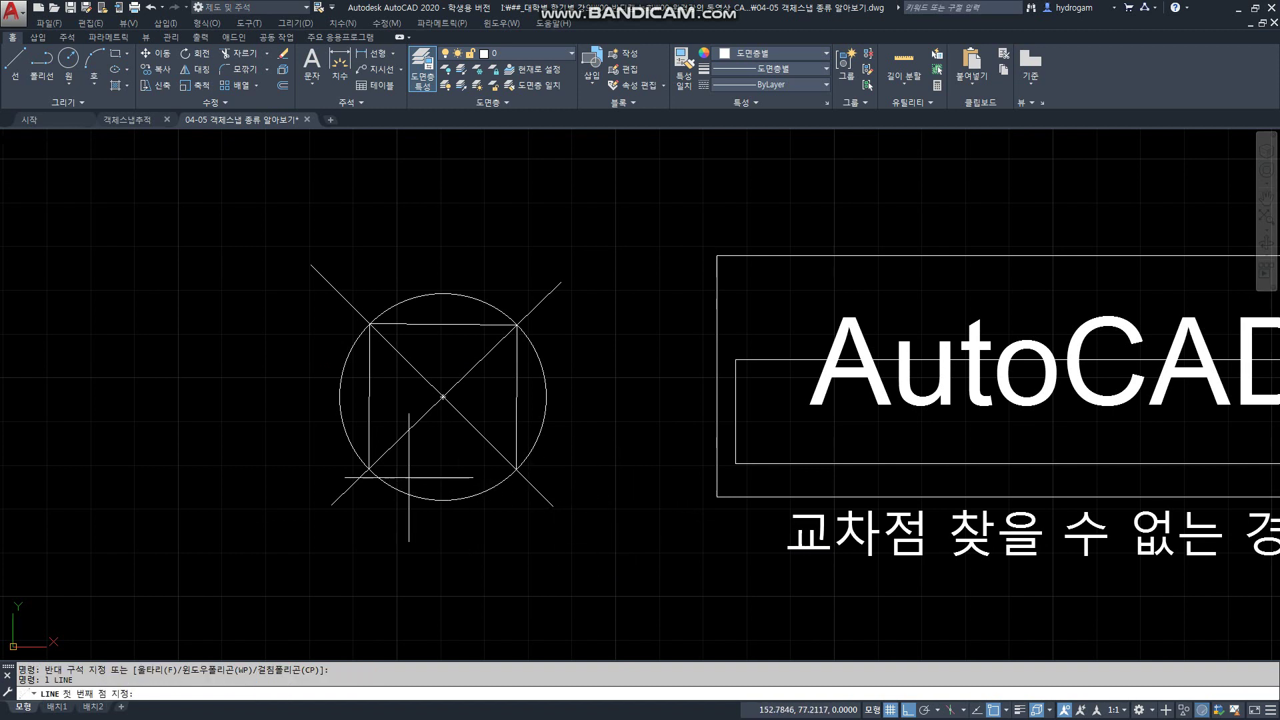
{"action": "left_click", "coordinate": [369, 469]}
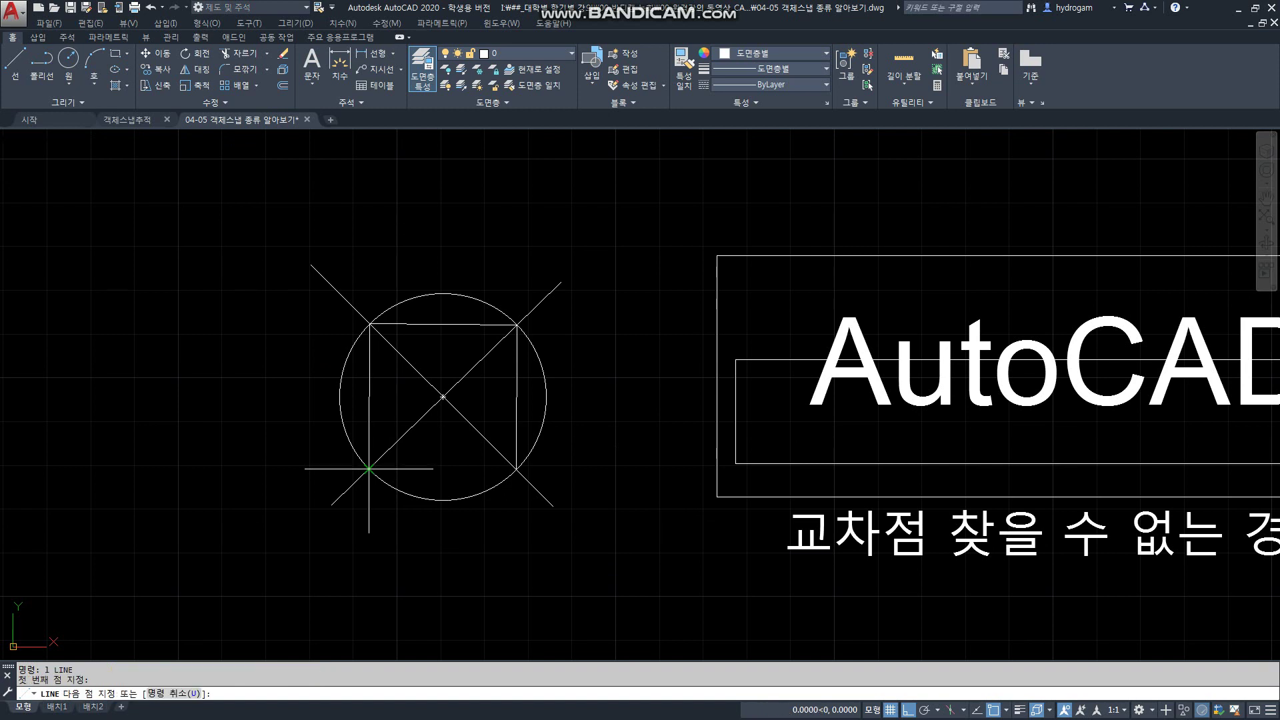
{"action": "scroll", "coordinate": [365, 474], "scroll_direction": "up", "scroll_amount": 4}
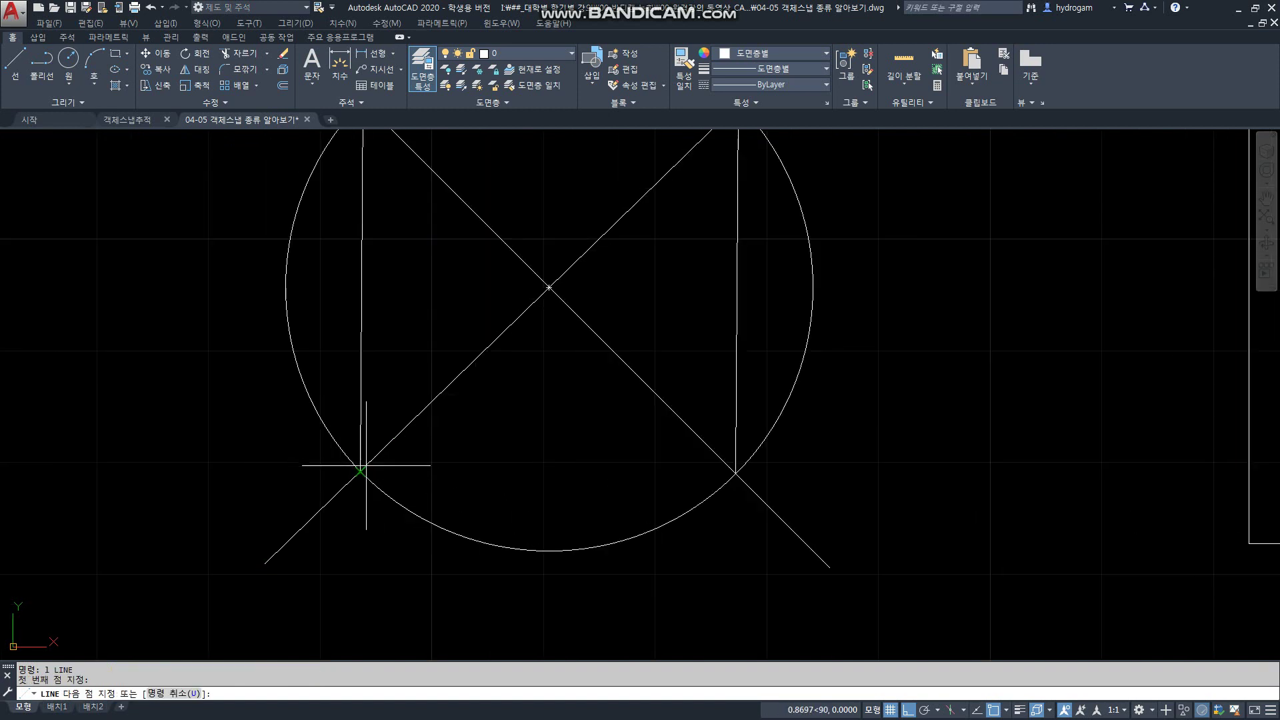
{"action": "left_click", "coordinate": [736, 474]}
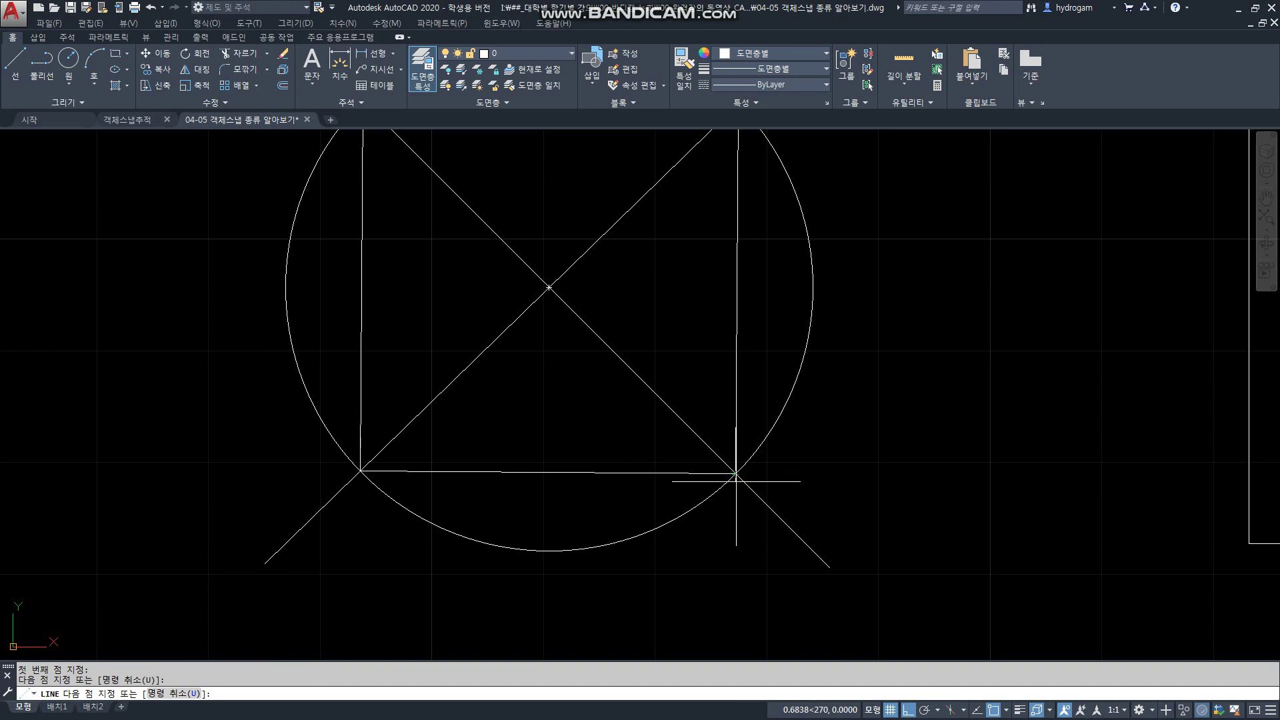
- Erase the four sides of the square inscribed in the circle in the 05 교차점 example
{"action": "key", "text": "Escape"}
{"action": "scroll", "coordinate": [720, 560], "scroll_direction": "down", "scroll_amount": 4}
{"action": "key", "text": "Escape"}
{"action": "left_click", "coordinate": [742, 431]}
{"action": "left_click", "coordinate": [702, 452]}
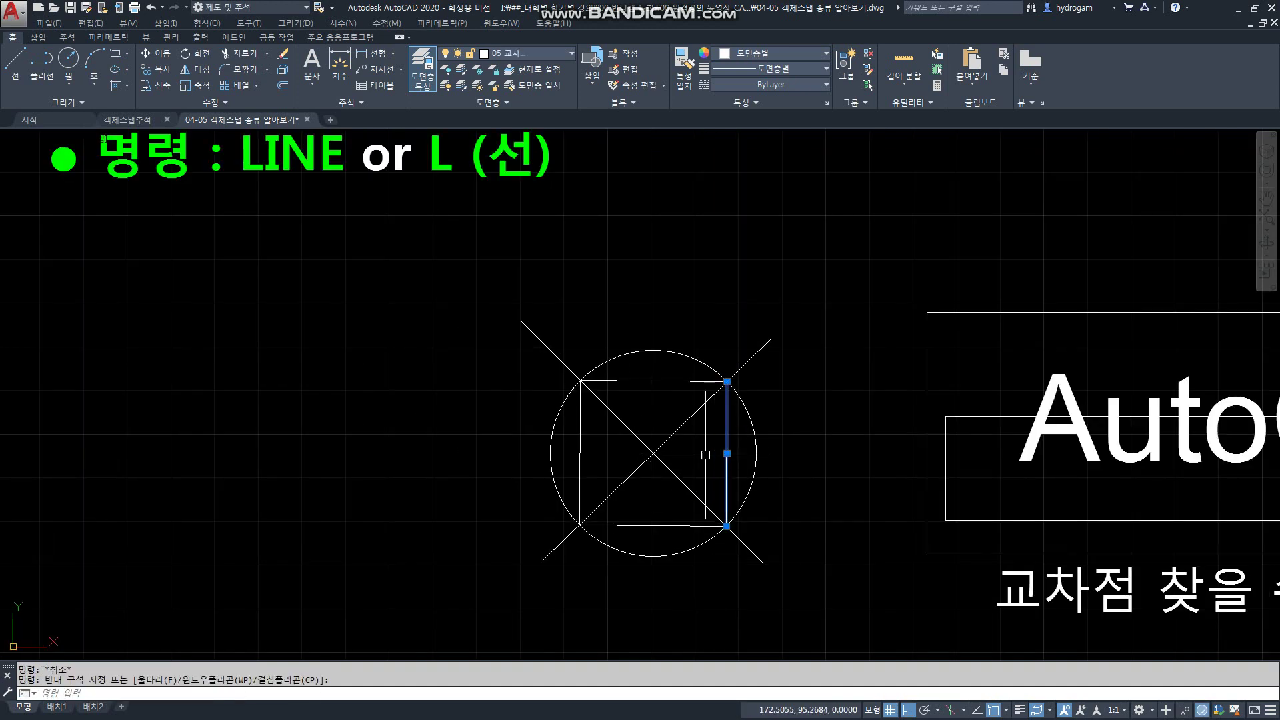
{"action": "left_click", "coordinate": [667, 410]}
{"action": "left_click", "coordinate": [640, 360]}
{"action": "left_click", "coordinate": [652, 526]}
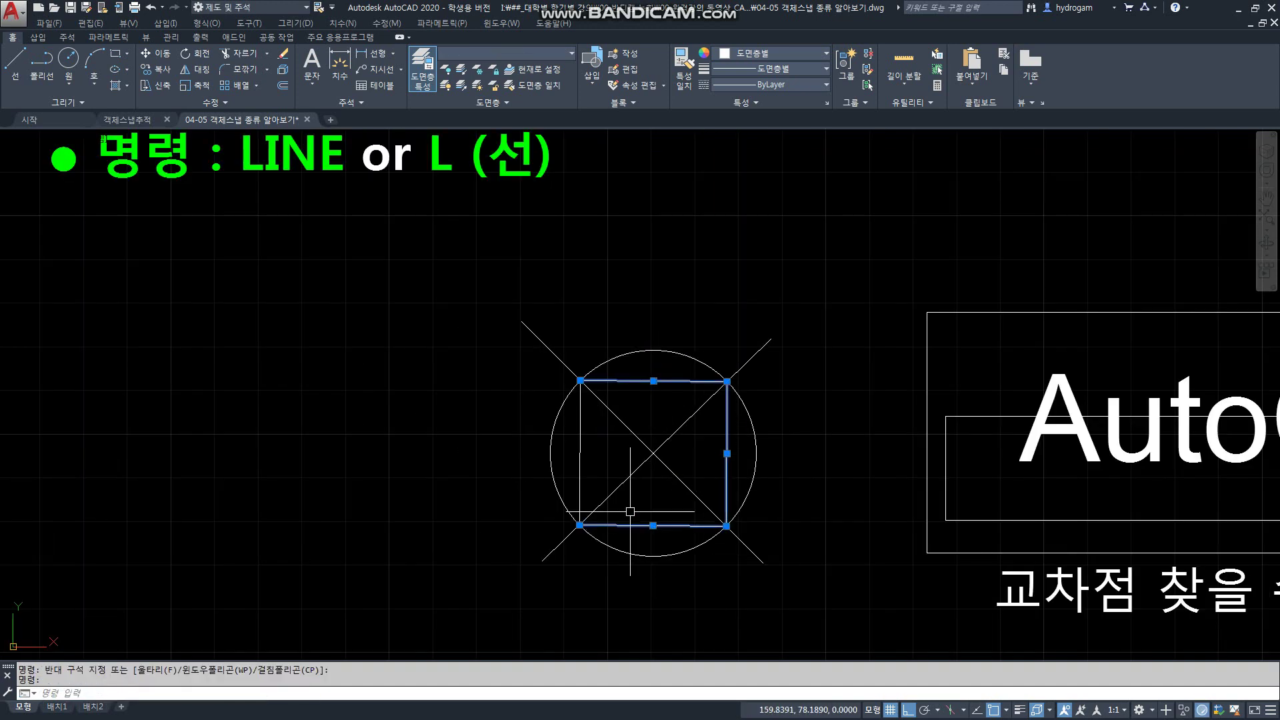
{"action": "left_click", "coordinate": [580, 472]}
{"action": "key", "text": "Delete"}
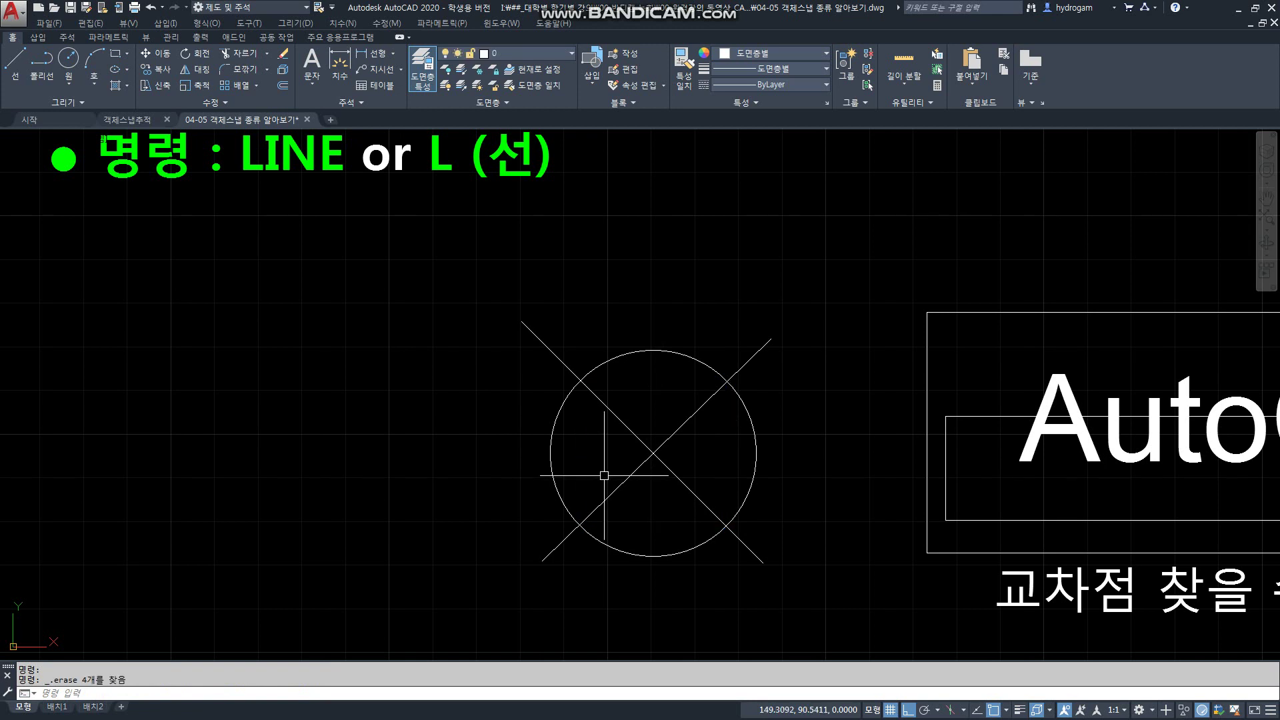
- Redraw the closed square as one run of lines through the circle's four intersections with the crossing diagonals
{"action": "type", "text": "l"}
{"action": "key", "text": "Return"}
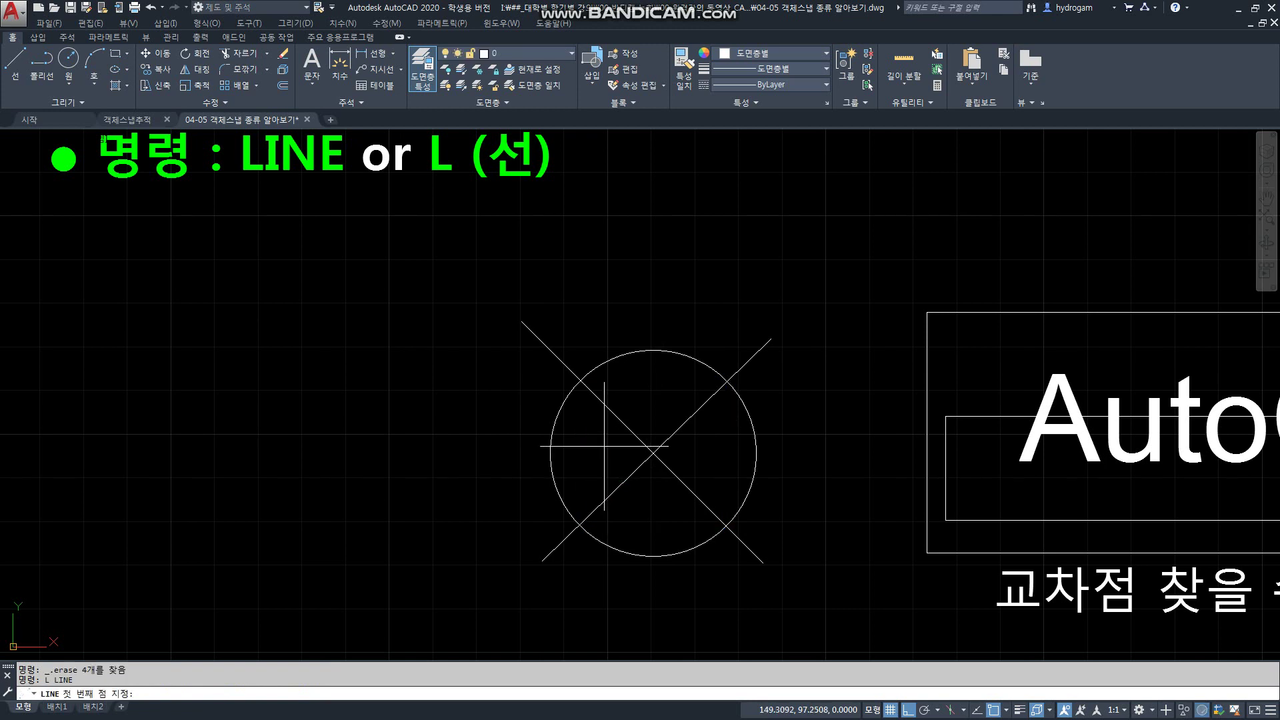
{"action": "left_click", "coordinate": [580, 380]}
{"action": "left_click", "coordinate": [581, 525]}
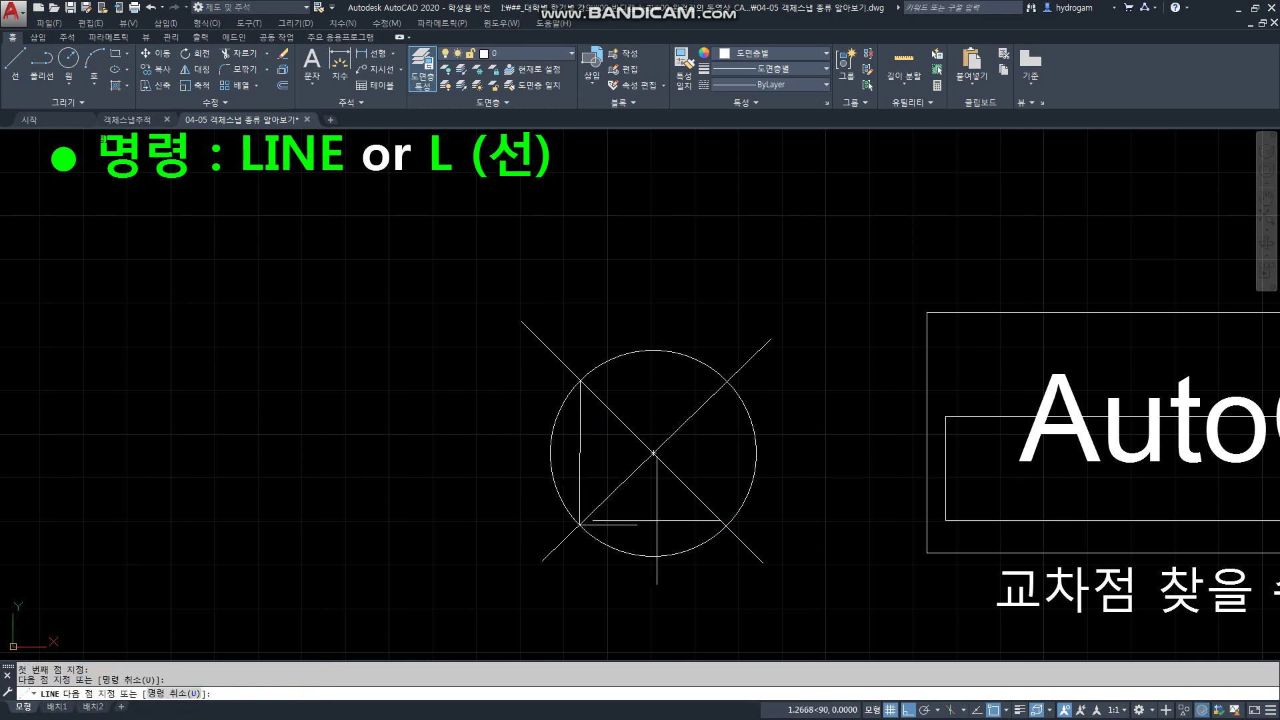
{"action": "left_click", "coordinate": [726, 526]}
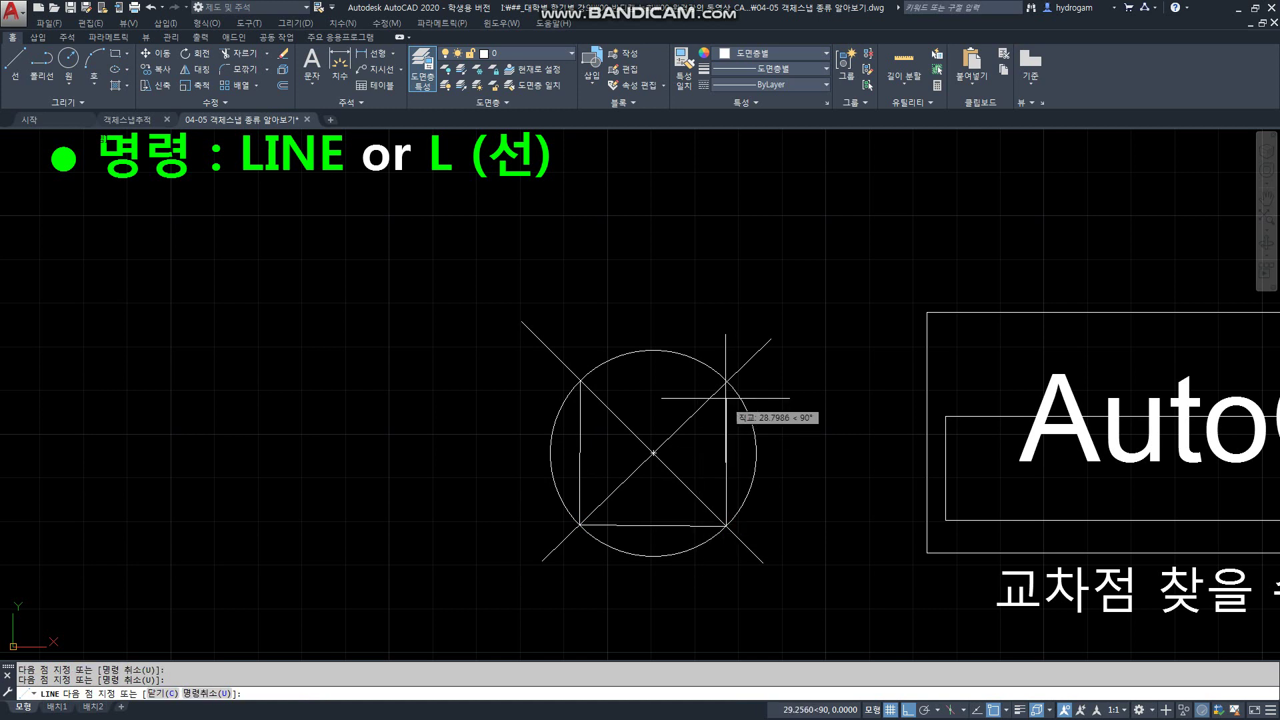
{"action": "left_click", "coordinate": [726, 381]}
{"action": "left_click", "coordinate": [580, 382]}
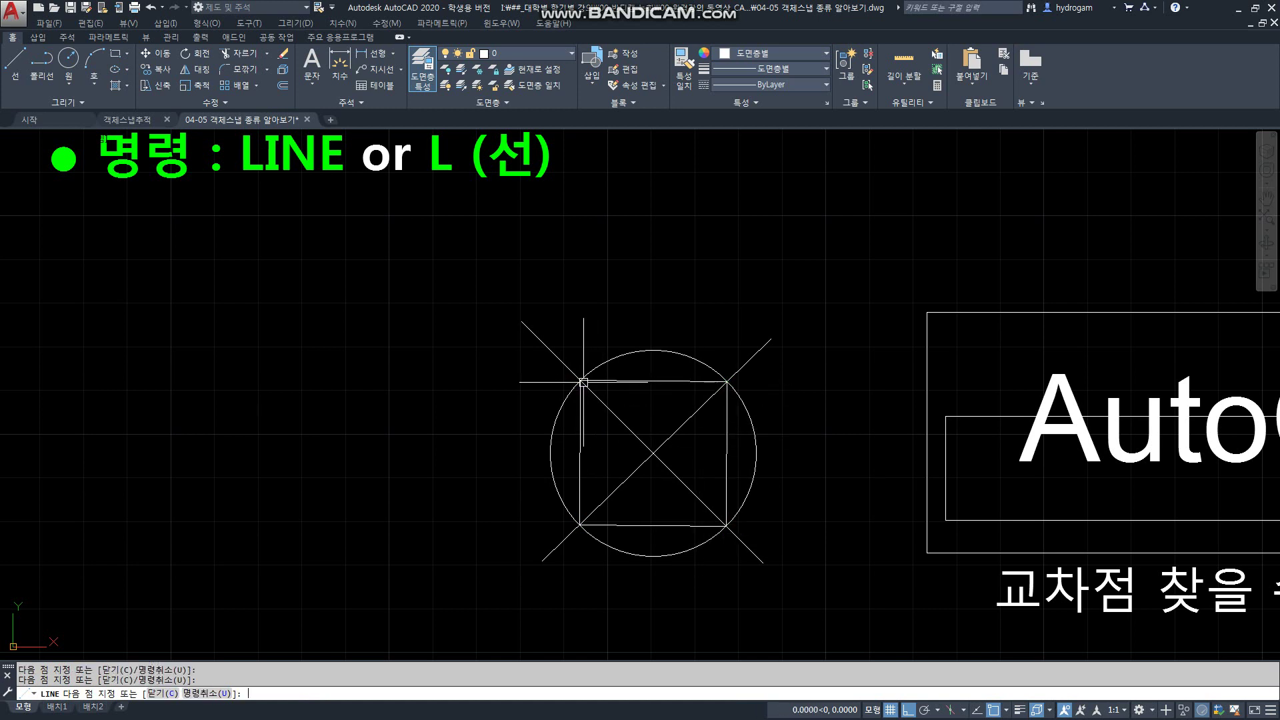
{"action": "key", "text": "Return"}
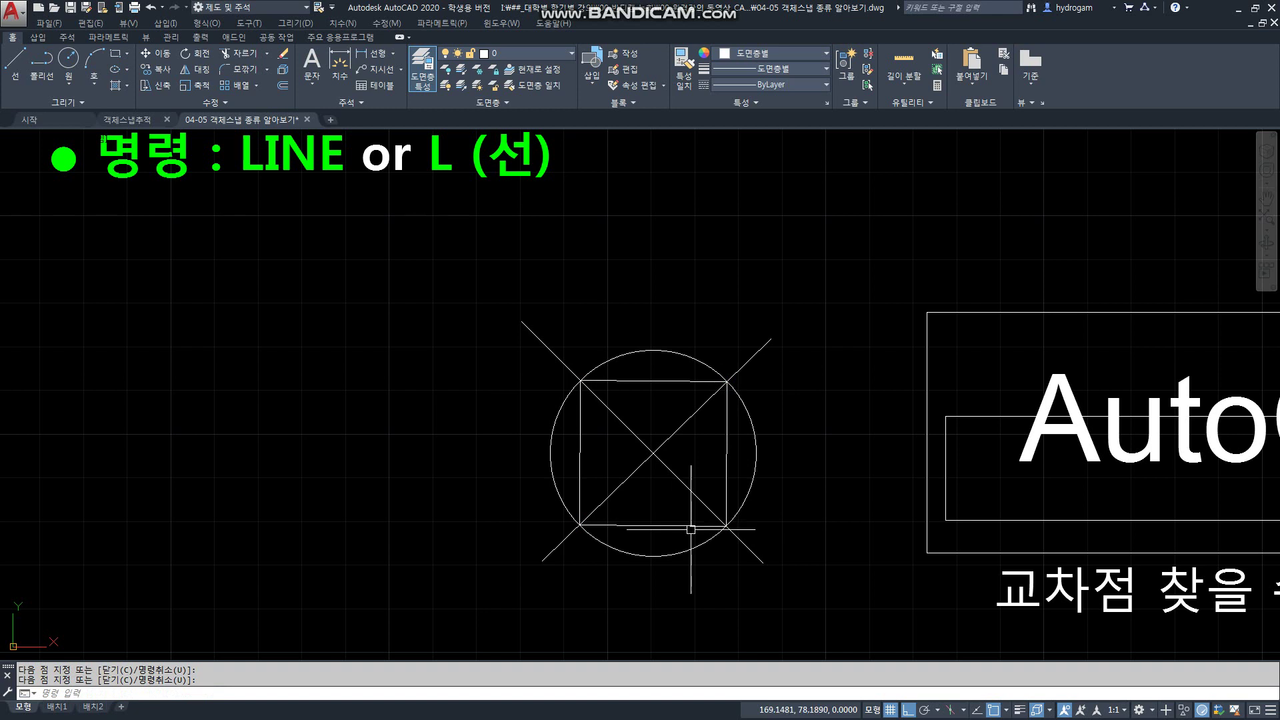
- Examine the two nested rectangles and the AutoCAD text in the 교차점 찾을 수 없는 경우 example by selecting them in turn
{"action": "scroll", "coordinate": [717, 531], "scroll_direction": "down", "scroll_amount": 2}
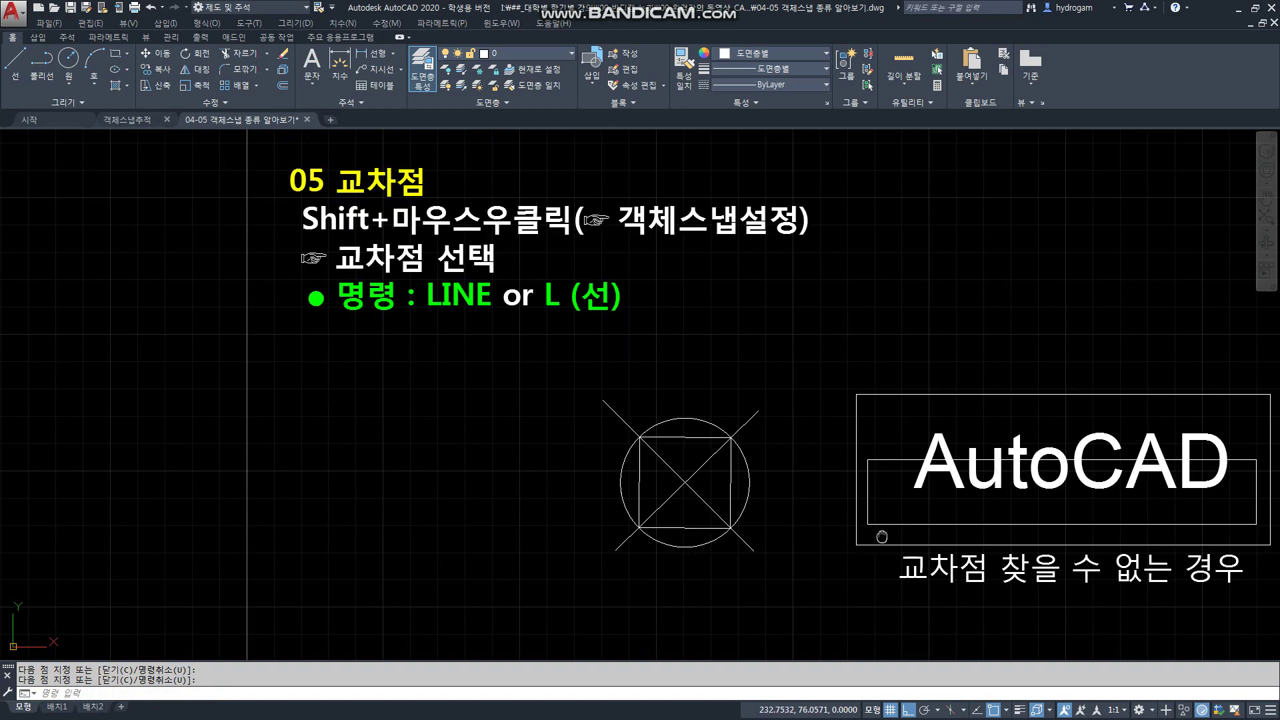
{"action": "middle_click_drag", "start_coordinate": [821, 614], "coordinate": [566, 486]}
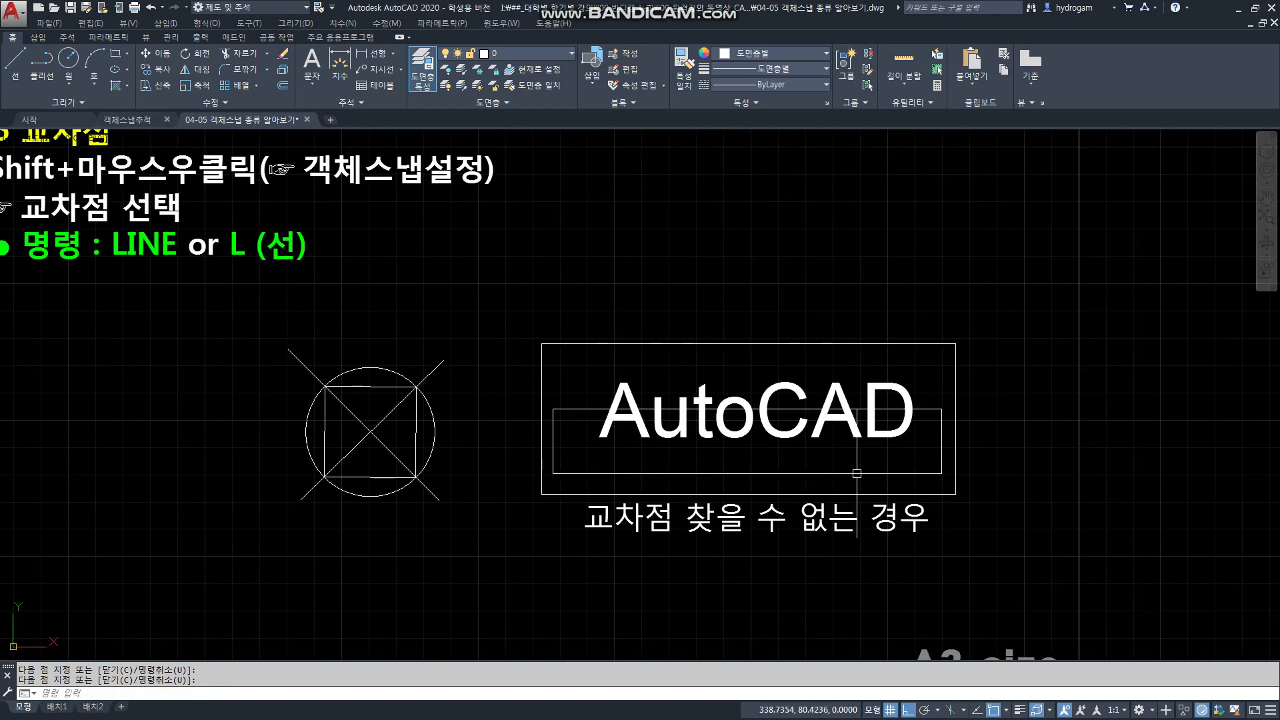
{"action": "scroll", "coordinate": [897, 475], "scroll_direction": "up", "scroll_amount": 2}
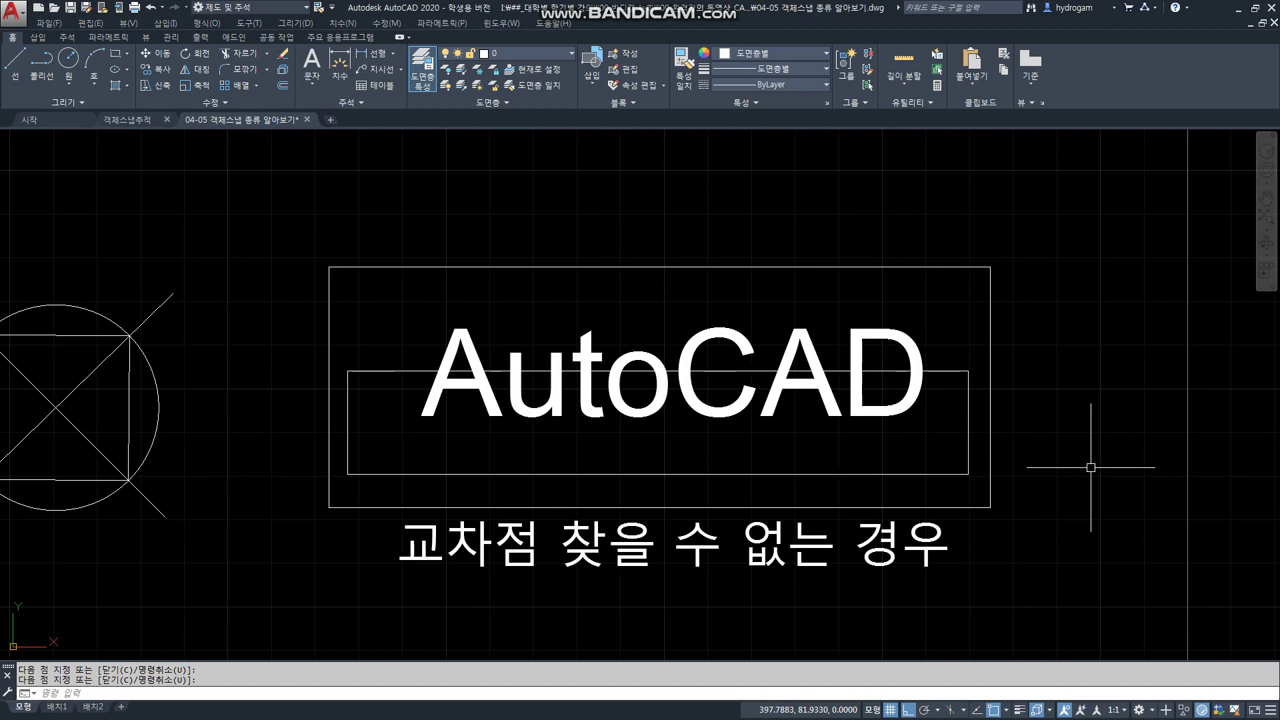
{"action": "key", "text": "Escape"}
{"action": "left_click", "coordinate": [992, 436]}
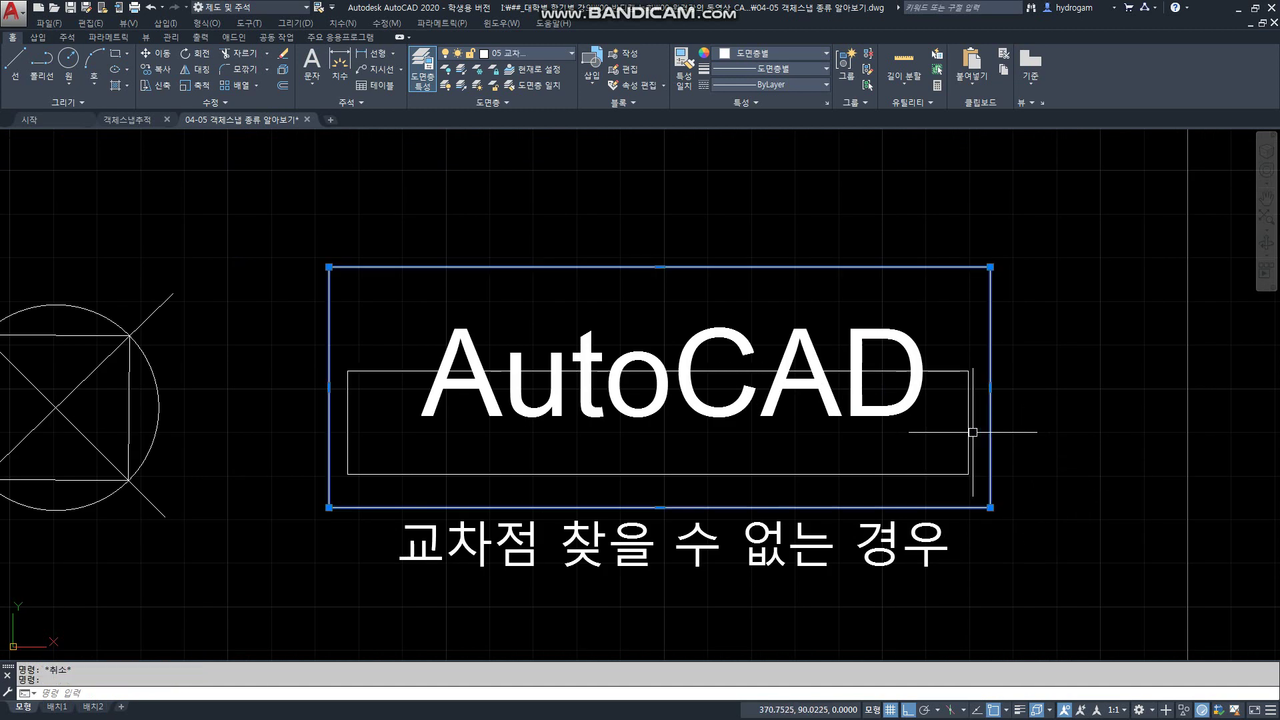
{"action": "left_click", "coordinate": [968, 409]}
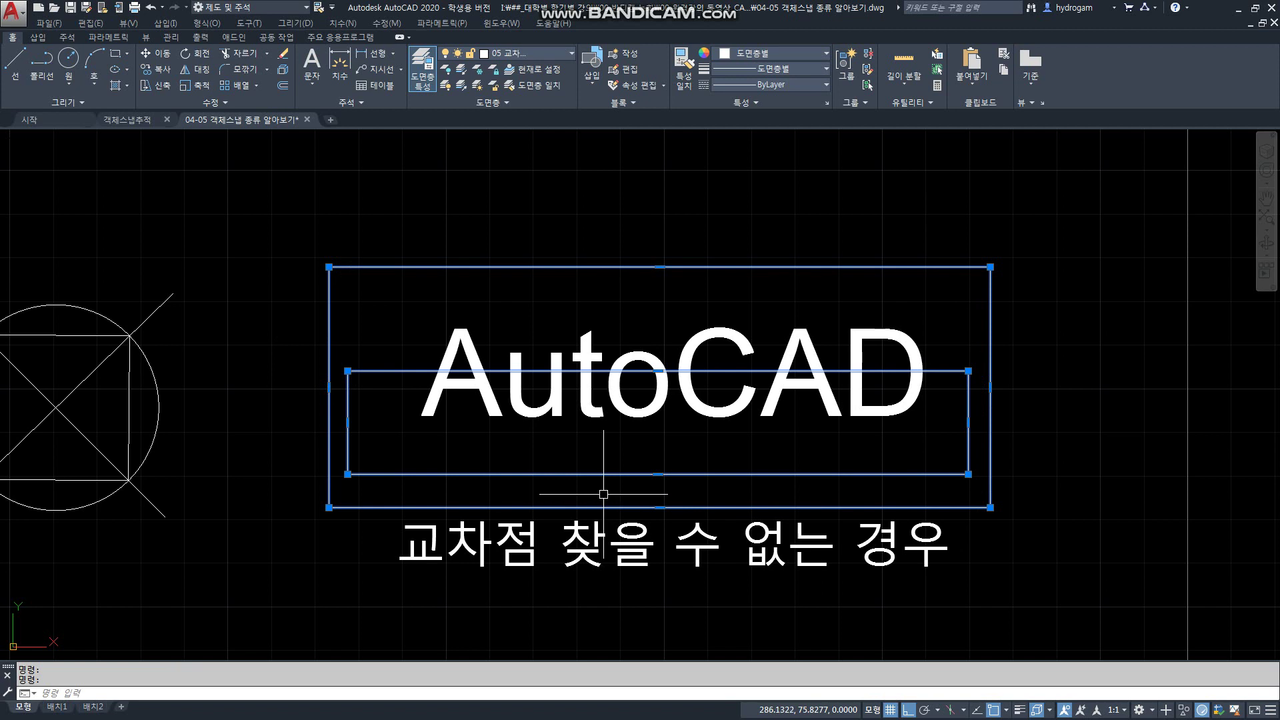
{"action": "key", "text": "Escape"}
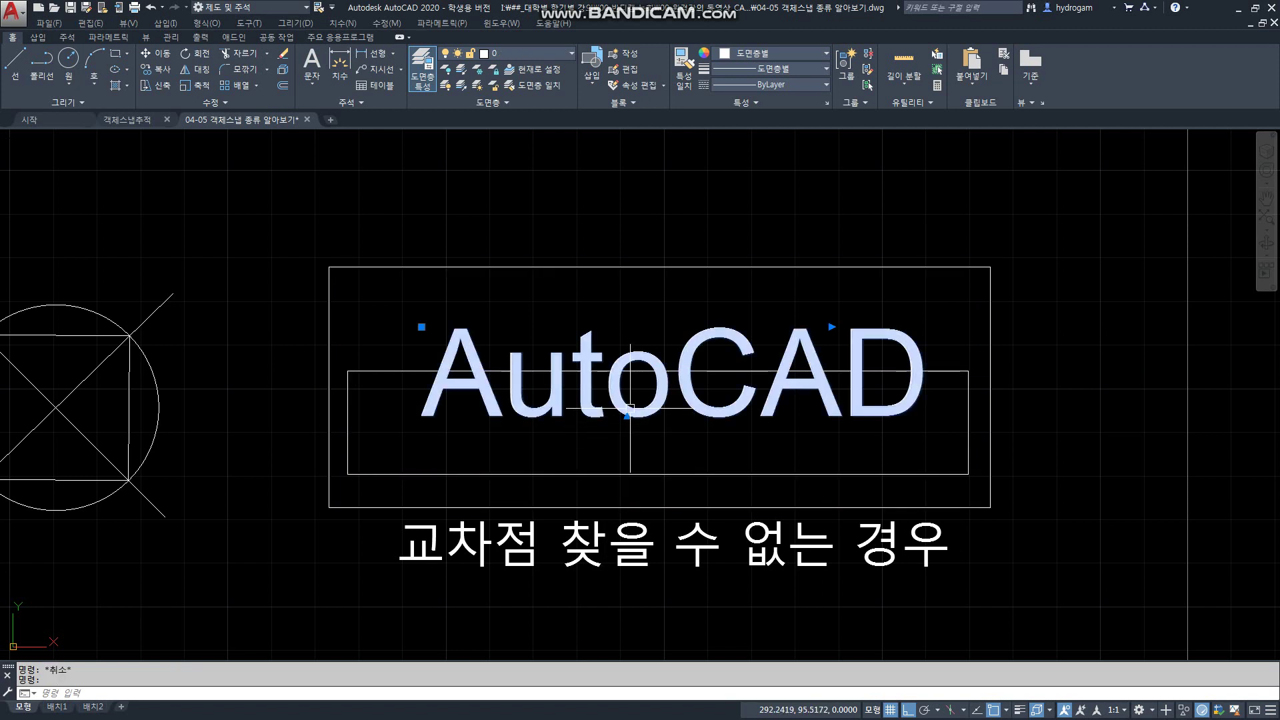
{"action": "left_click", "coordinate": [426, 338]}
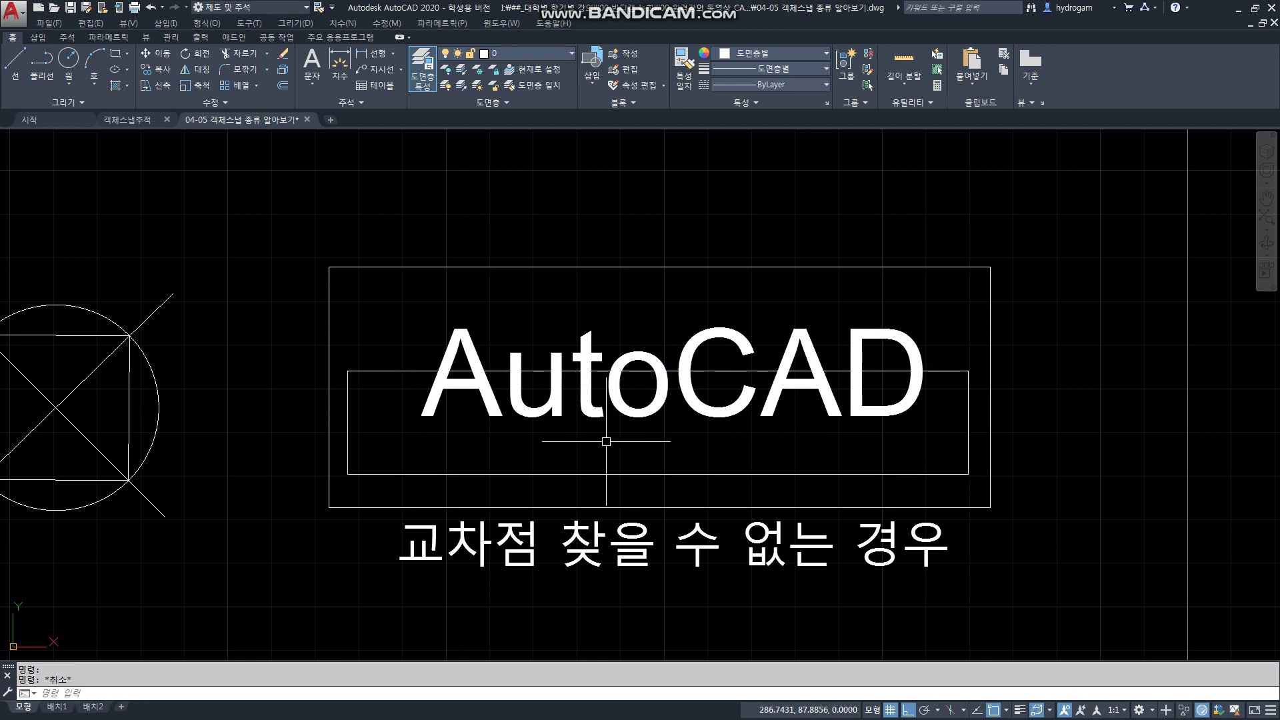
{"action": "key", "text": "Escape"}
- Check with the Line command and by selecting the text whether snap points exist where the AutoCAD lettering crosses the inner rectangle
{"action": "type", "text": "l"}
{"action": "key", "text": "Return"}
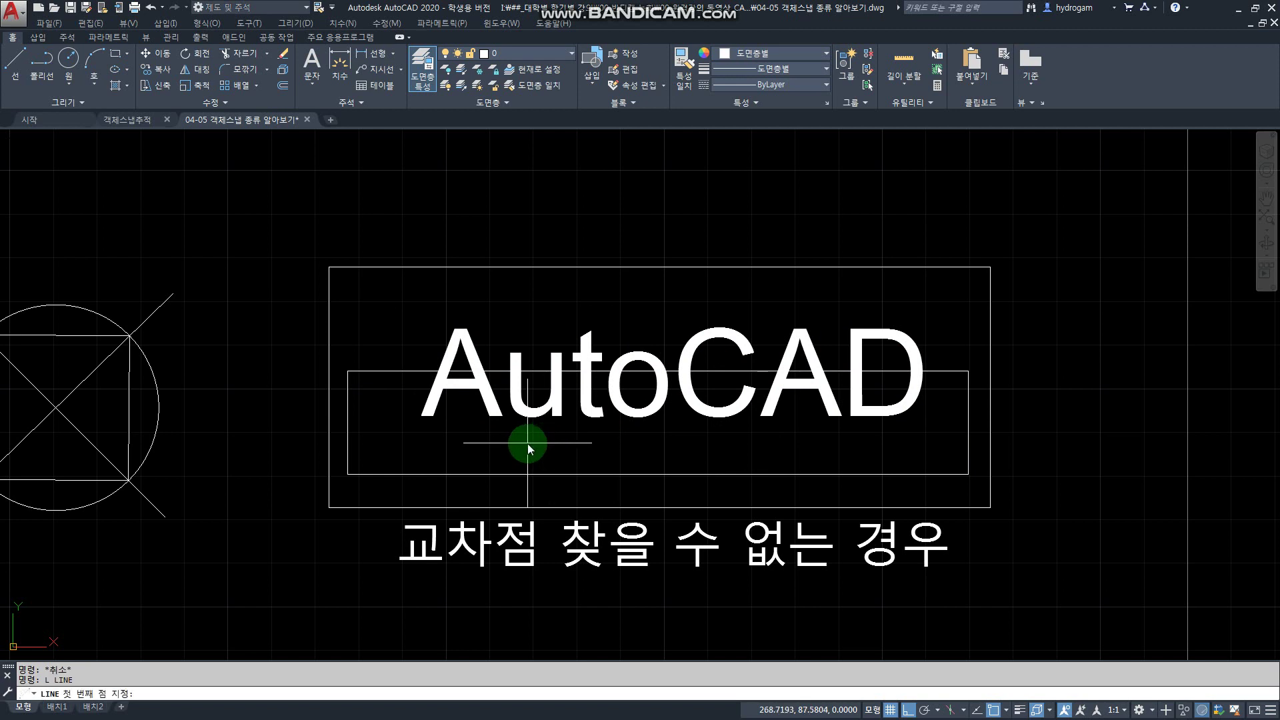
{"action": "key", "text": "Escape"}
{"action": "left_click", "coordinate": [438, 372]}
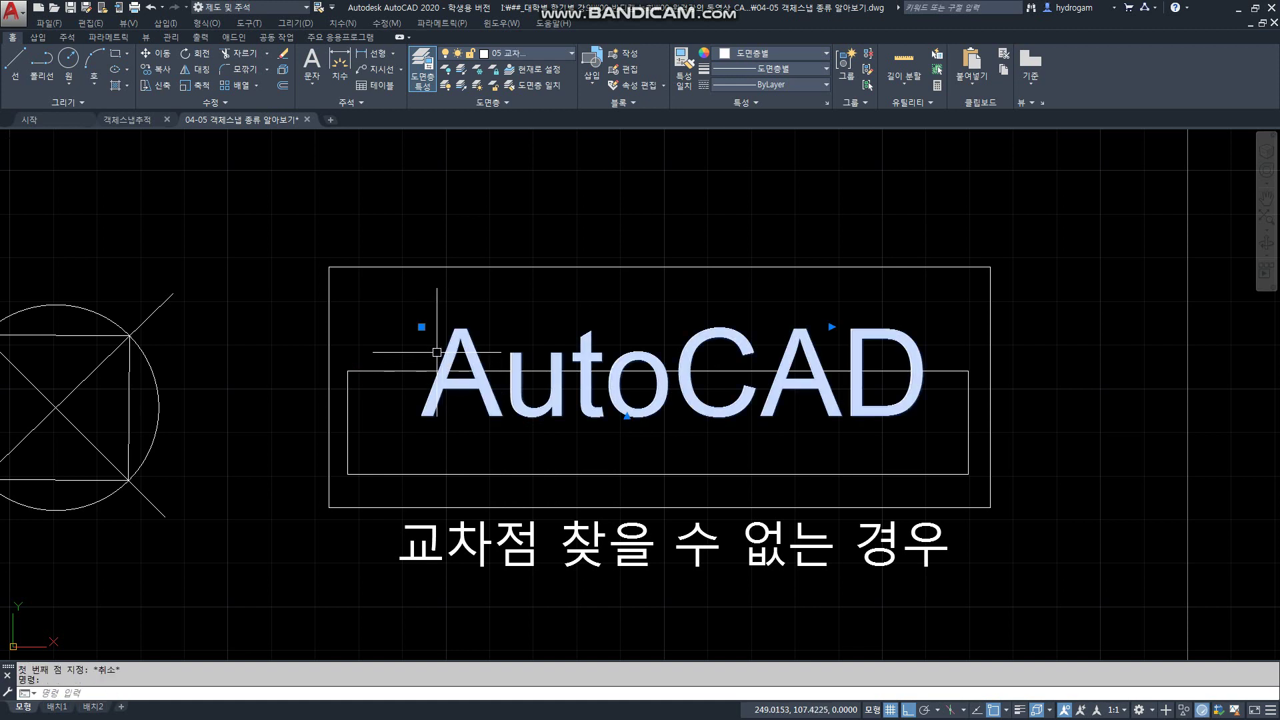
{"action": "key", "text": "Escape"}
{"action": "type", "text": "l"}
{"action": "key", "text": "Return"}
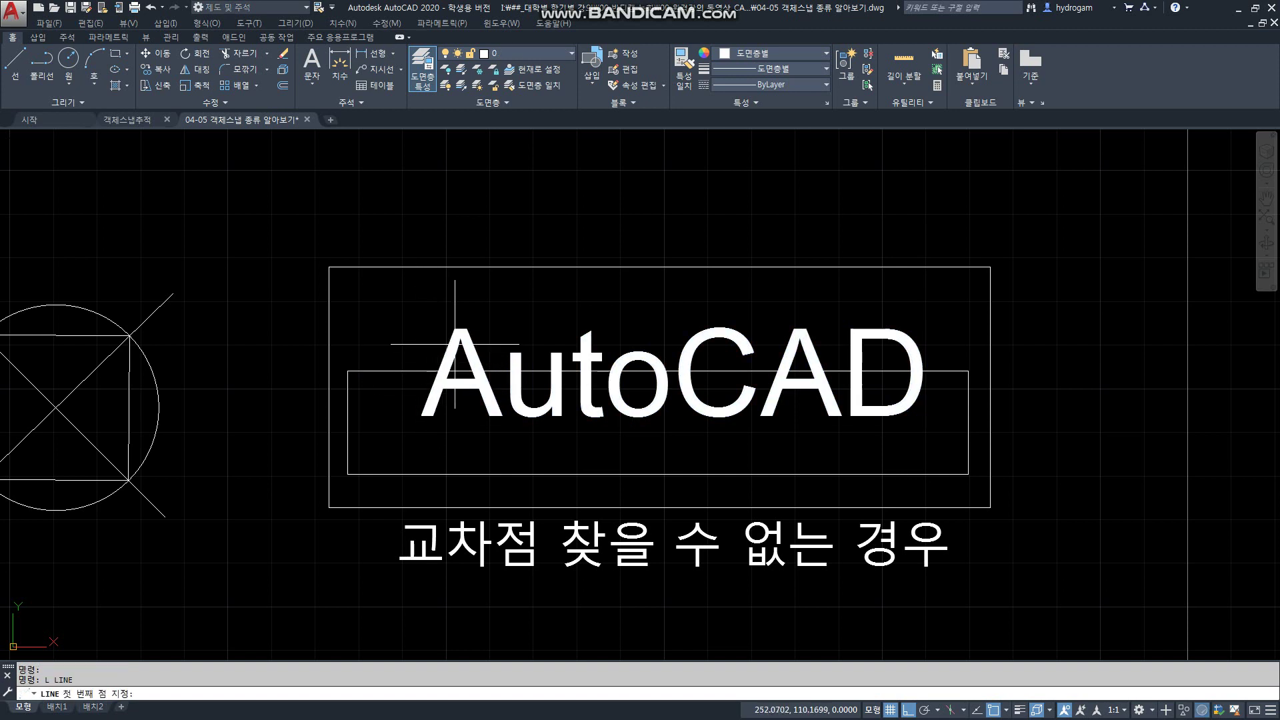
{"action": "key", "text": "Escape"}
{"action": "left_click", "coordinate": [431, 401]}
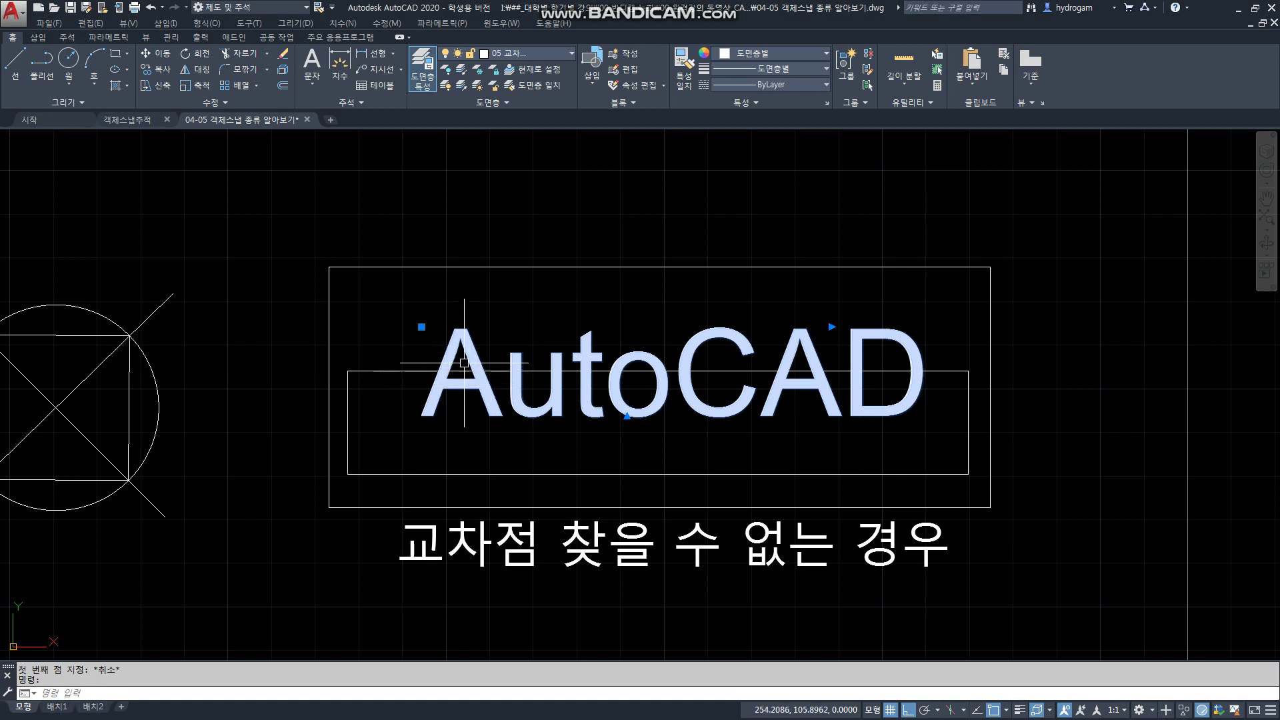
{"action": "key", "text": "Escape"}
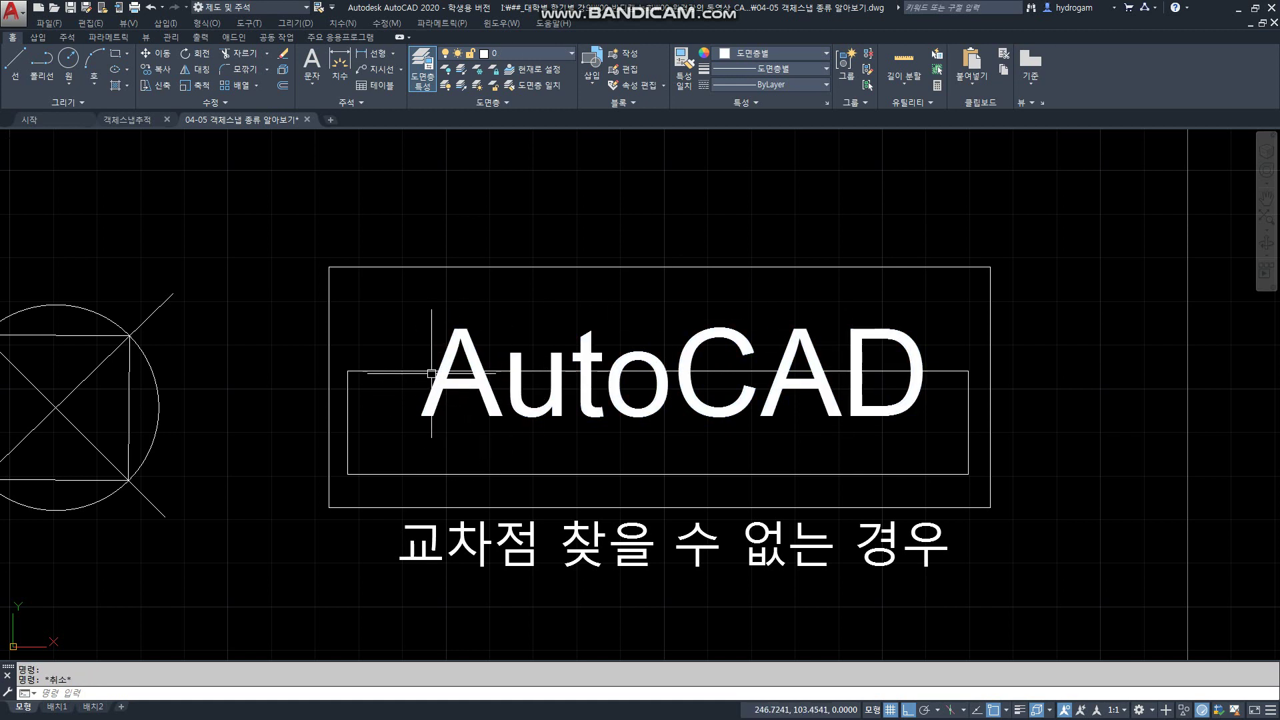
{"action": "key", "text": "Escape"}
{"action": "left_click", "coordinate": [421, 416]}
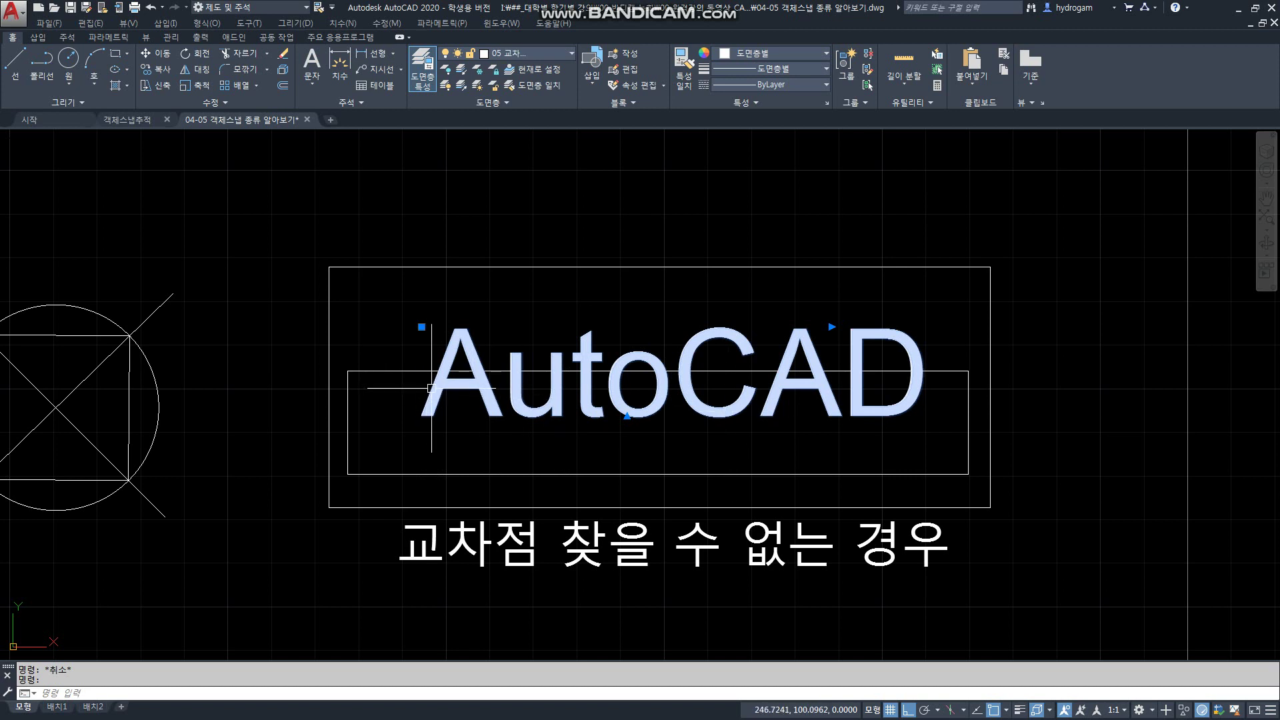
{"action": "key", "text": "Escape"}
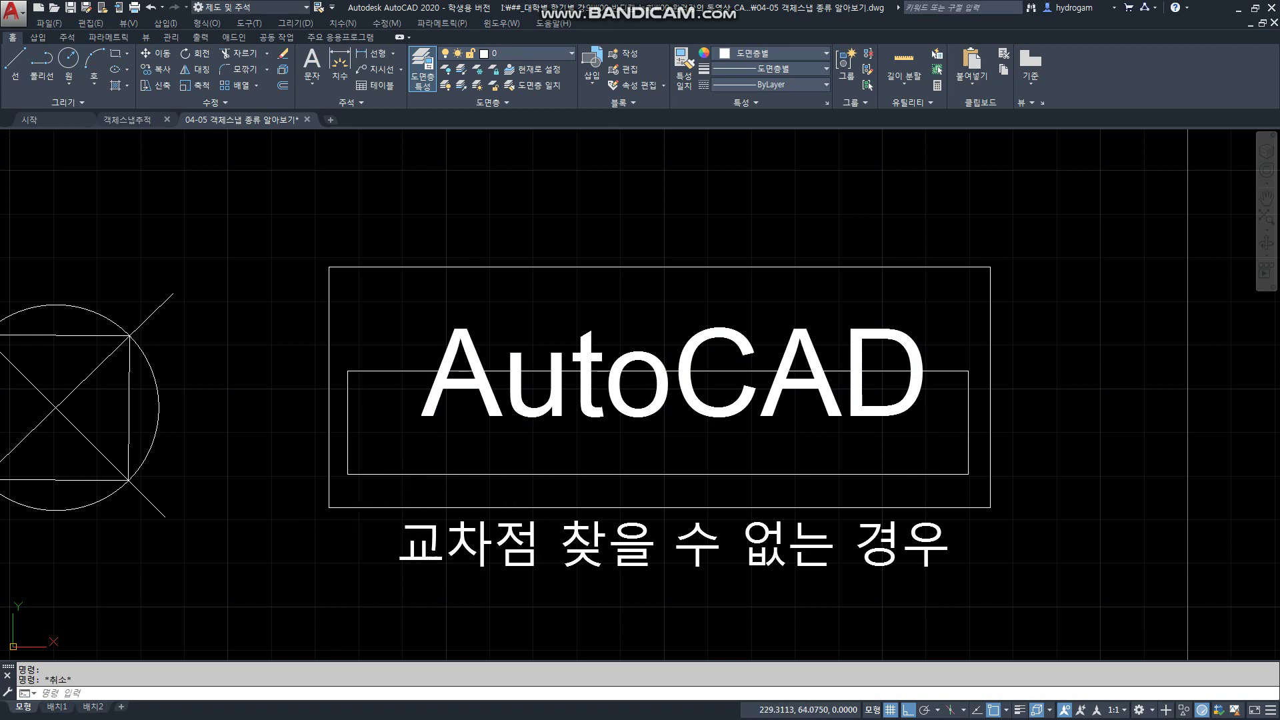
- Draw a small upright rectangle in the empty area below the 07 연장선 instructions, to the left of the existing square
{"action": "middle_click", "coordinate": [356, 545]}
{"action": "middle_click", "coordinate": [356, 545]}
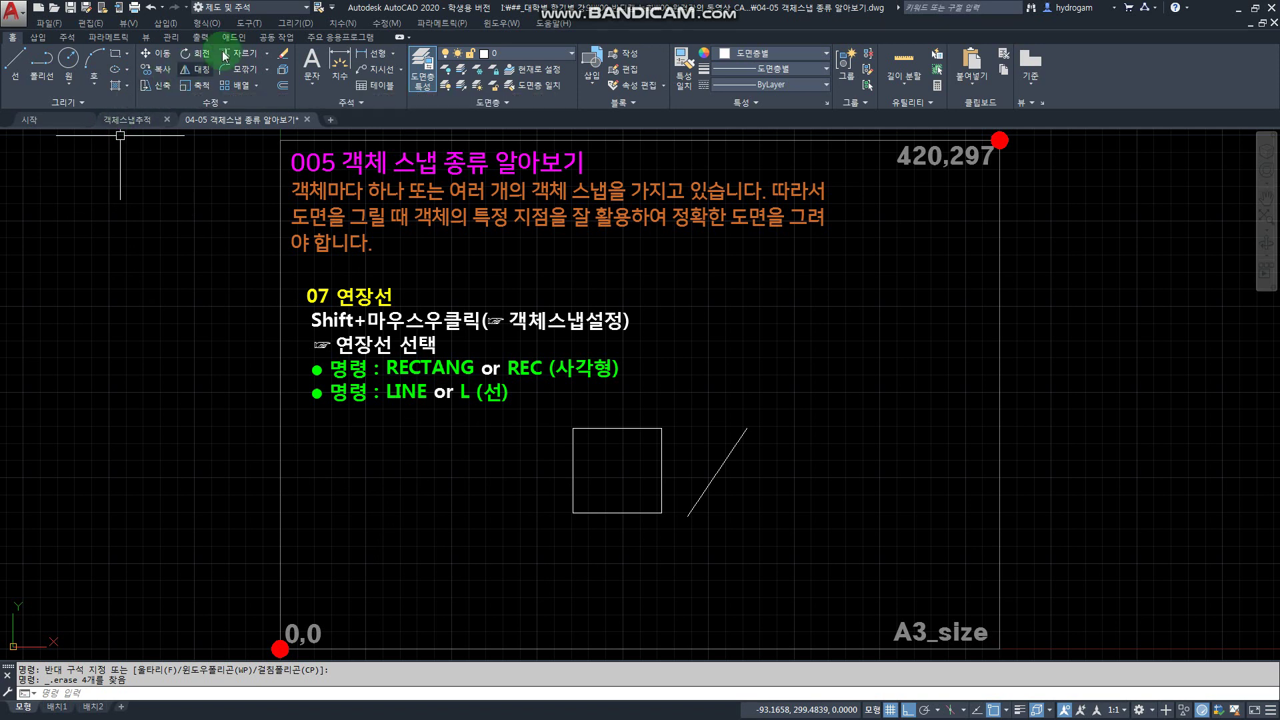
{"action": "left_click", "coordinate": [293, 23]}
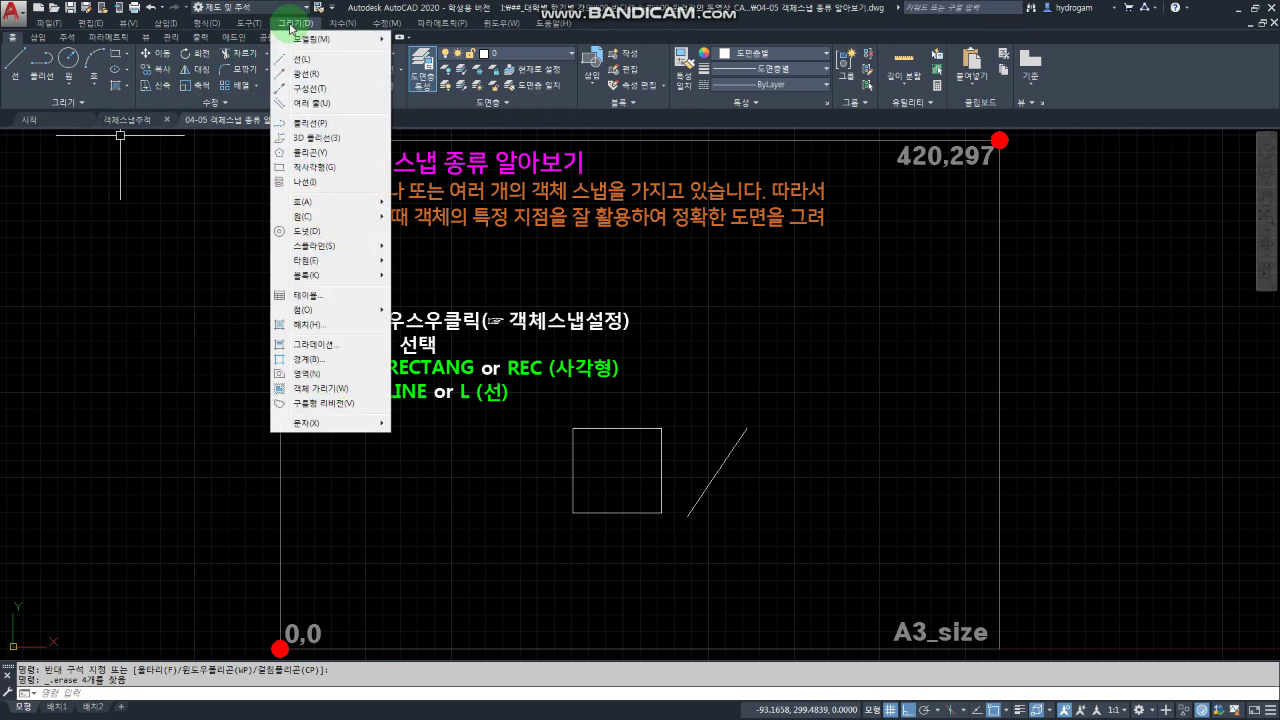
{"action": "left_click", "coordinate": [324, 168]}
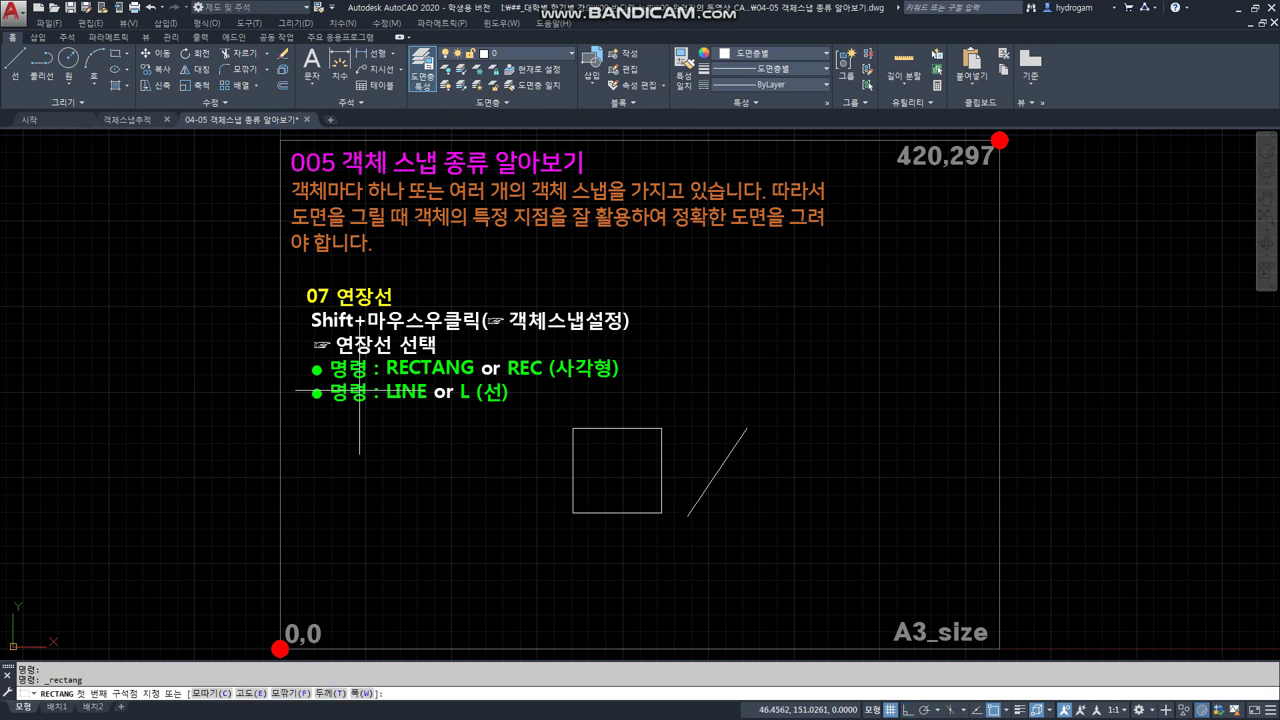
{"action": "left_click", "coordinate": [352, 533]}
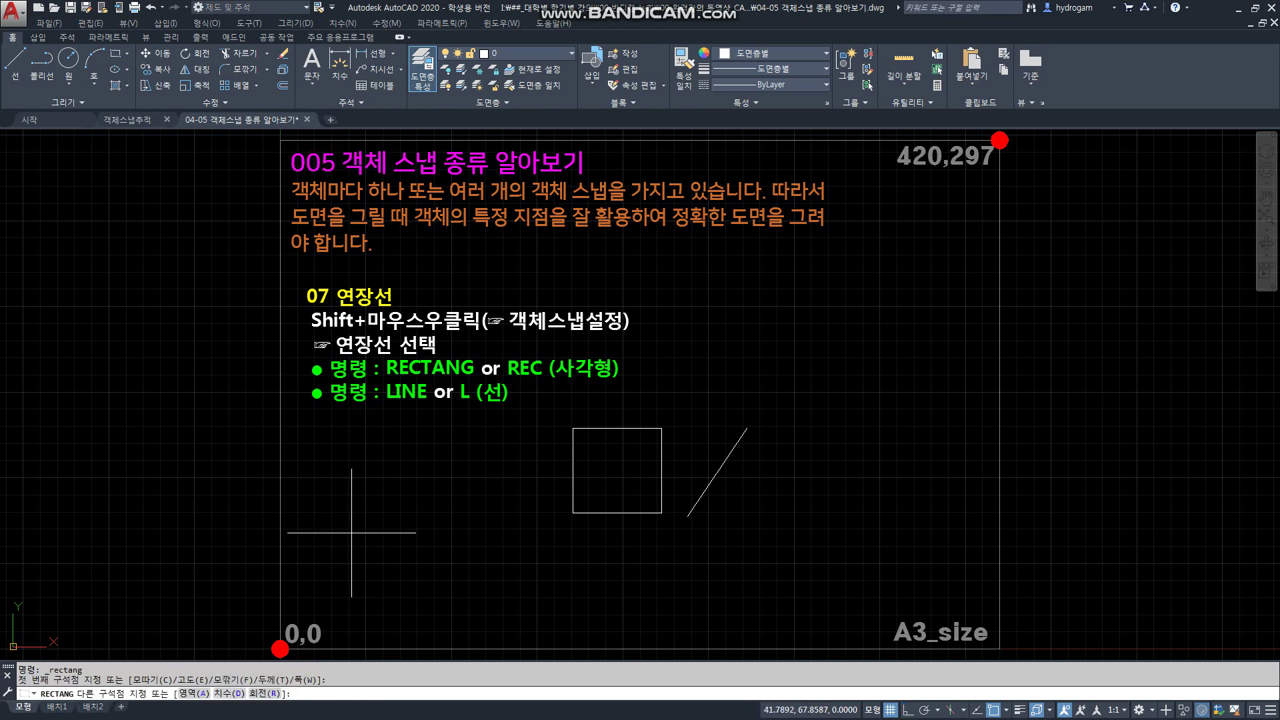
{"action": "left_click", "coordinate": [411, 464]}
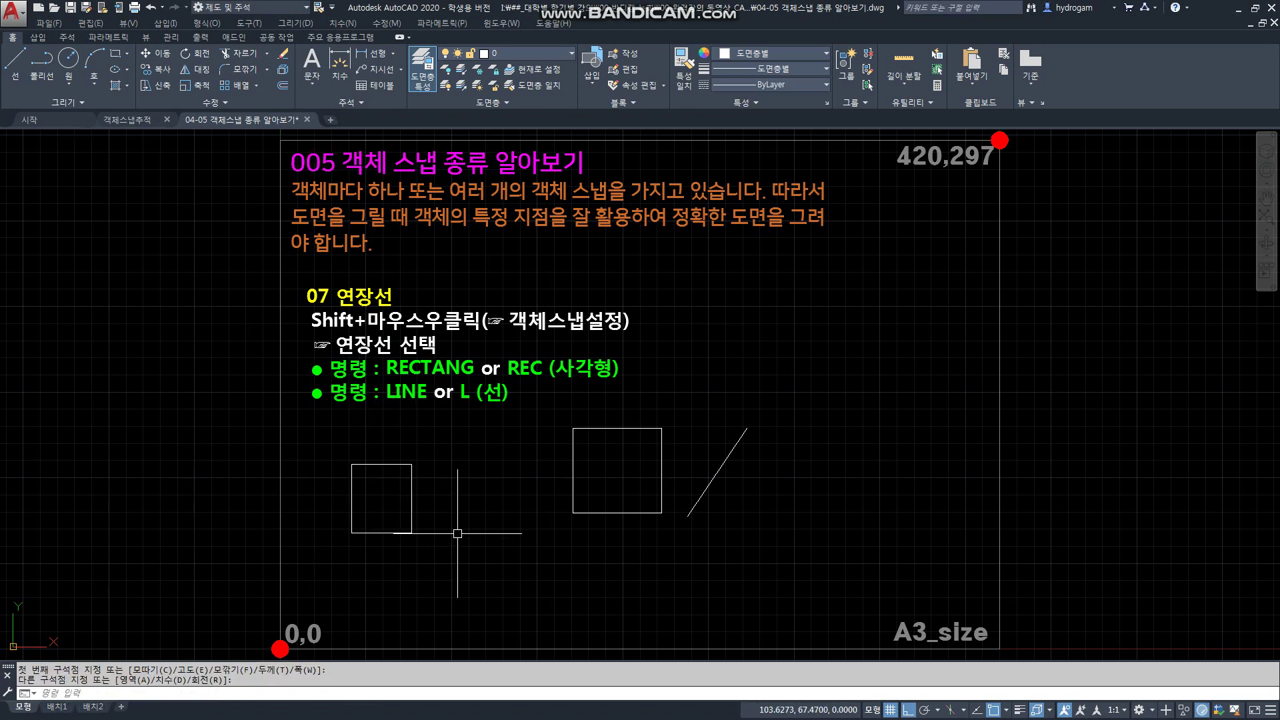
- Draw a slanted line rising to the right beside the new small rectangle, with Ortho mode off
{"action": "type", "text": "l"}
{"action": "key", "text": "Return"}
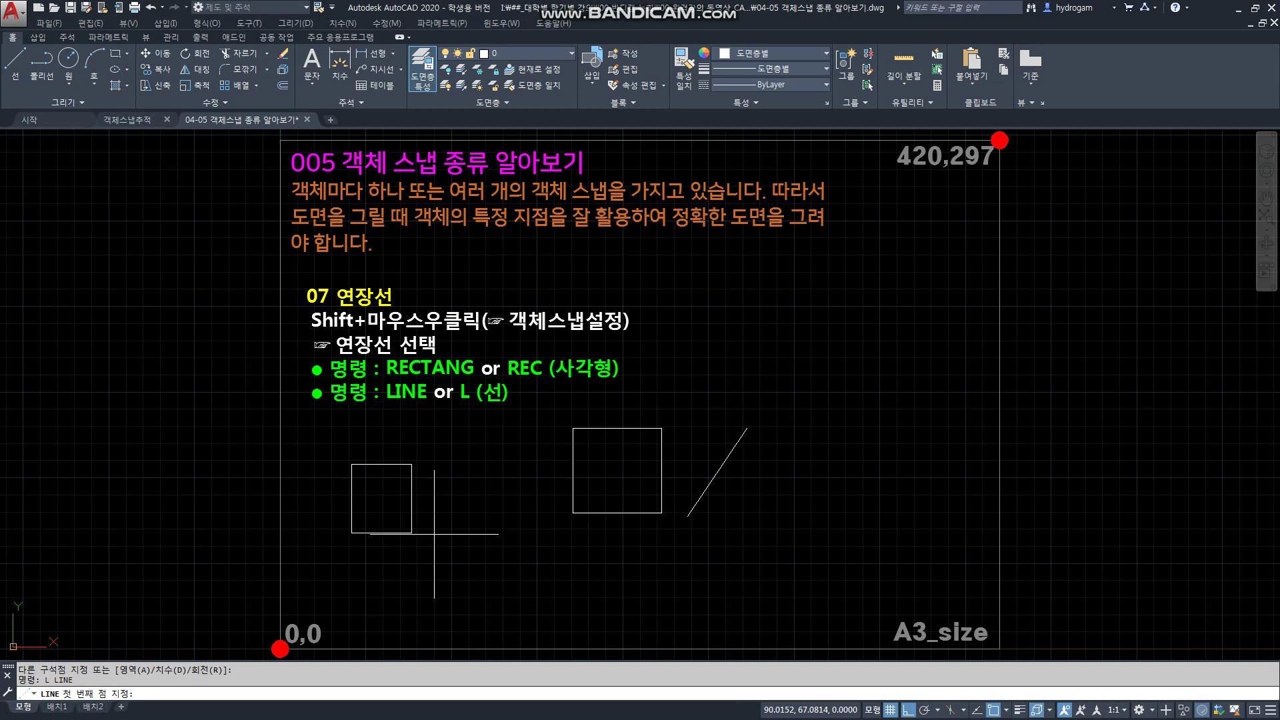
{"action": "left_click", "coordinate": [434, 534]}
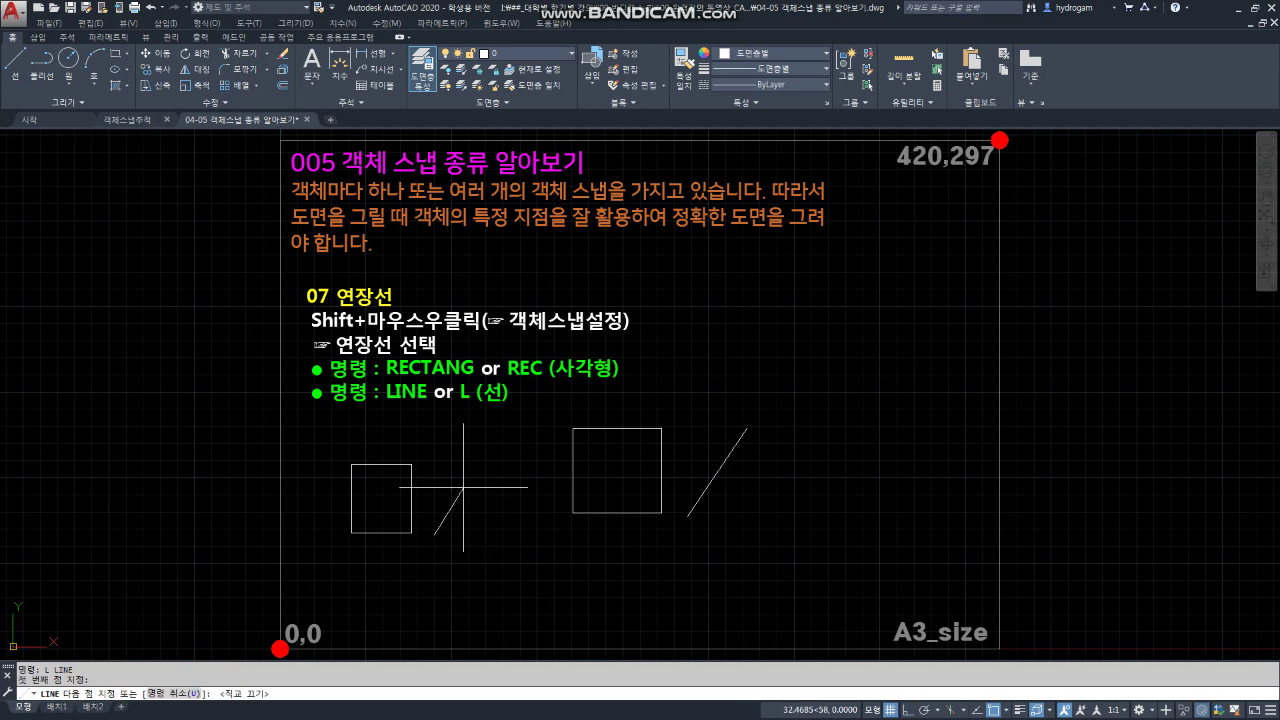
{"action": "key", "text": "F8"}
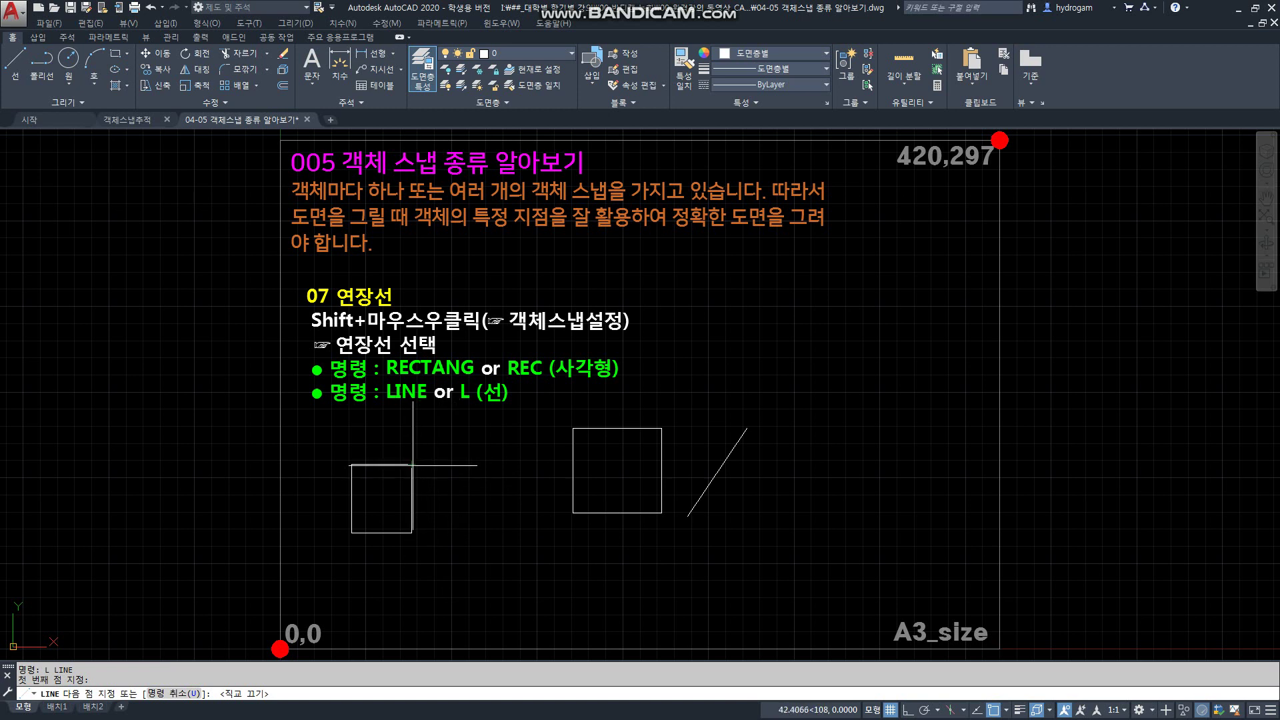
{"action": "left_click", "coordinate": [473, 463]}
{"action": "key", "text": "Return"}
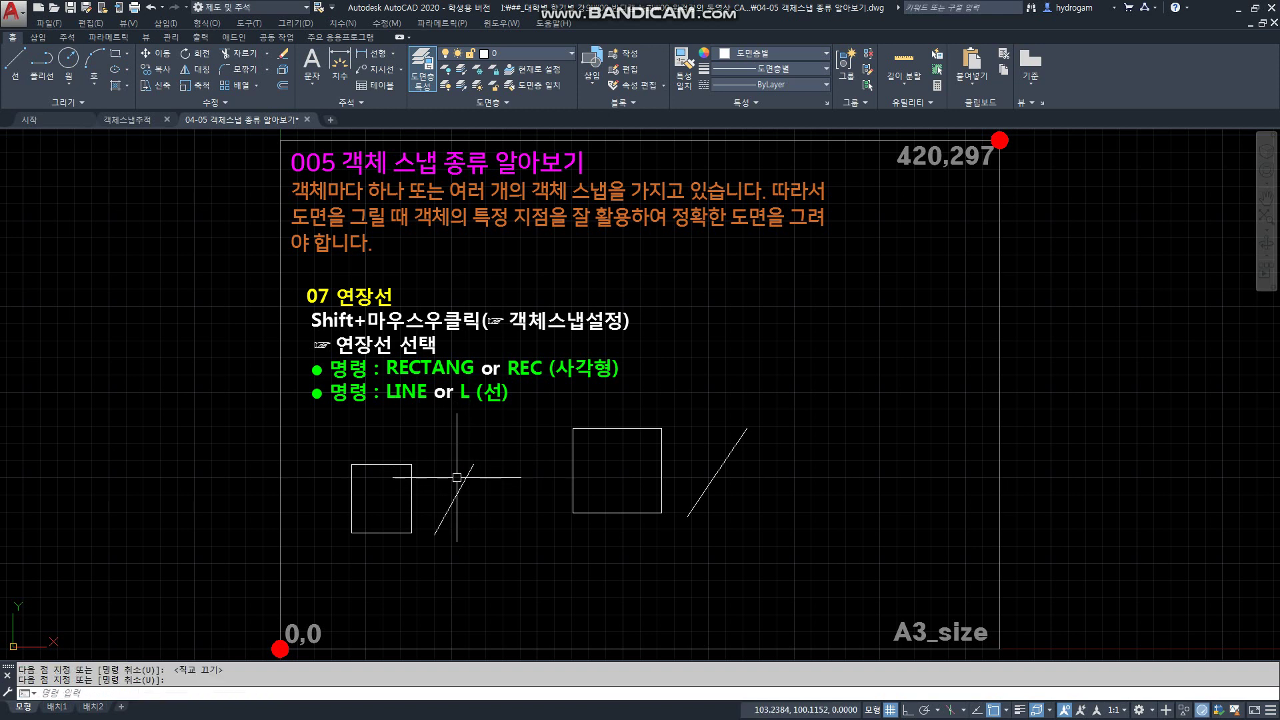
{"action": "left_click", "coordinate": [457, 477]}
{"action": "key", "text": "Escape"}
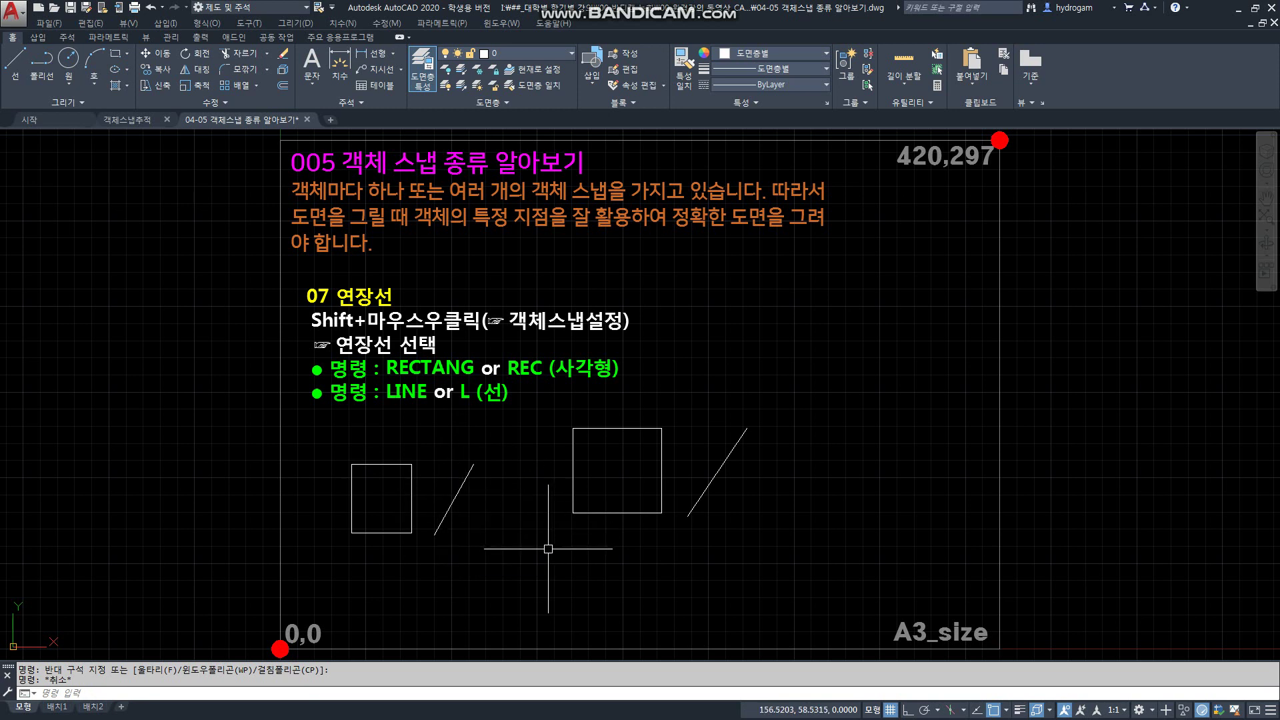
- Open the object snap settings, check that the Extension (연장선) mode is enabled, and accept the settings
{"action": "right_click", "coordinate": [519, 504], "text": "shift"}
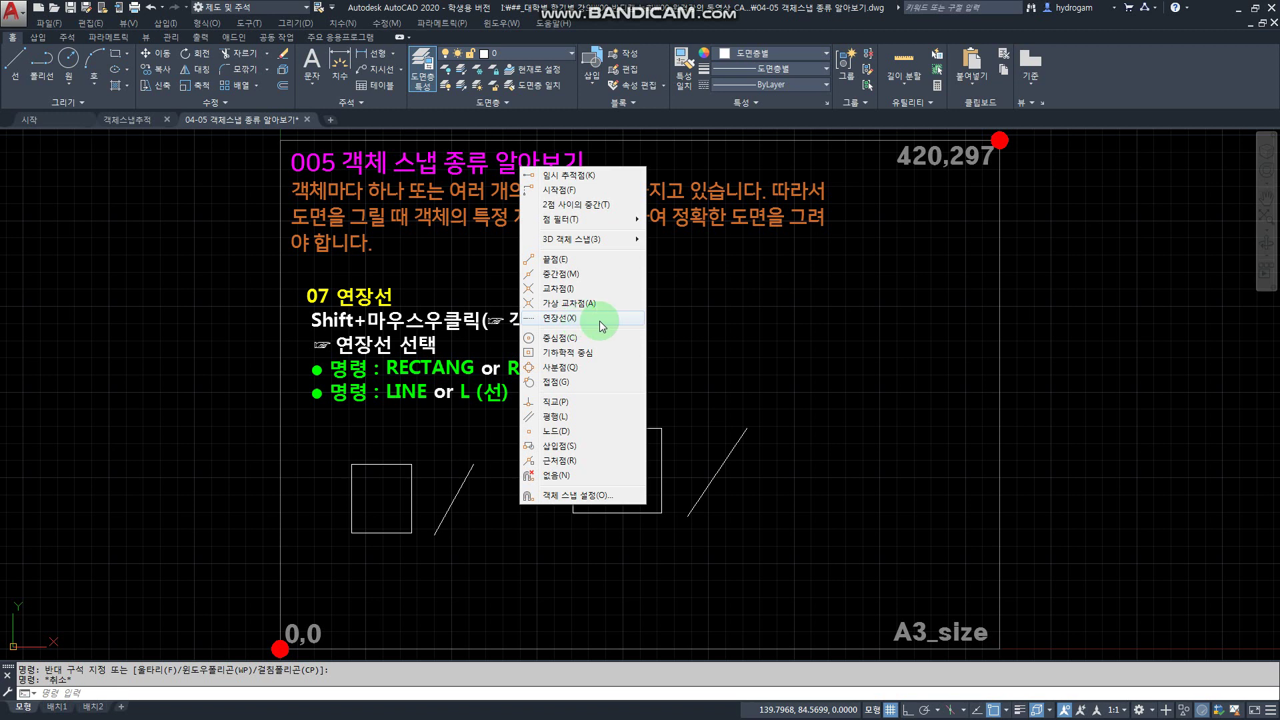
{"action": "left_click", "coordinate": [729, 403]}
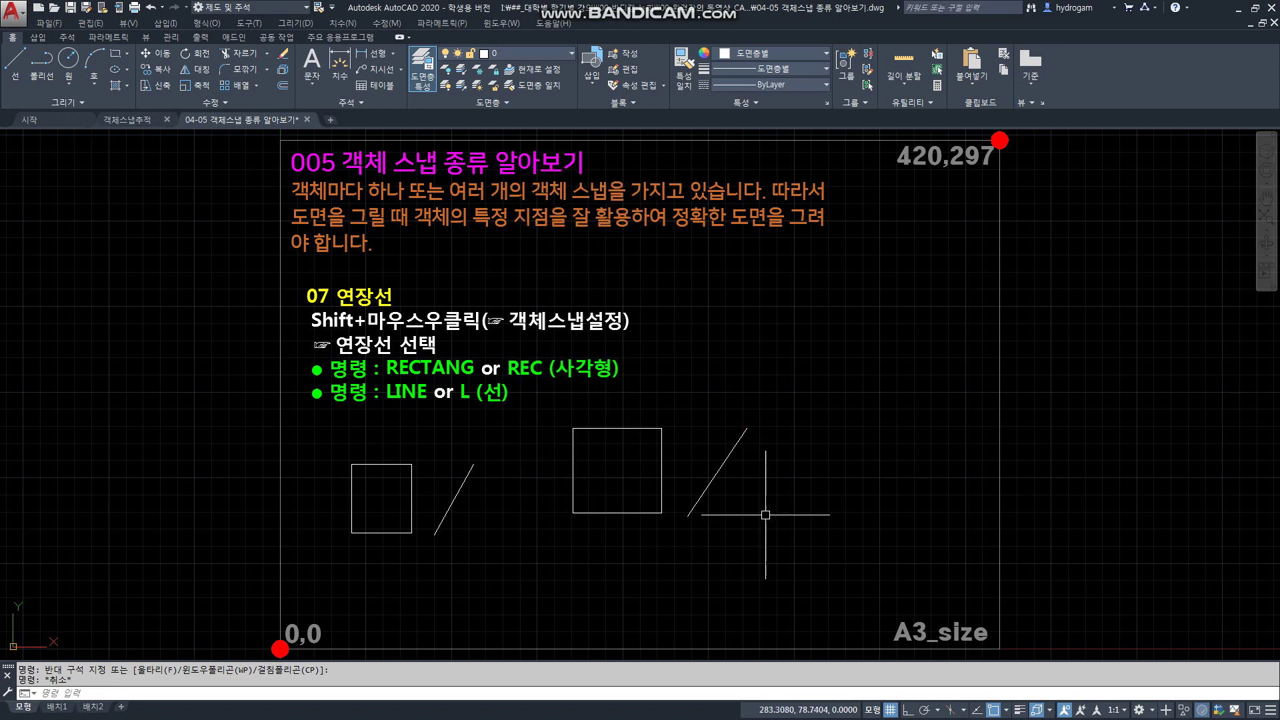
{"action": "right_click", "coordinate": [766, 380], "text": "shift"}
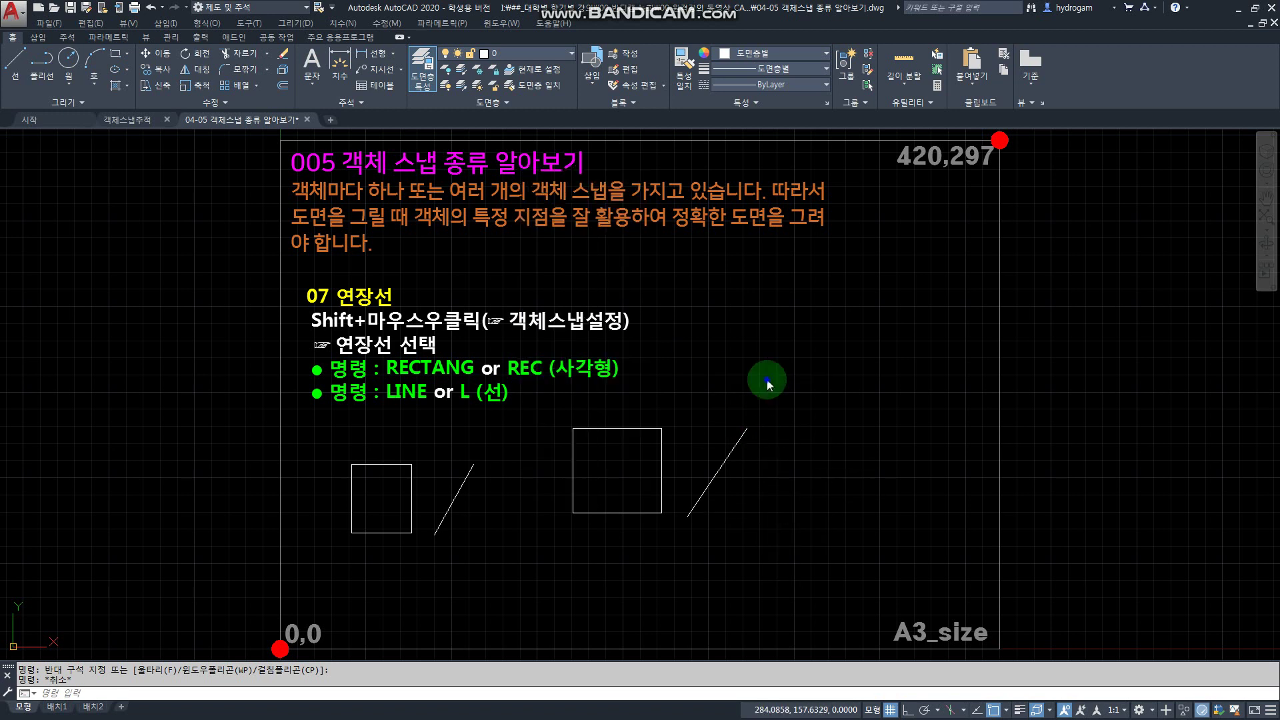
{"action": "left_click", "coordinate": [827, 708]}
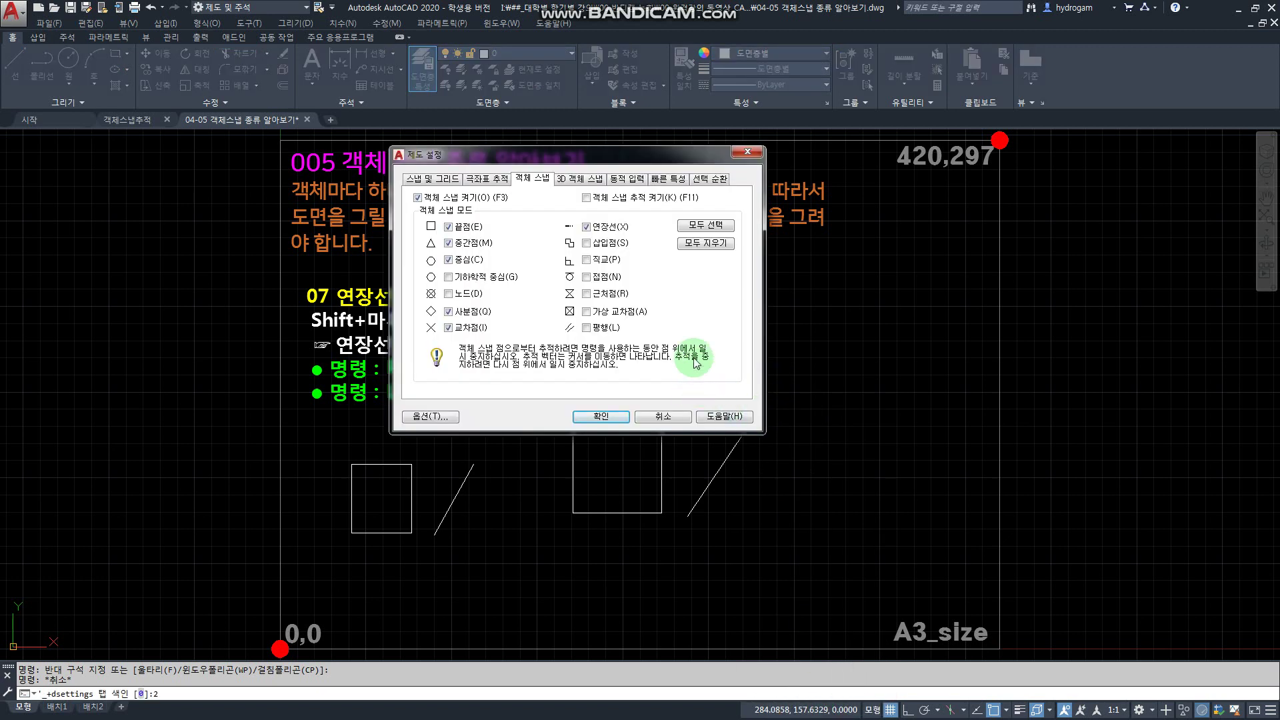
{"action": "left_click", "coordinate": [587, 228]}
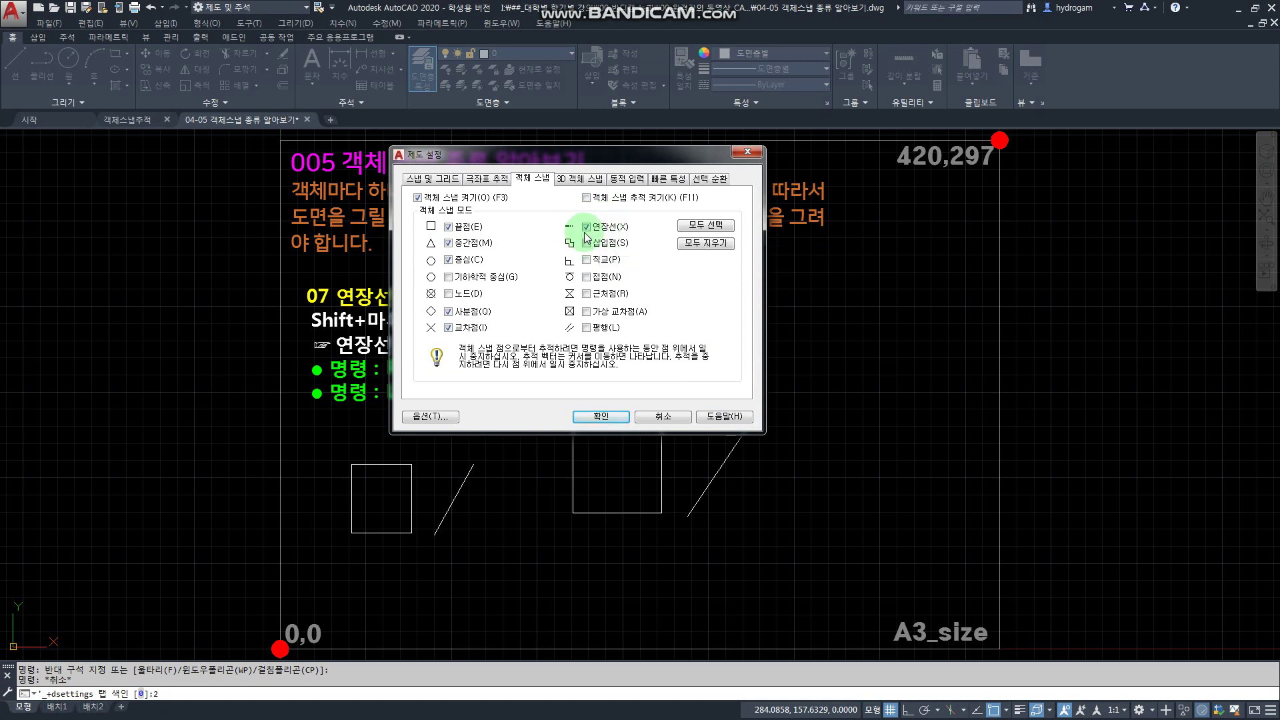
{"action": "left_click", "coordinate": [601, 416]}
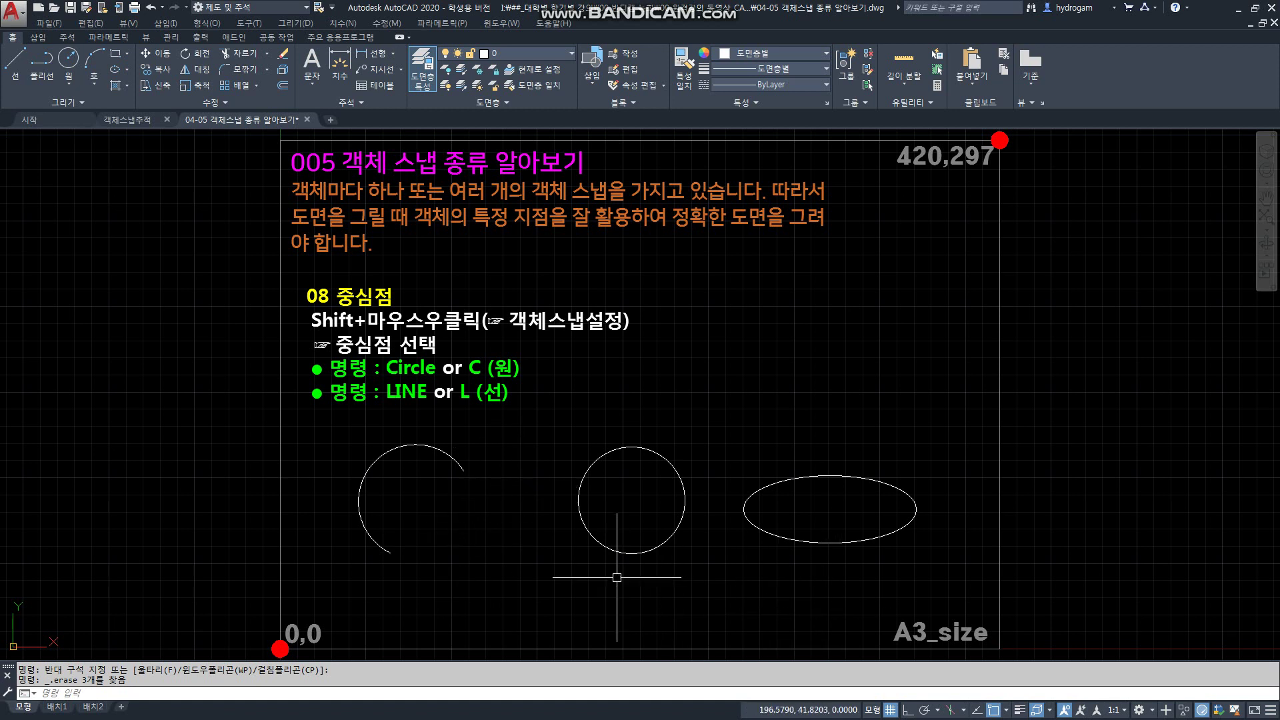
- Draw a circle by centre and radius in the empty area above the ellipse
{"action": "left_click", "coordinate": [613, 556]}
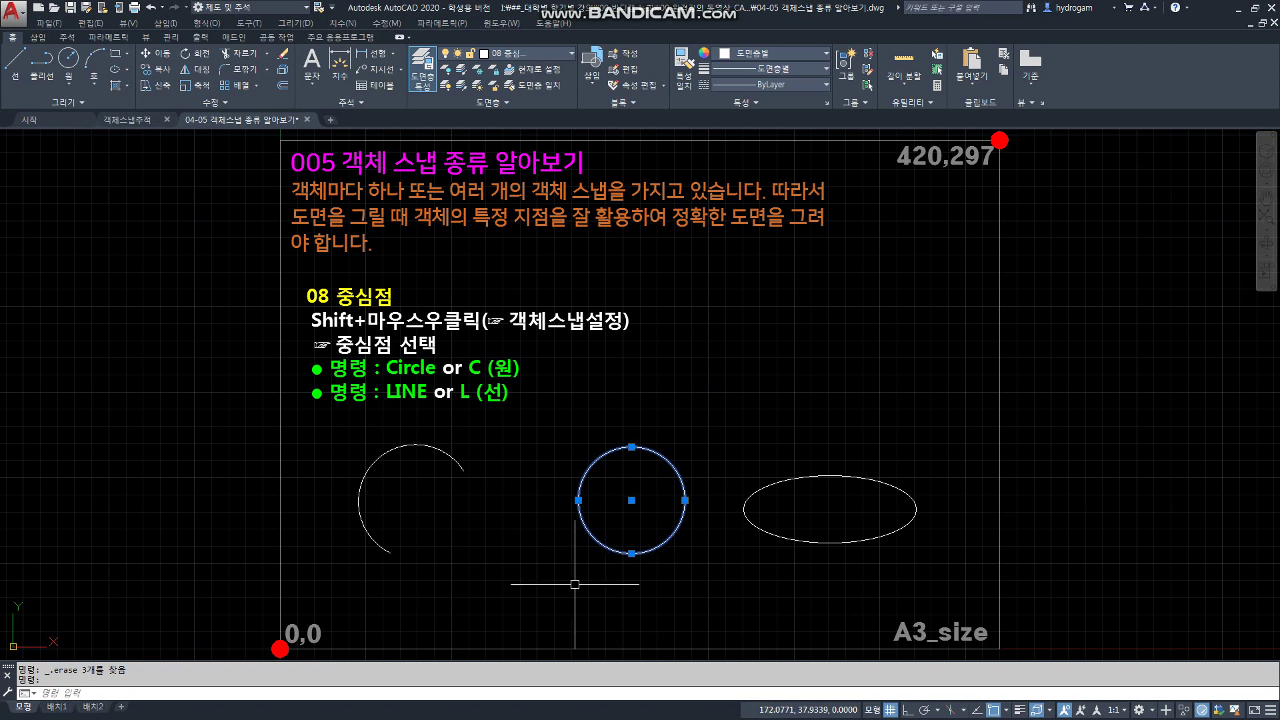
{"action": "key", "text": "Escape"}
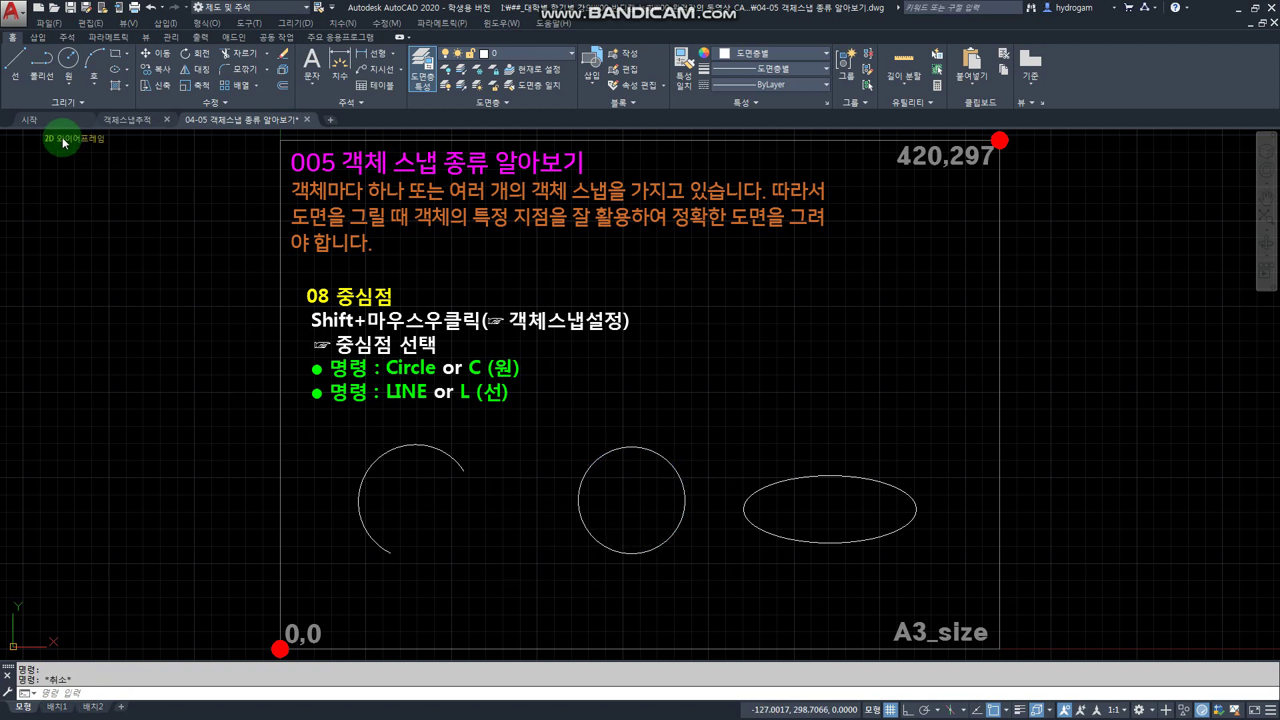
{"action": "left_click", "coordinate": [295, 23]}
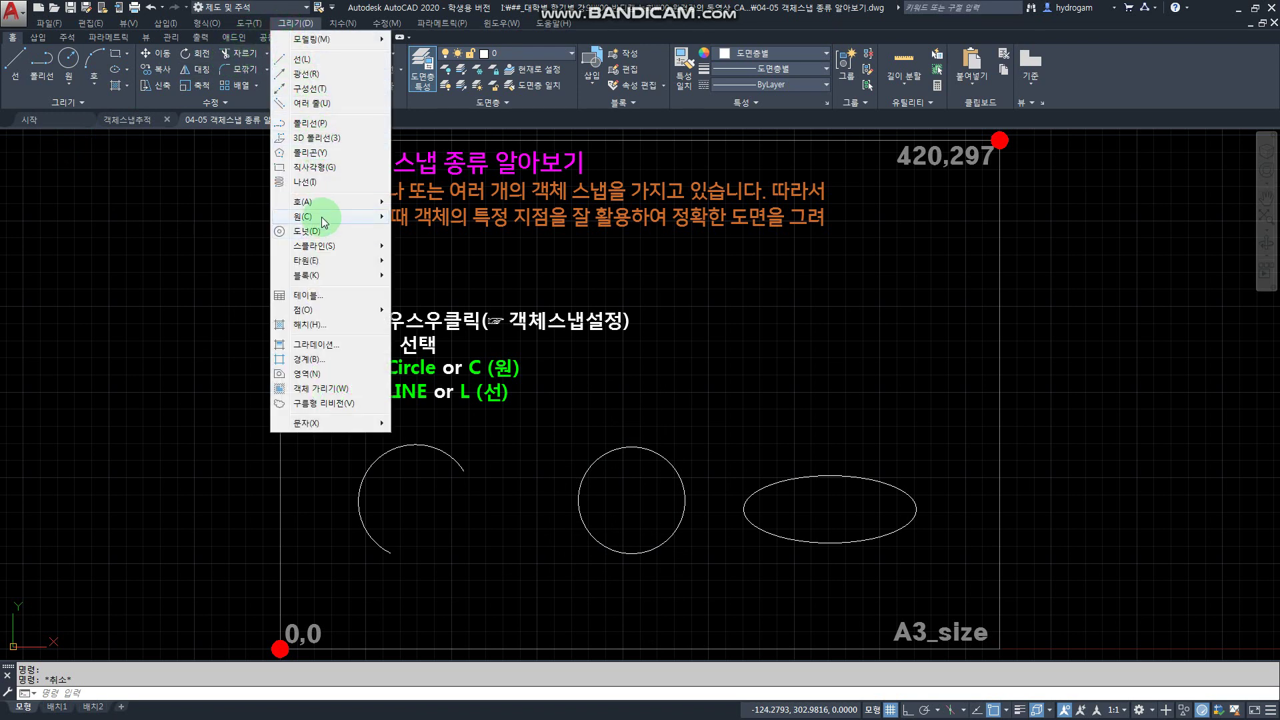
{"action": "mouse_move", "coordinate": [324, 221]}
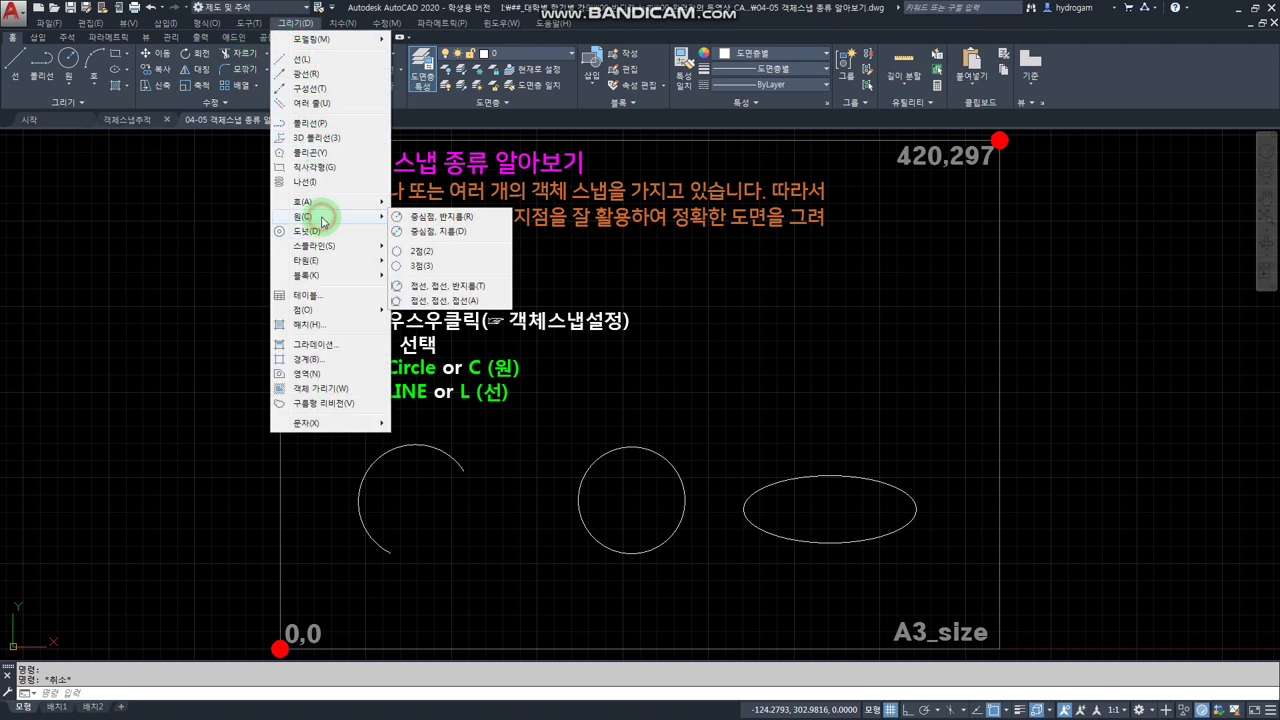
{"action": "left_click", "coordinate": [440, 217]}
{"action": "left_click", "coordinate": [770, 355]}
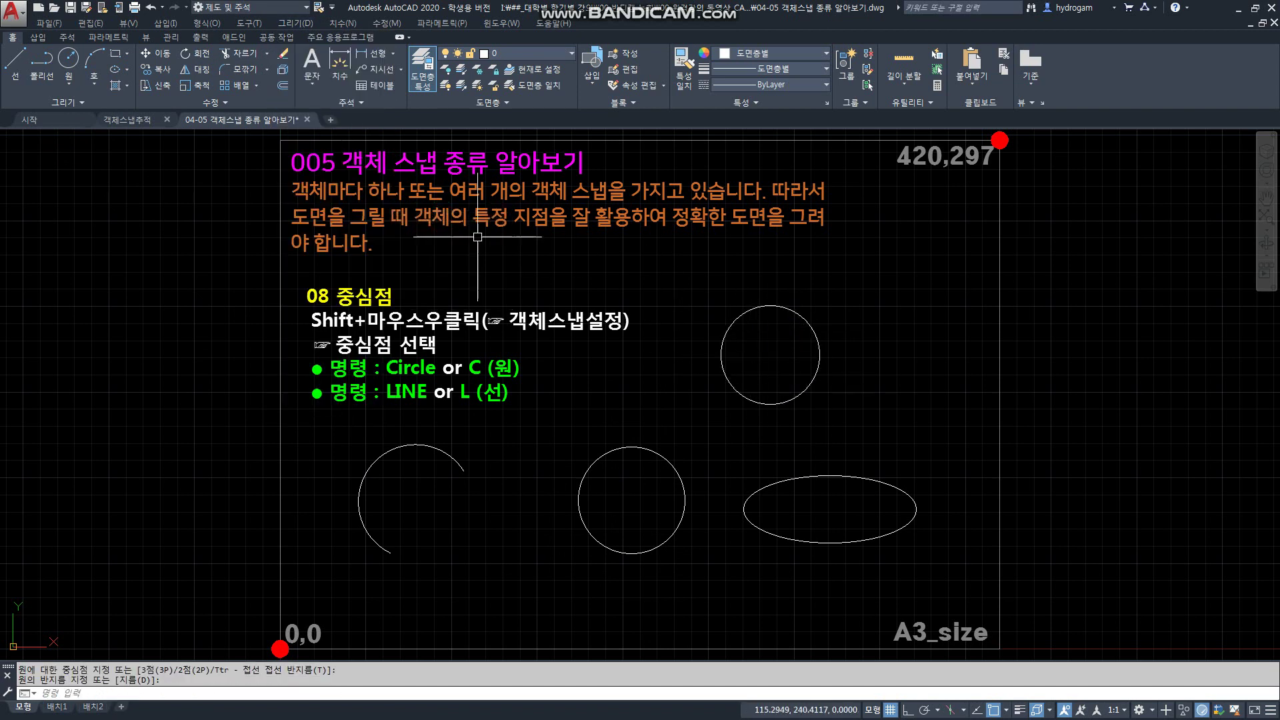
{"action": "left_click", "coordinate": [294, 23]}
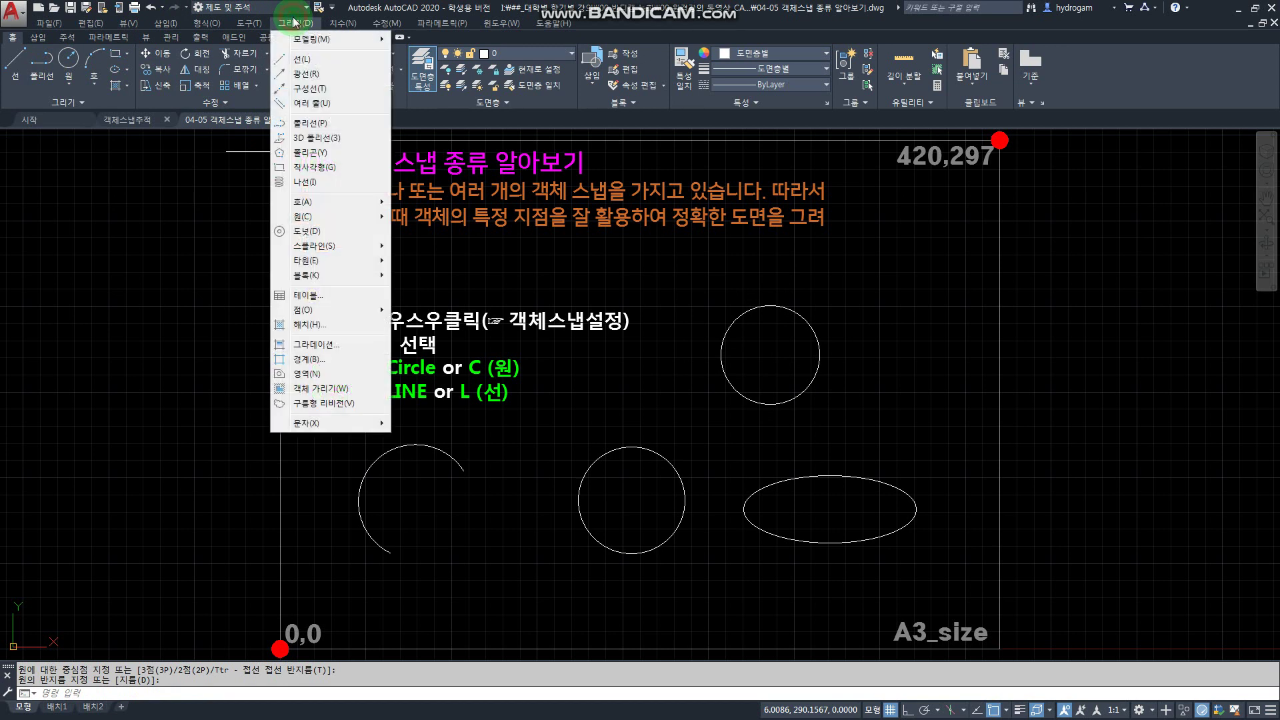
{"action": "left_click", "coordinate": [304, 60]}
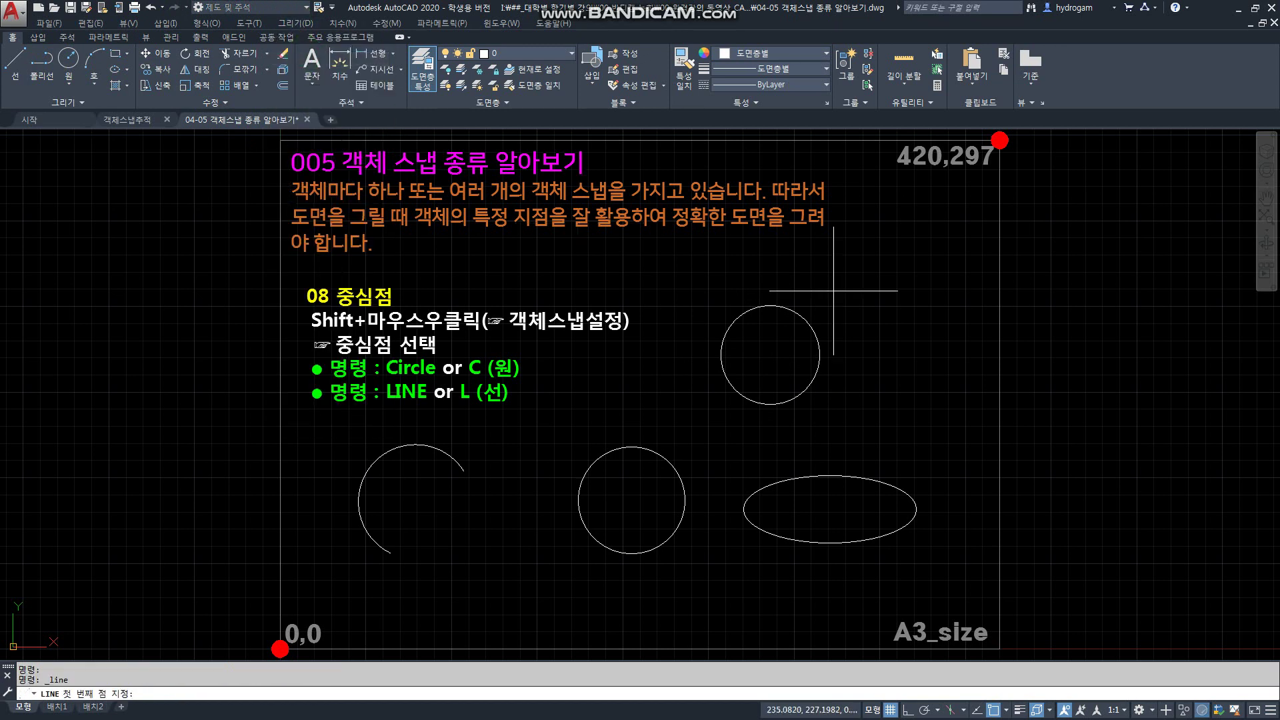
{"action": "left_click", "coordinate": [901, 381]}
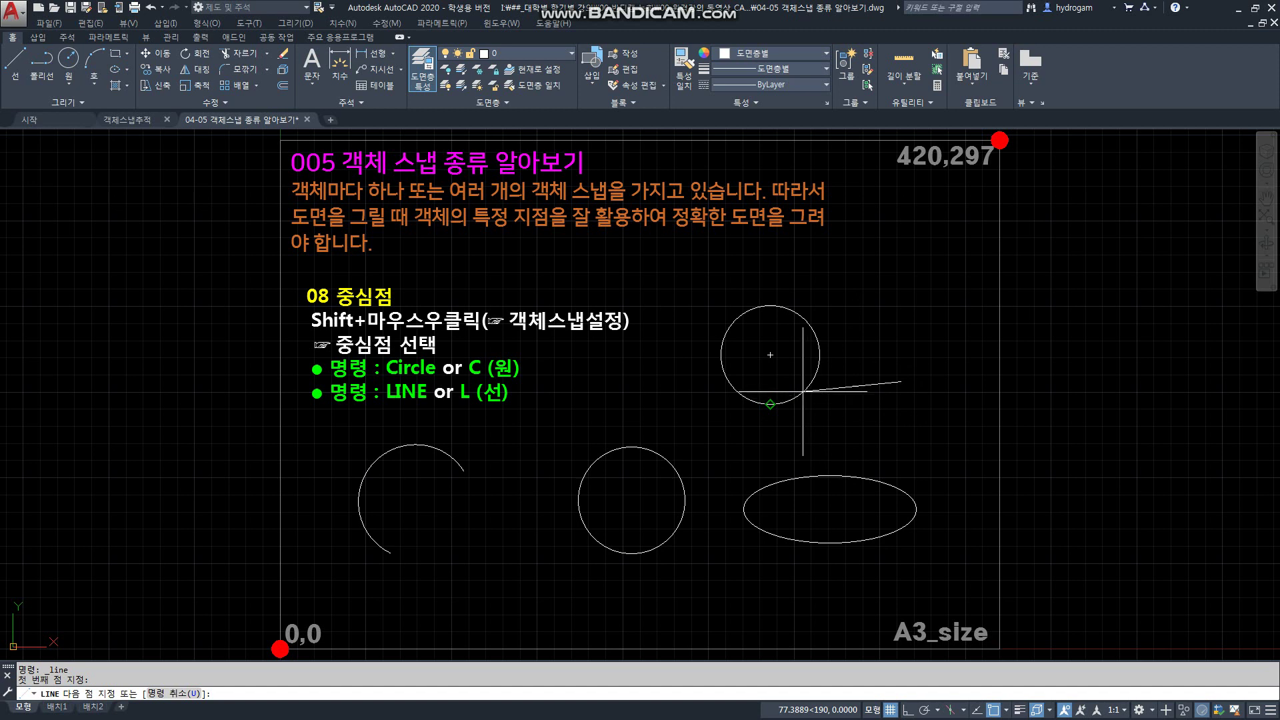
{"action": "key", "text": "Escape"}
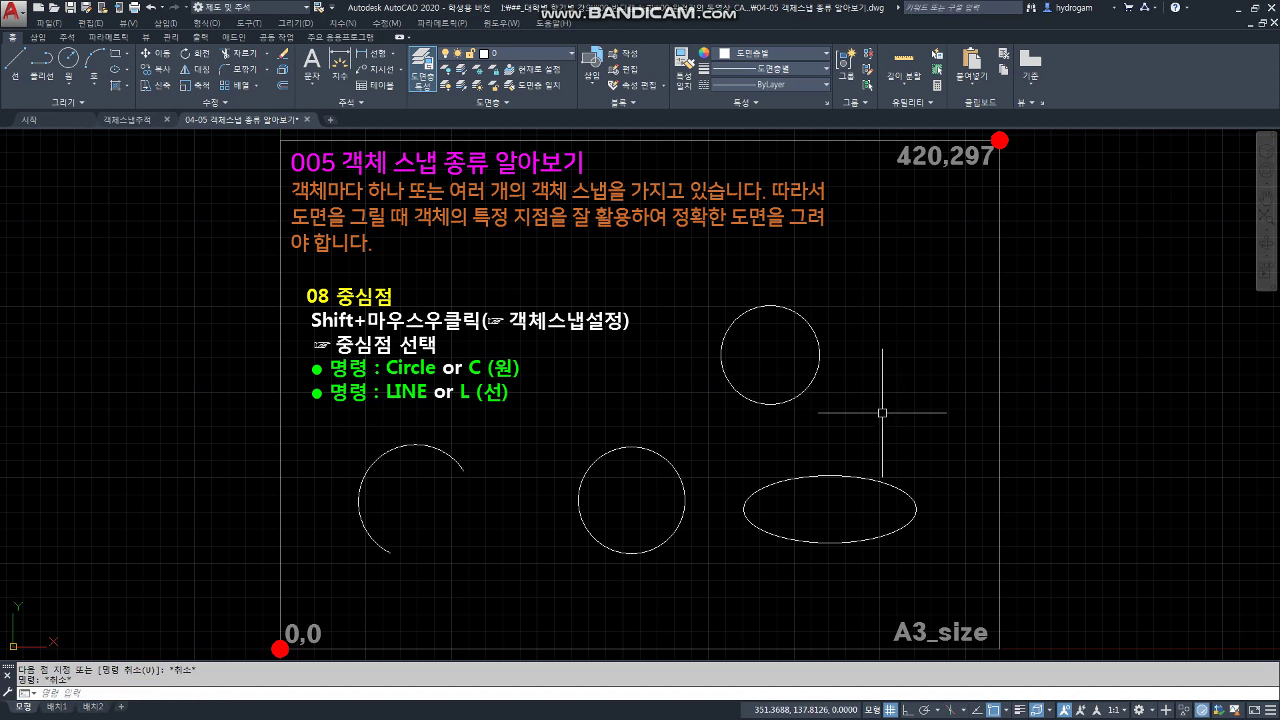
- Draw a line from a point outside the lower right of the upper circle to that circle's centre
{"action": "type", "text": "l"}
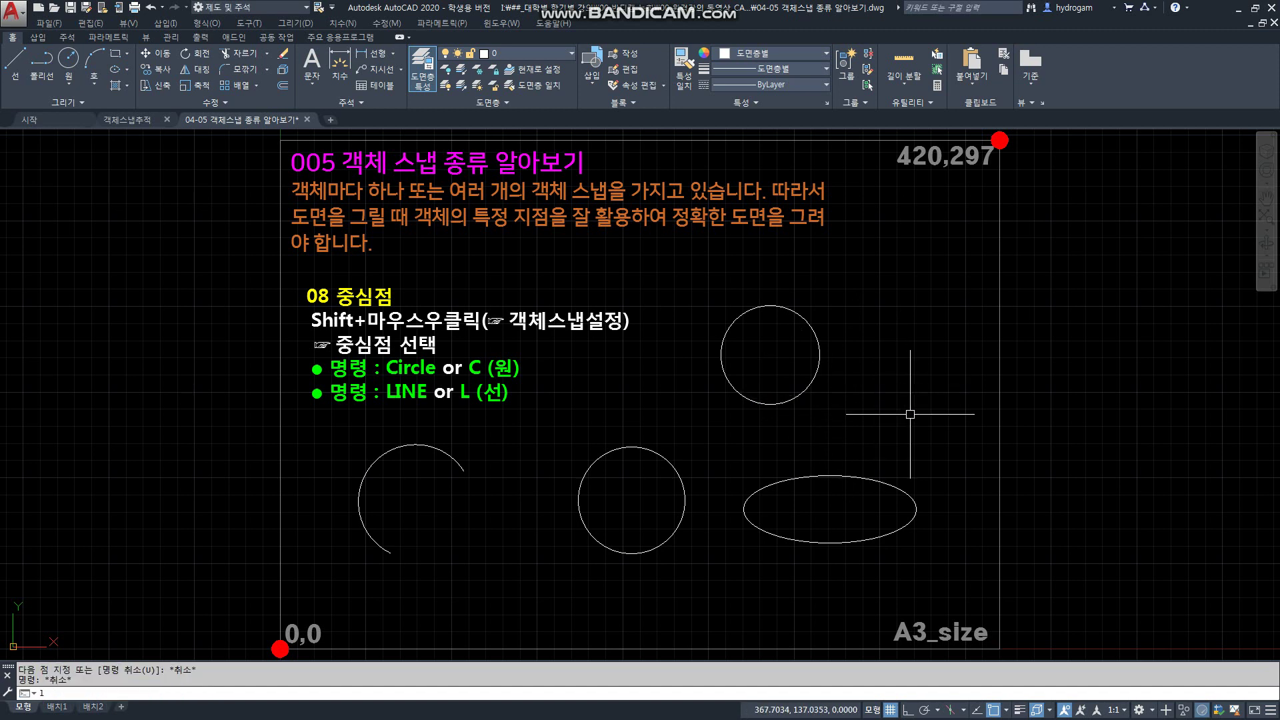
{"action": "right_click", "coordinate": [894, 414]}
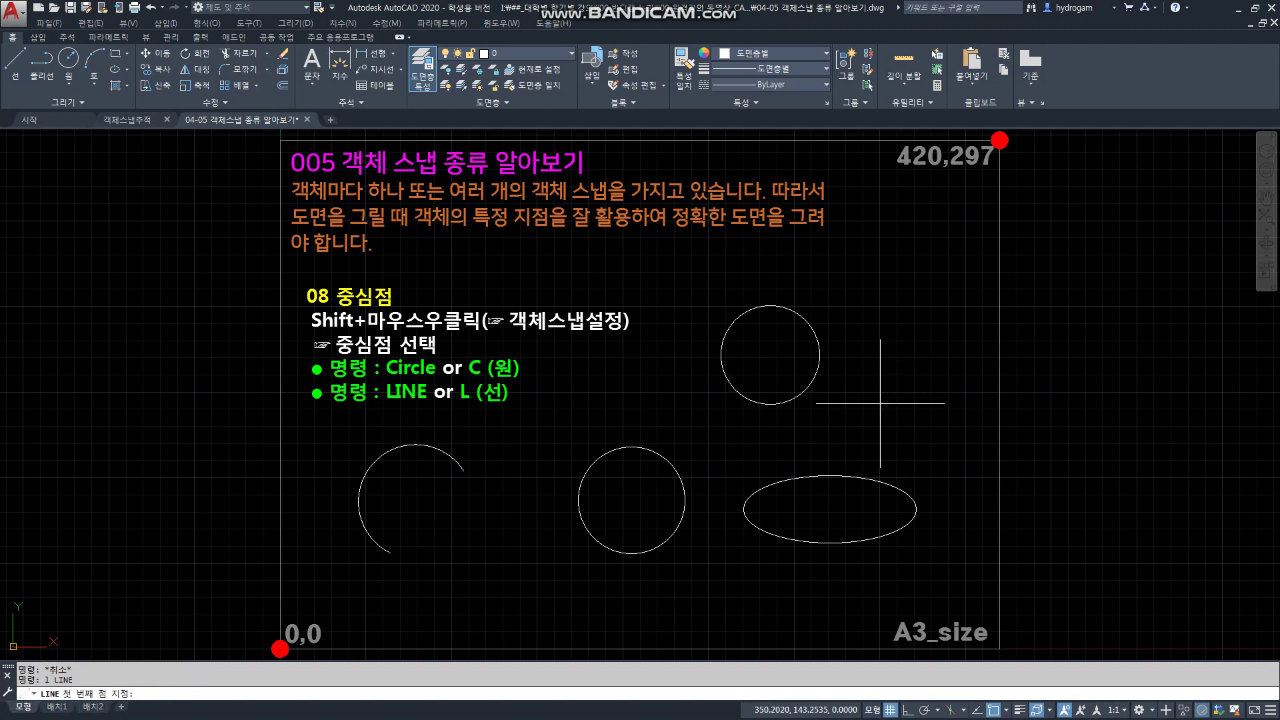
{"action": "left_click", "coordinate": [880, 403]}
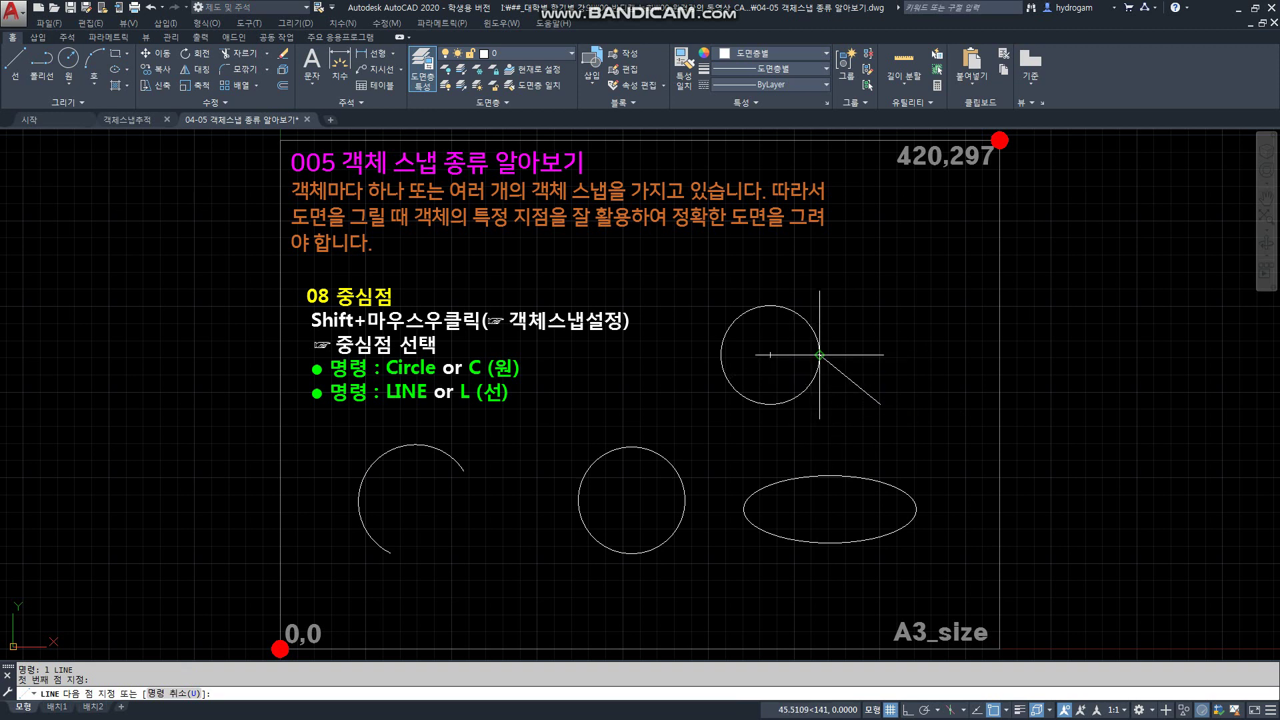
{"action": "left_click", "coordinate": [771, 354]}
{"action": "key", "text": "Return"}
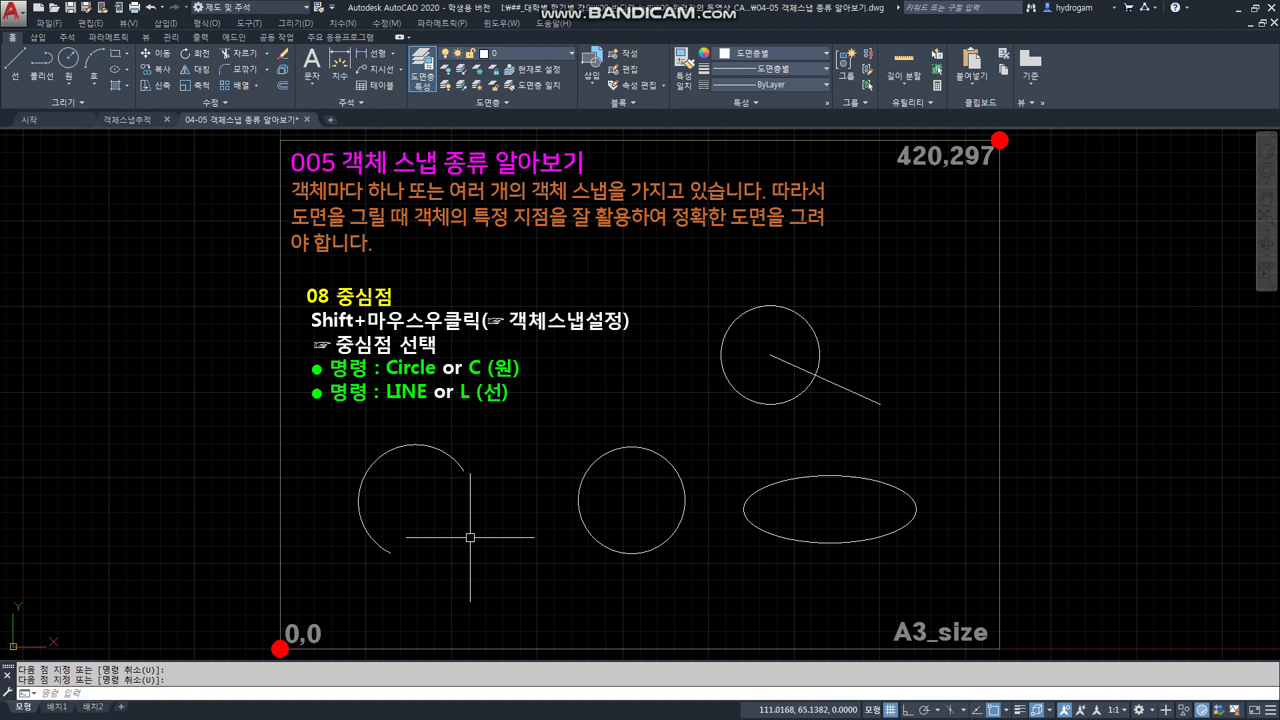
- Draw a line from a point below and right of the open arc to the arc's centre
{"action": "type", "text": "l"}
{"action": "key", "text": "Return"}
{"action": "left_click", "coordinate": [463, 585]}
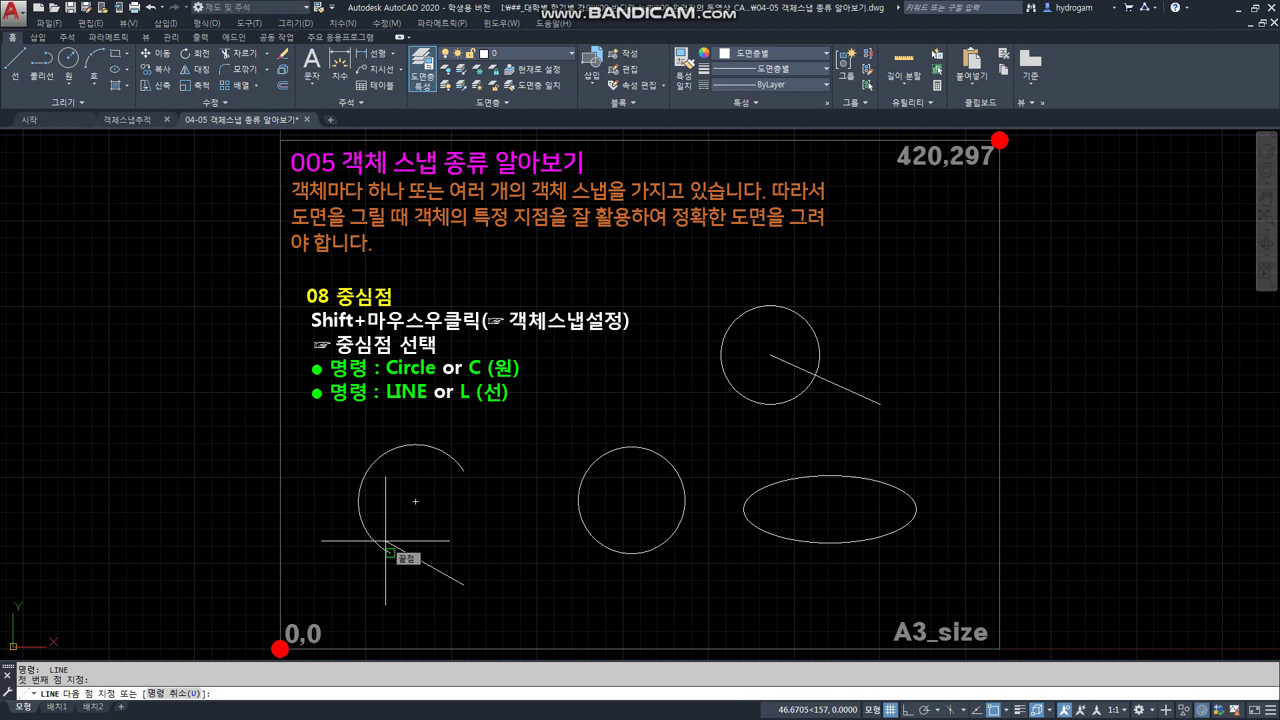
{"action": "left_click", "coordinate": [416, 501]}
{"action": "key", "text": "Return"}
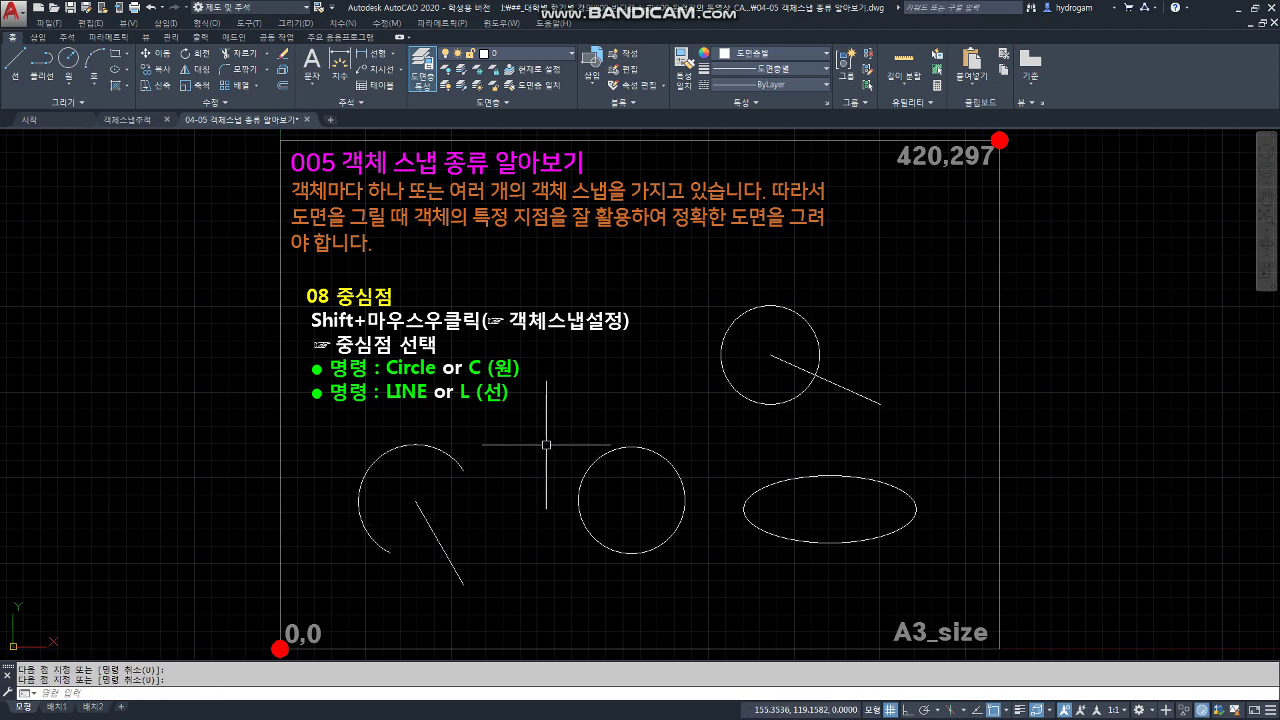
- Draw a line from a point below and left of the ellipse to the ellipse's centre
{"action": "key", "text": "Return"}
{"action": "left_click", "coordinate": [742, 587]}
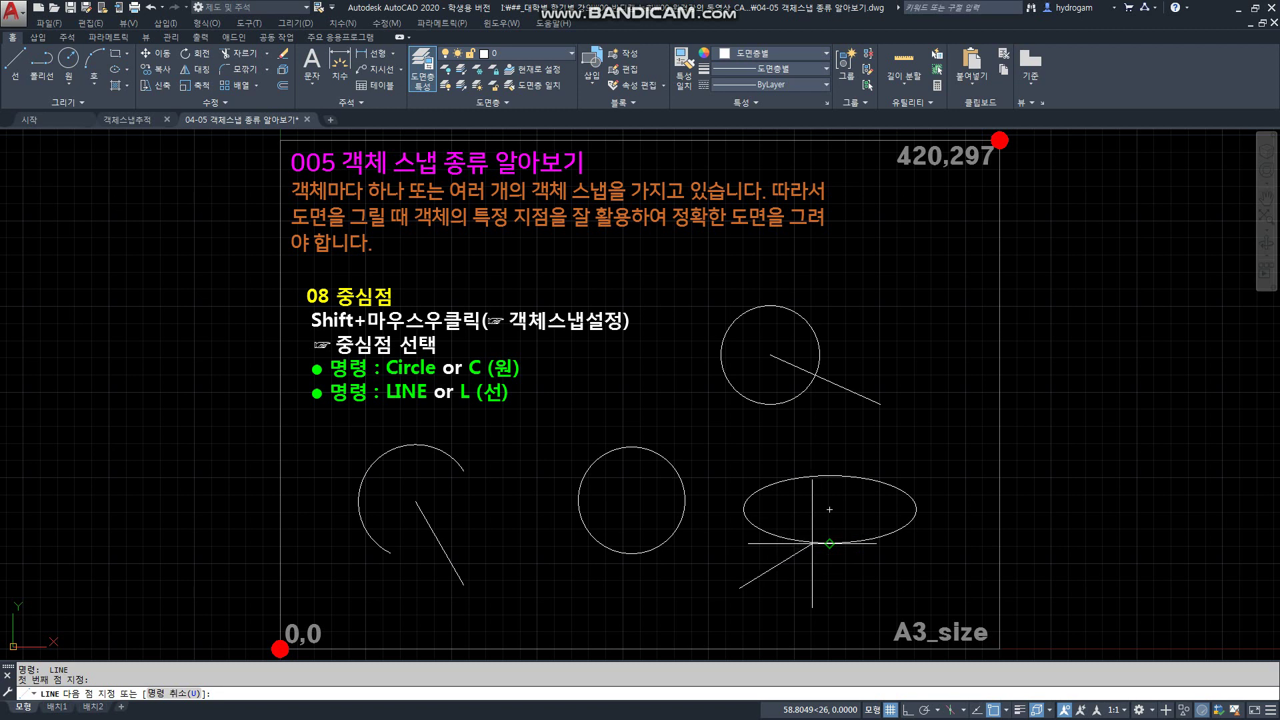
{"action": "left_click", "coordinate": [830, 509]}
{"action": "key", "text": "Escape"}
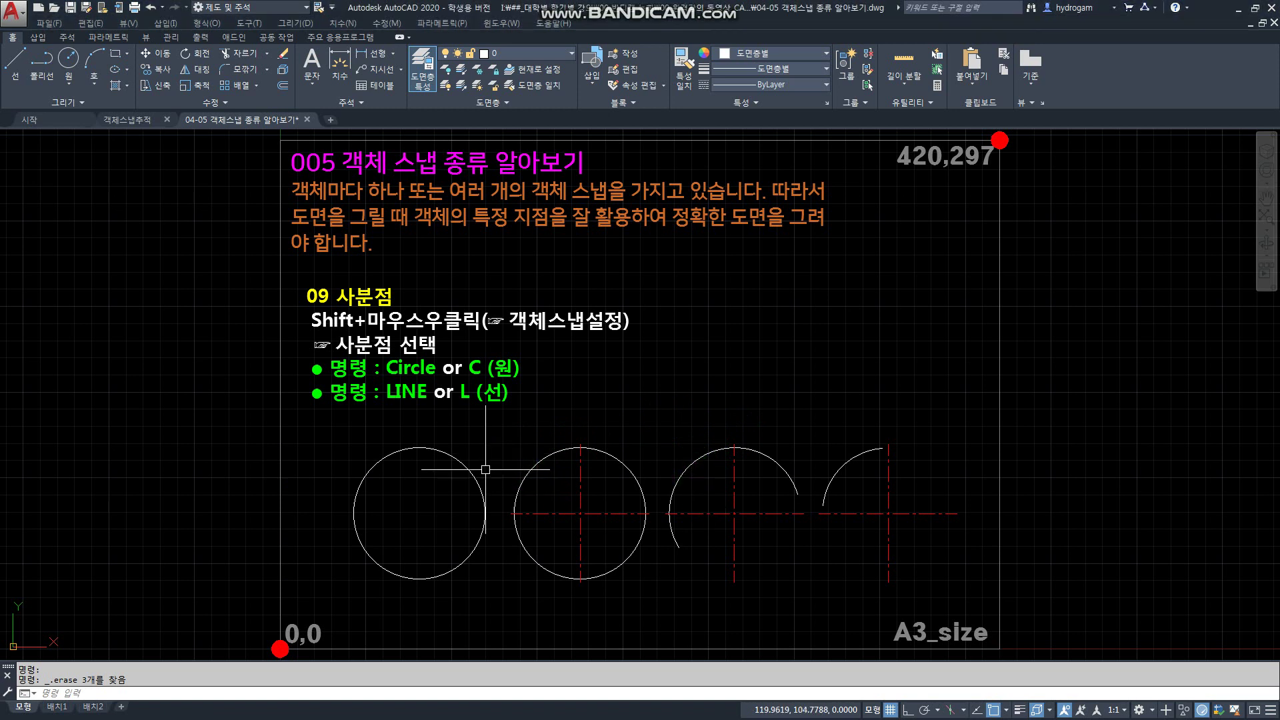
- Connect the right, top, left and bottom quadrant points of the leftmost circle with consecutive lines
{"action": "type", "text": "1"}
{"action": "key", "text": "Return"}
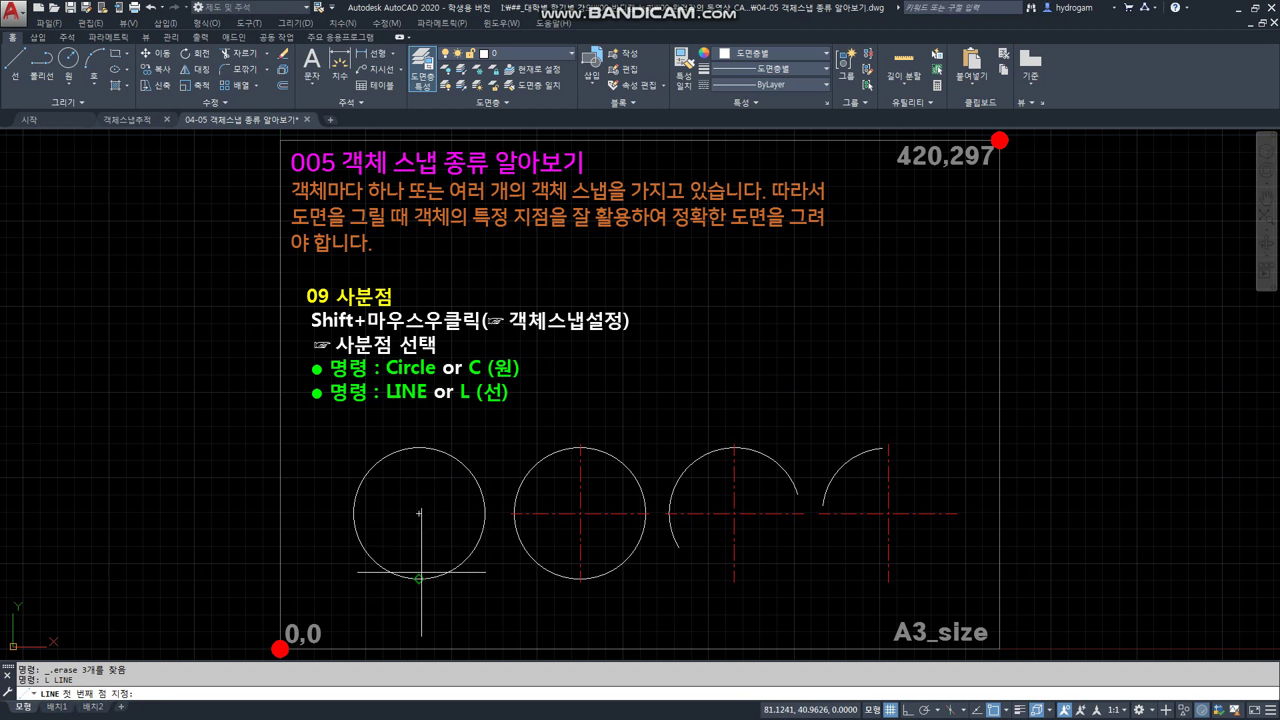
{"action": "left_click", "coordinate": [484, 513]}
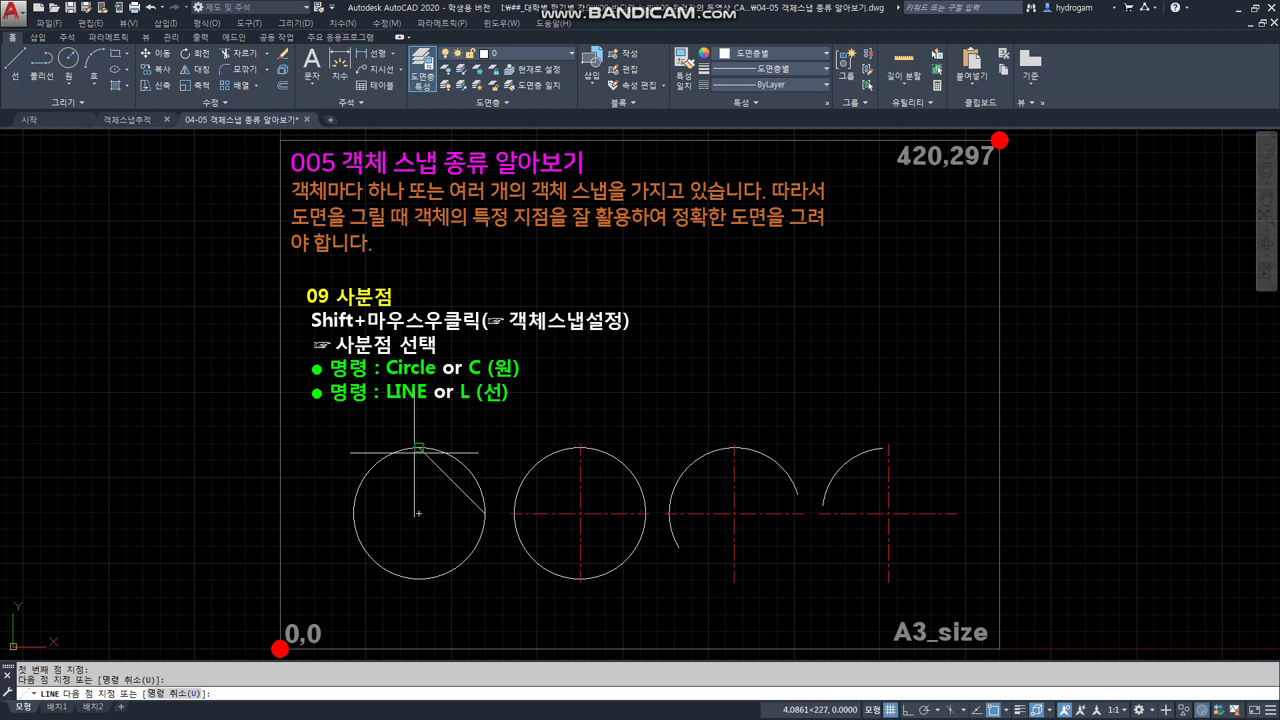
{"action": "left_click", "coordinate": [419, 448]}
{"action": "left_click", "coordinate": [353, 513]}
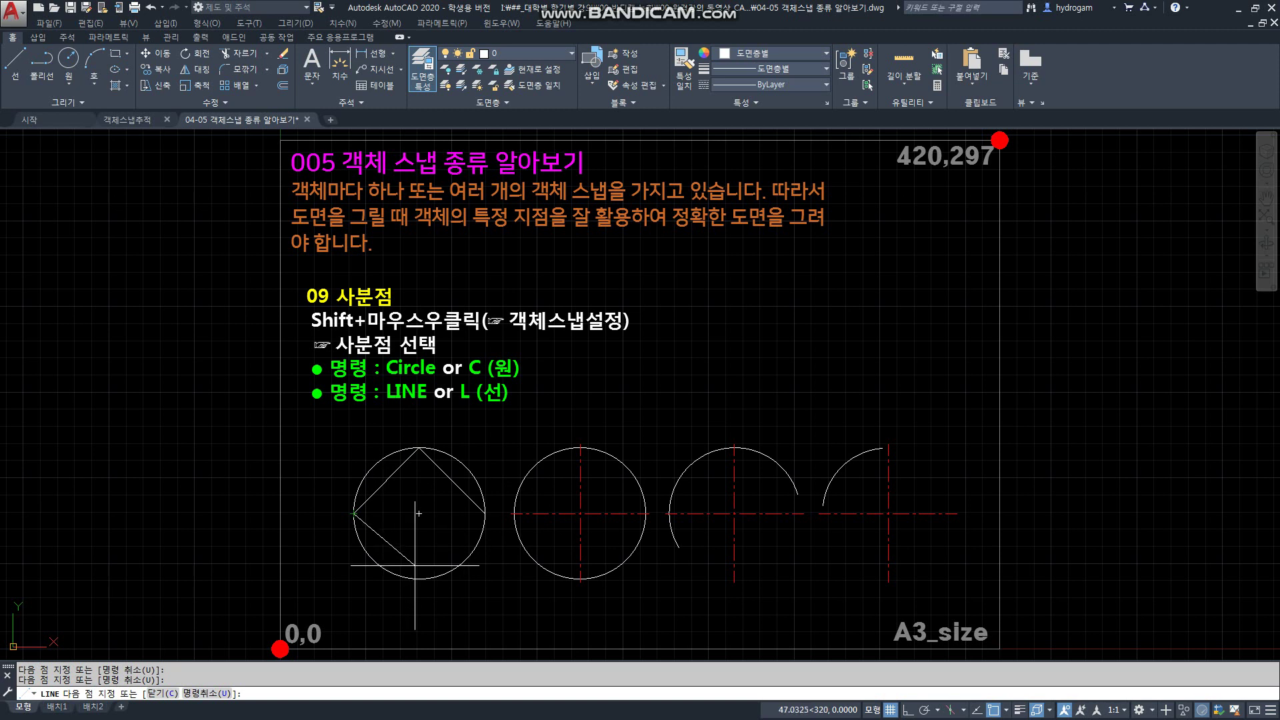
{"action": "left_click", "coordinate": [419, 579]}
{"action": "left_click", "coordinate": [484, 514]}
{"action": "key", "text": "Return"}
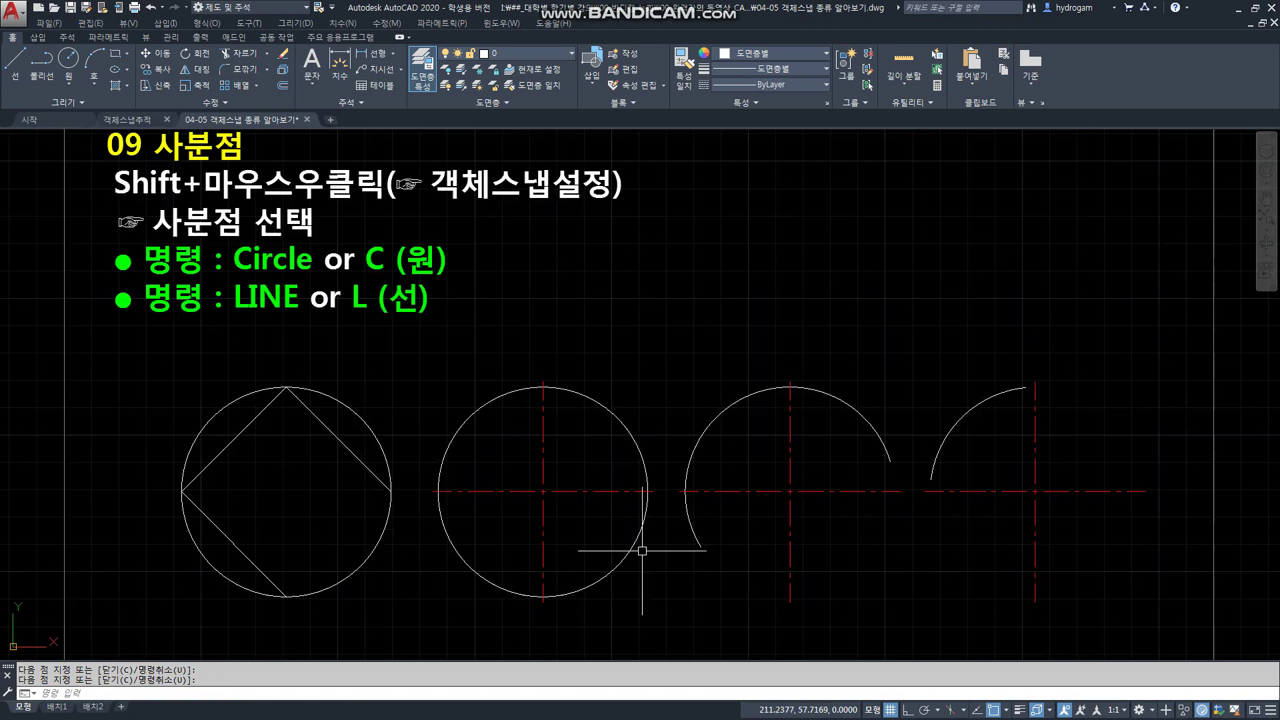
- Check with the Line command where quadrant points can be snapped on the two arcs with red centre lines
{"action": "scroll", "coordinate": [642, 549], "scroll_direction": "up", "scroll_amount": 4}
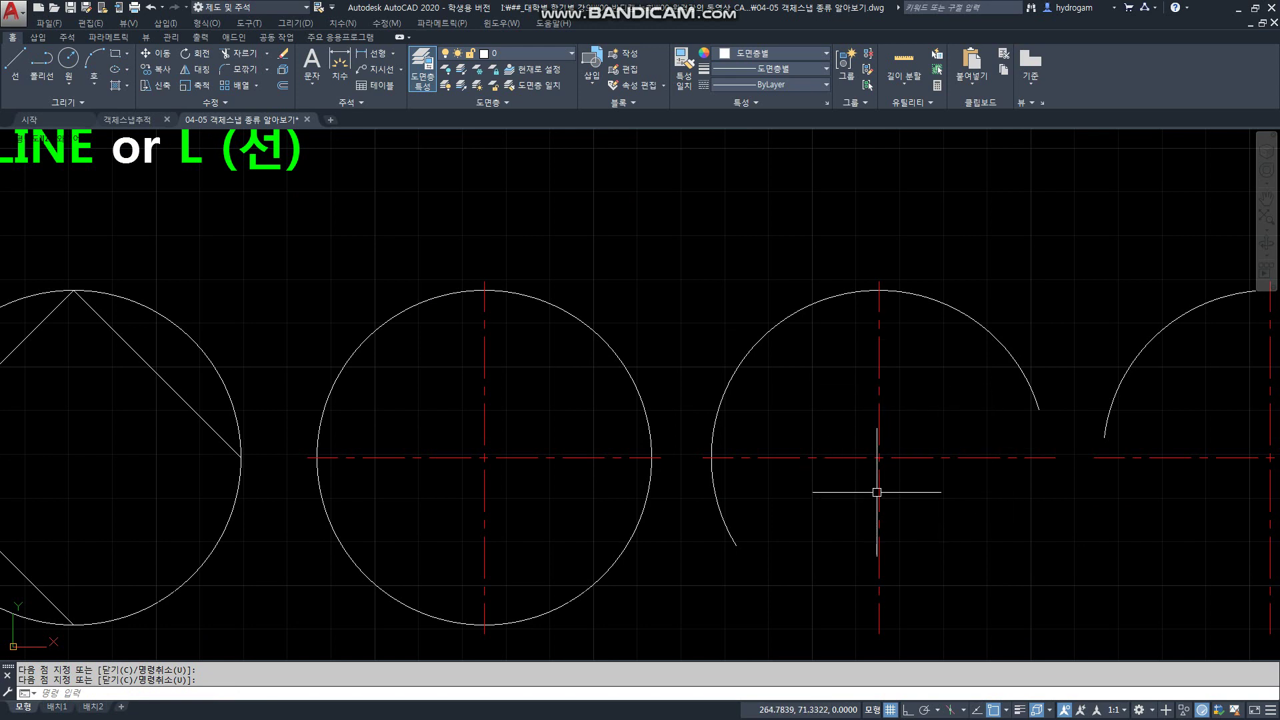
{"action": "right_click", "coordinate": [882, 380]}
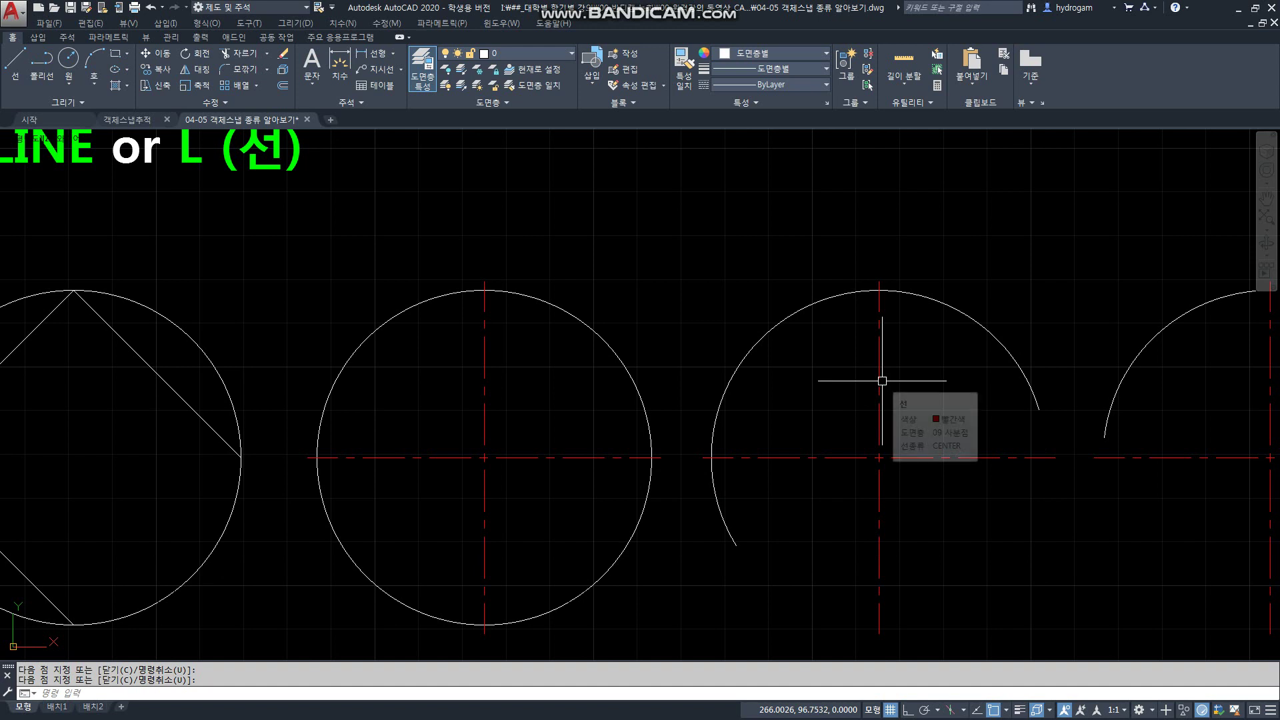
{"action": "left_click", "coordinate": [910, 400]}
{"action": "type", "text": "l"}
{"action": "right_click", "coordinate": [920, 366]}
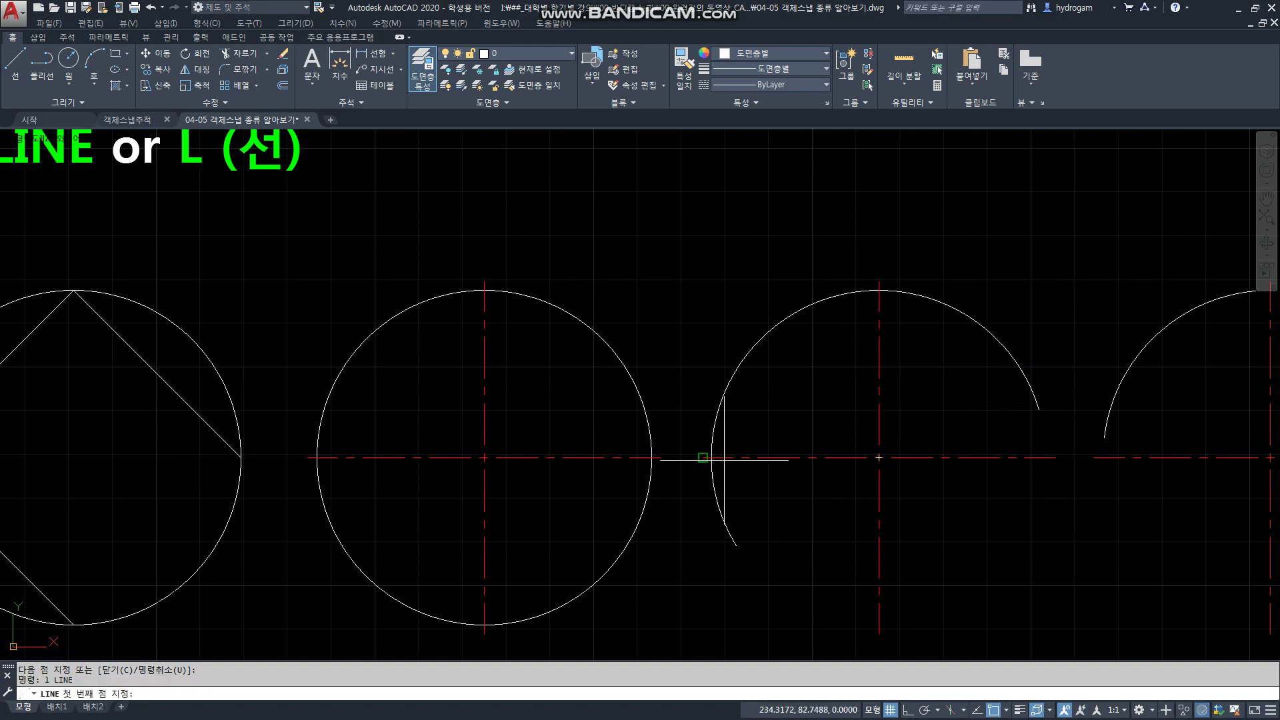
{"action": "middle_click_drag", "start_coordinate": [896, 510], "coordinate": [468, 517]}
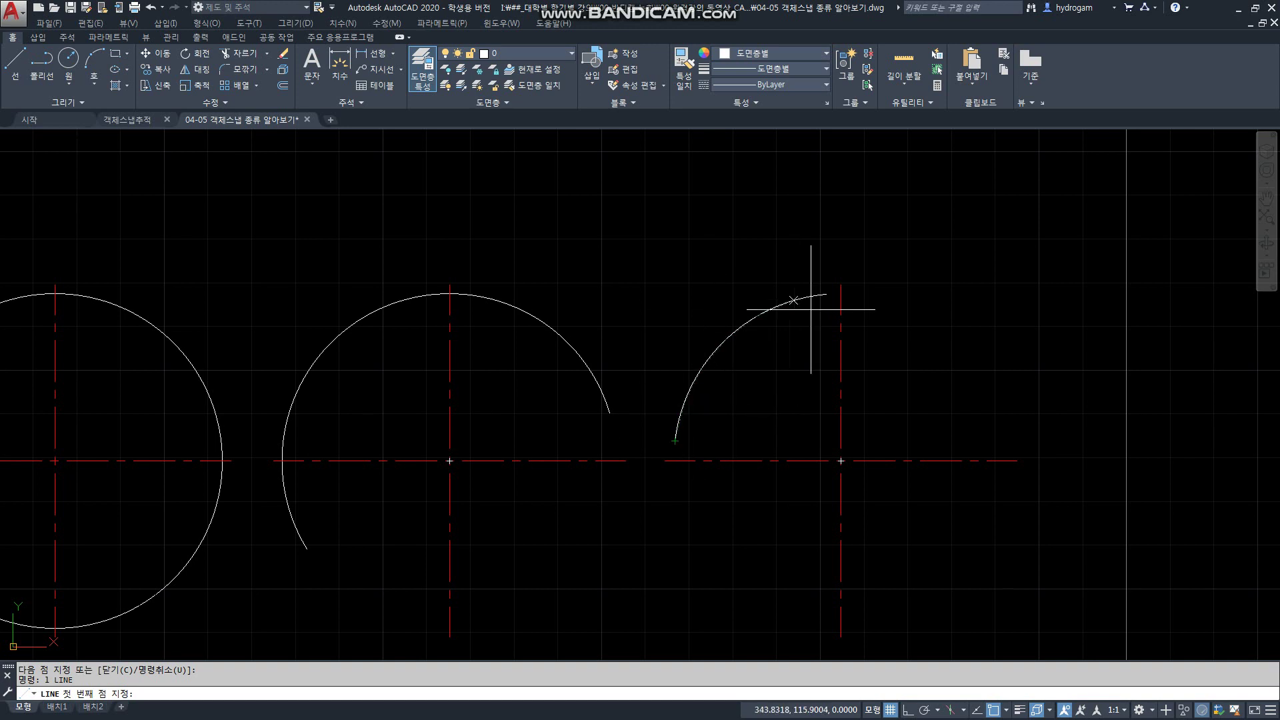
{"action": "scroll", "coordinate": [774, 443], "scroll_direction": "down", "scroll_amount": 6}
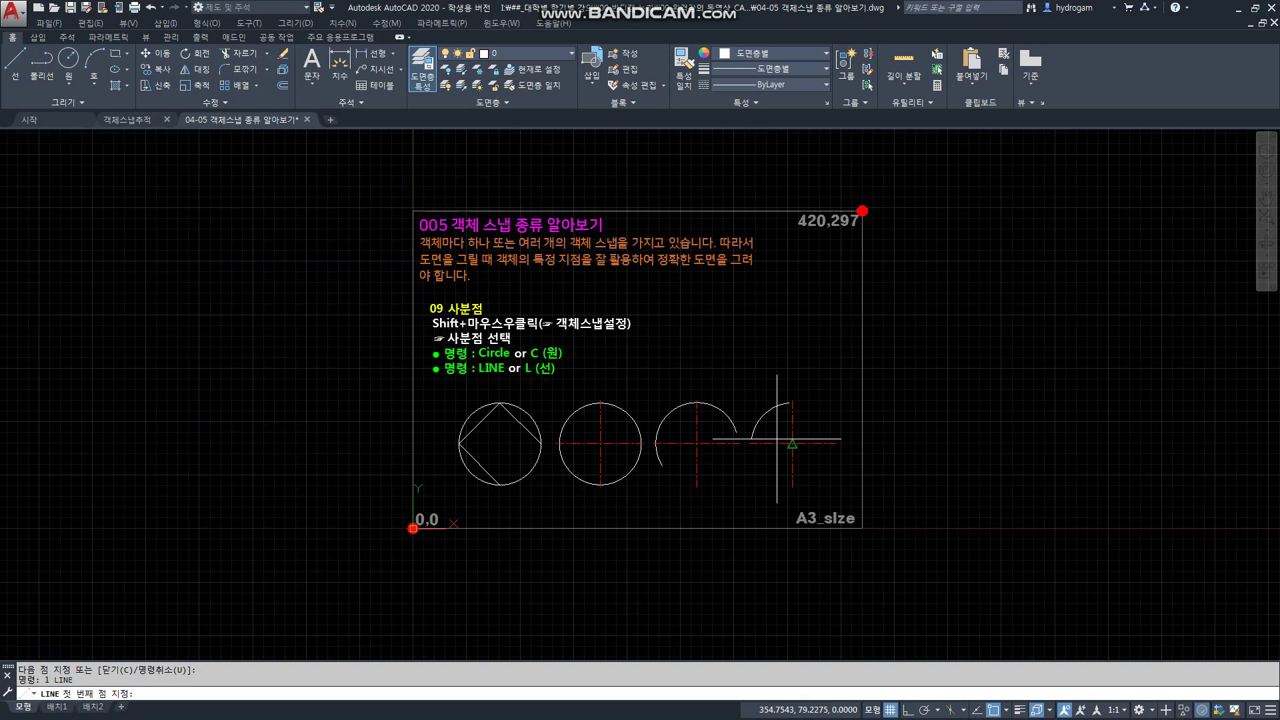
{"action": "middle_click", "coordinate": [776, 438]}
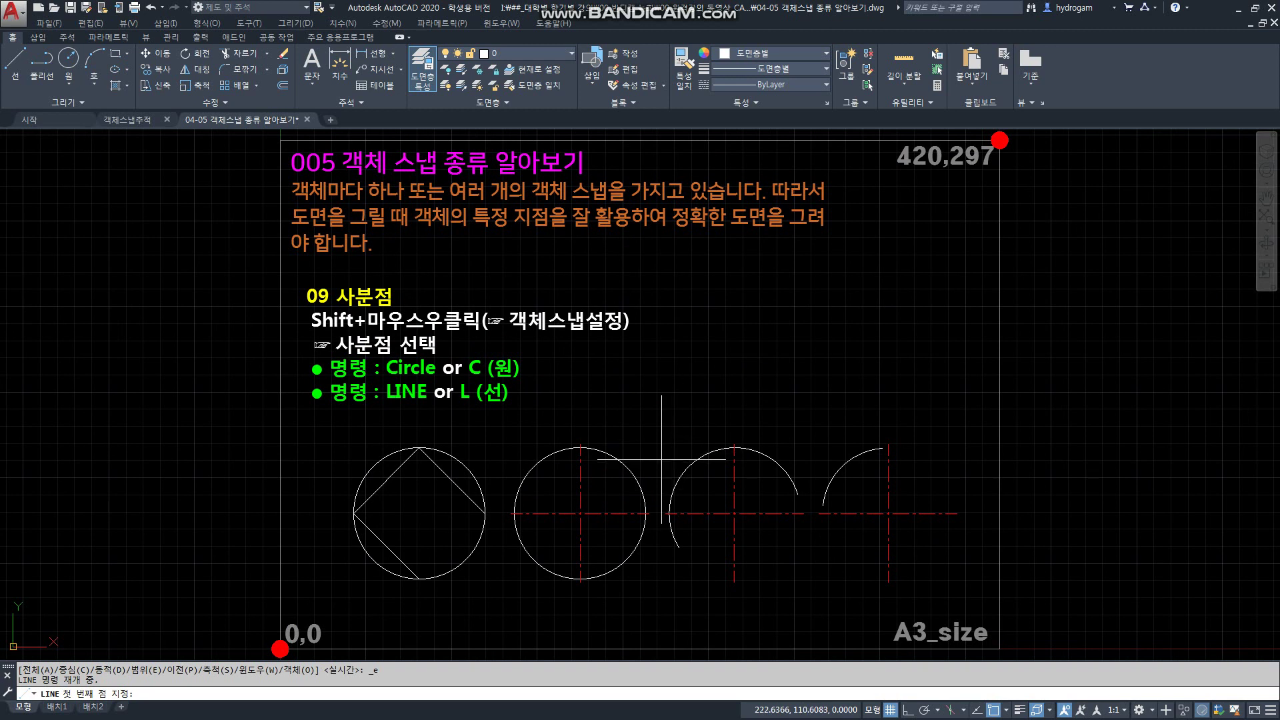
{"action": "key", "text": "Escape"}
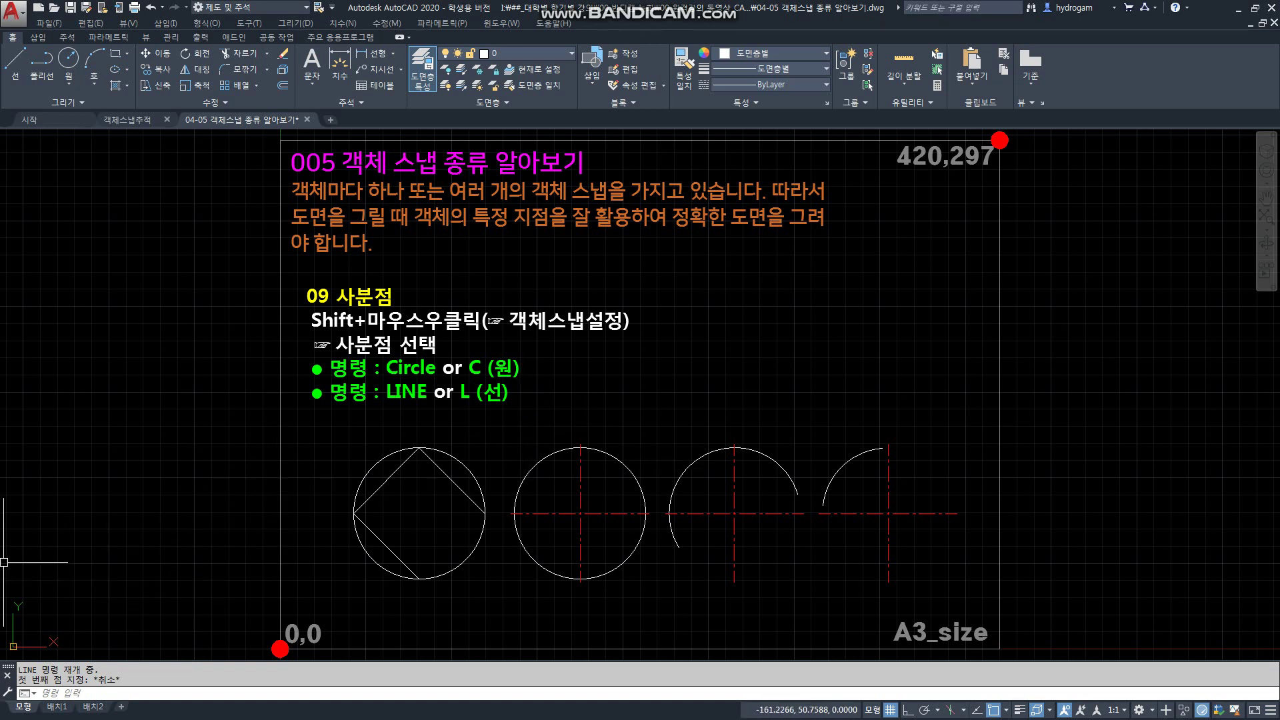
{"action": "left_click", "coordinate": [439, 530]}
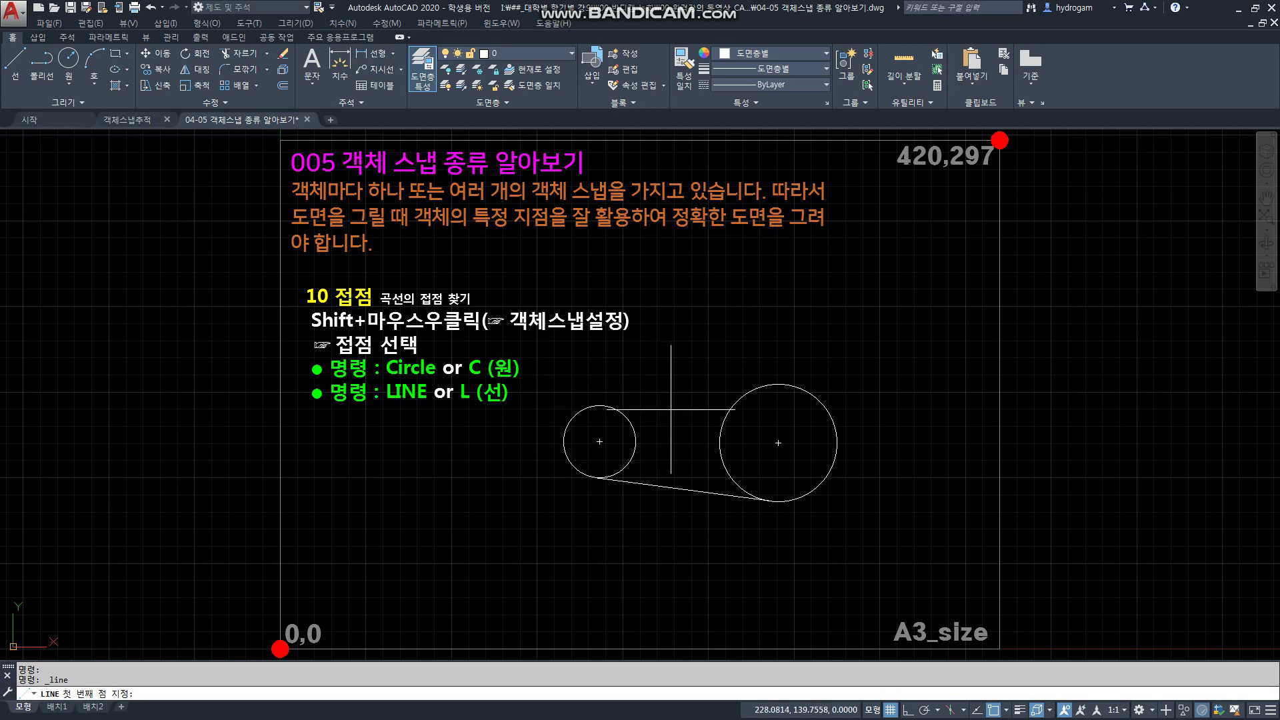
- Try to draw a line tangent to the upper side of the small circle and the lower side of the large circle
{"action": "right_click", "coordinate": [591, 369], "text": "shift"}
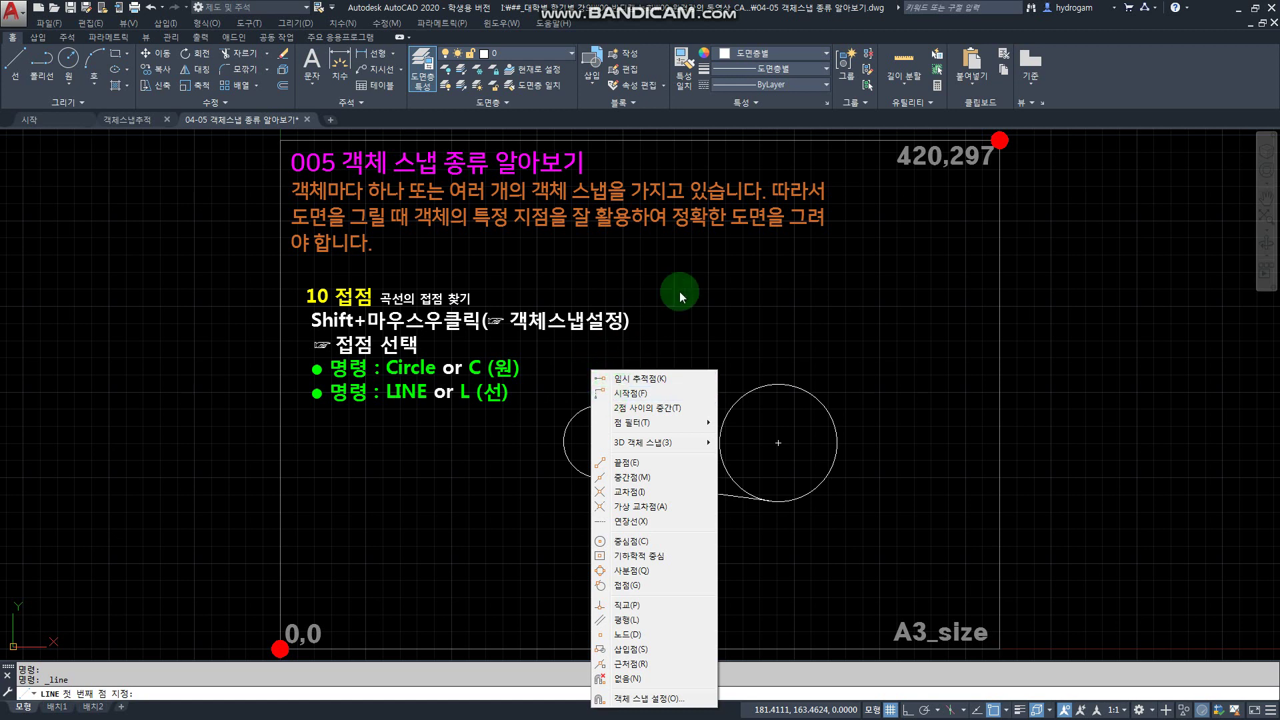
{"action": "right_click", "coordinate": [687, 252], "text": "shift"}
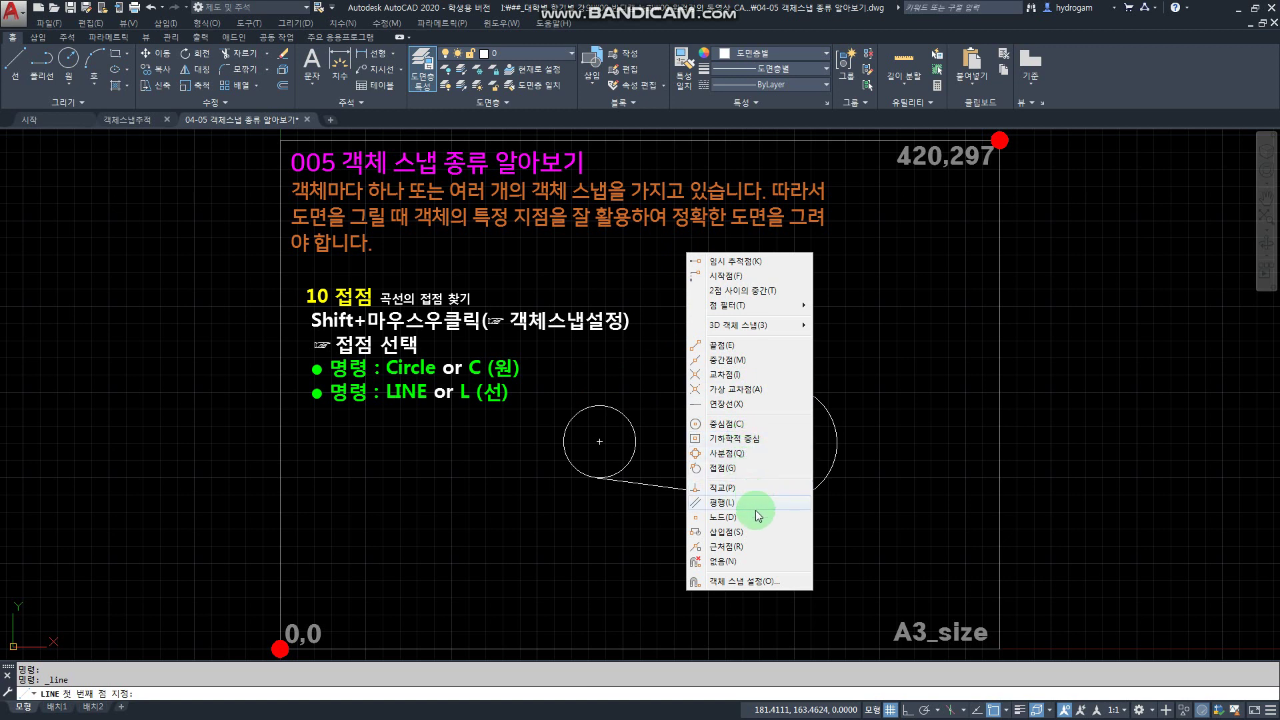
{"action": "left_click", "coordinate": [726, 469]}
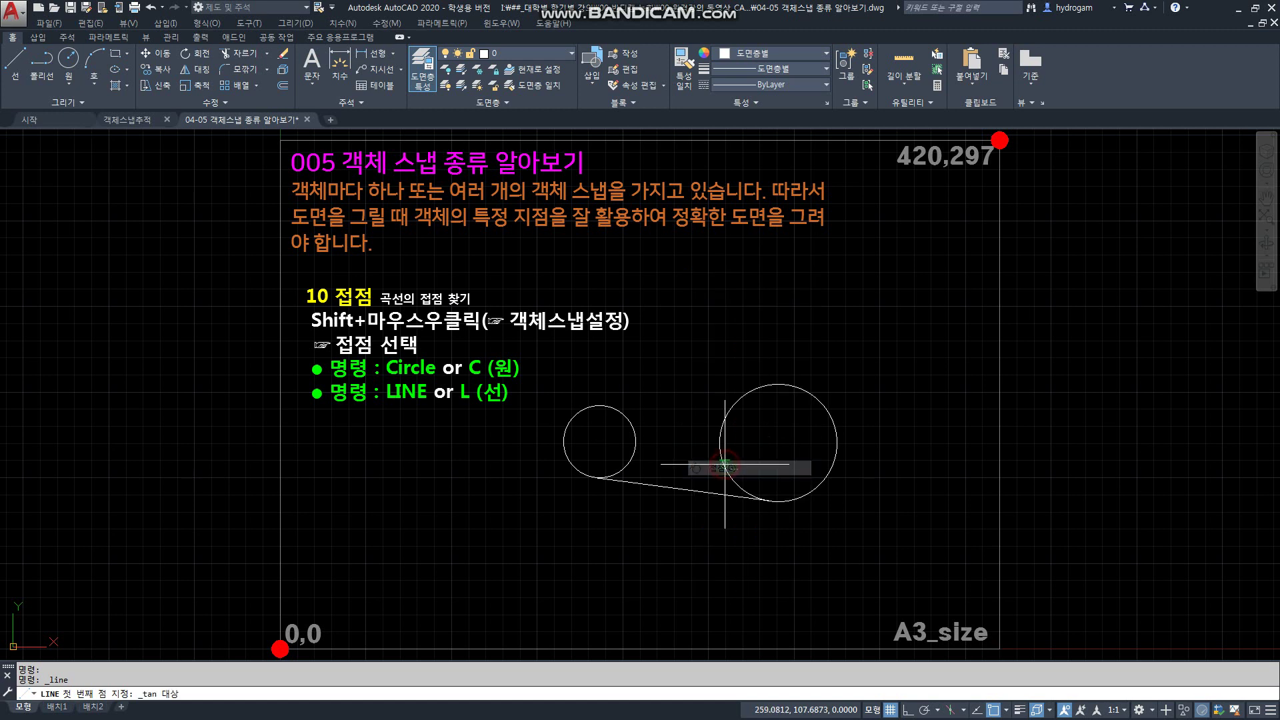
{"action": "left_click", "coordinate": [585, 406]}
{"action": "right_click", "coordinate": [728, 342], "text": "shift"}
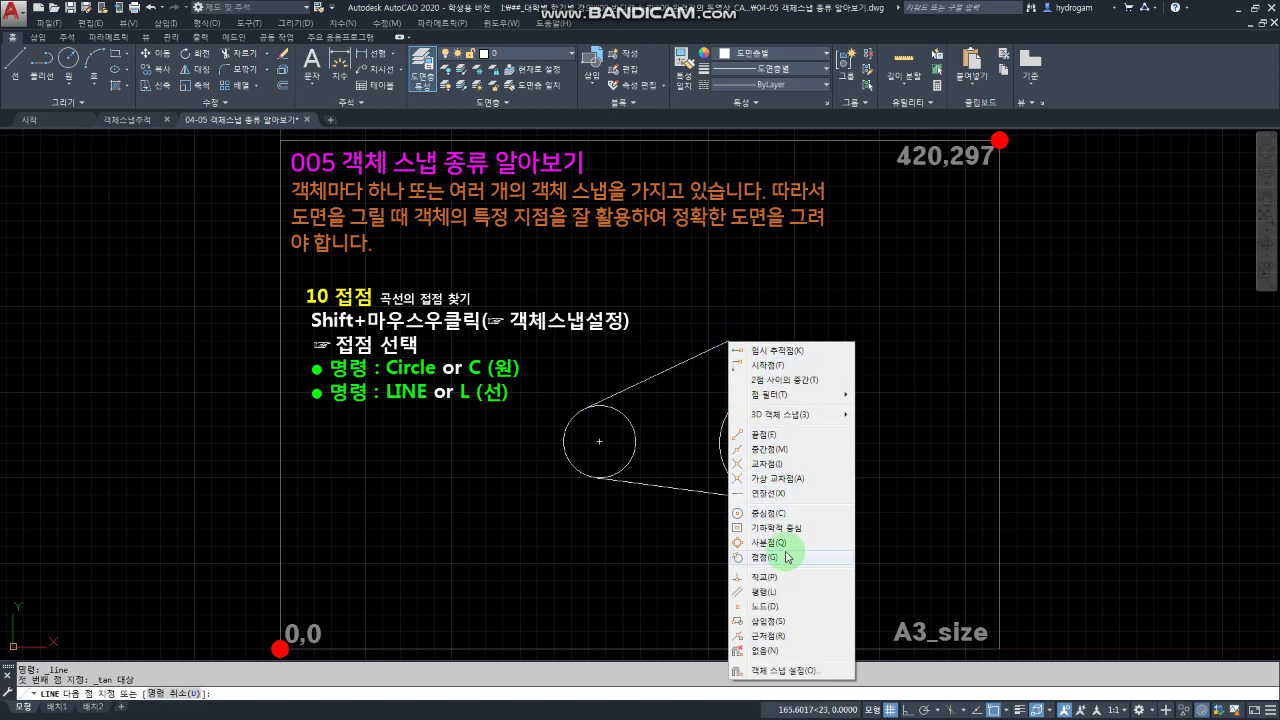
{"action": "left_click", "coordinate": [788, 557]}
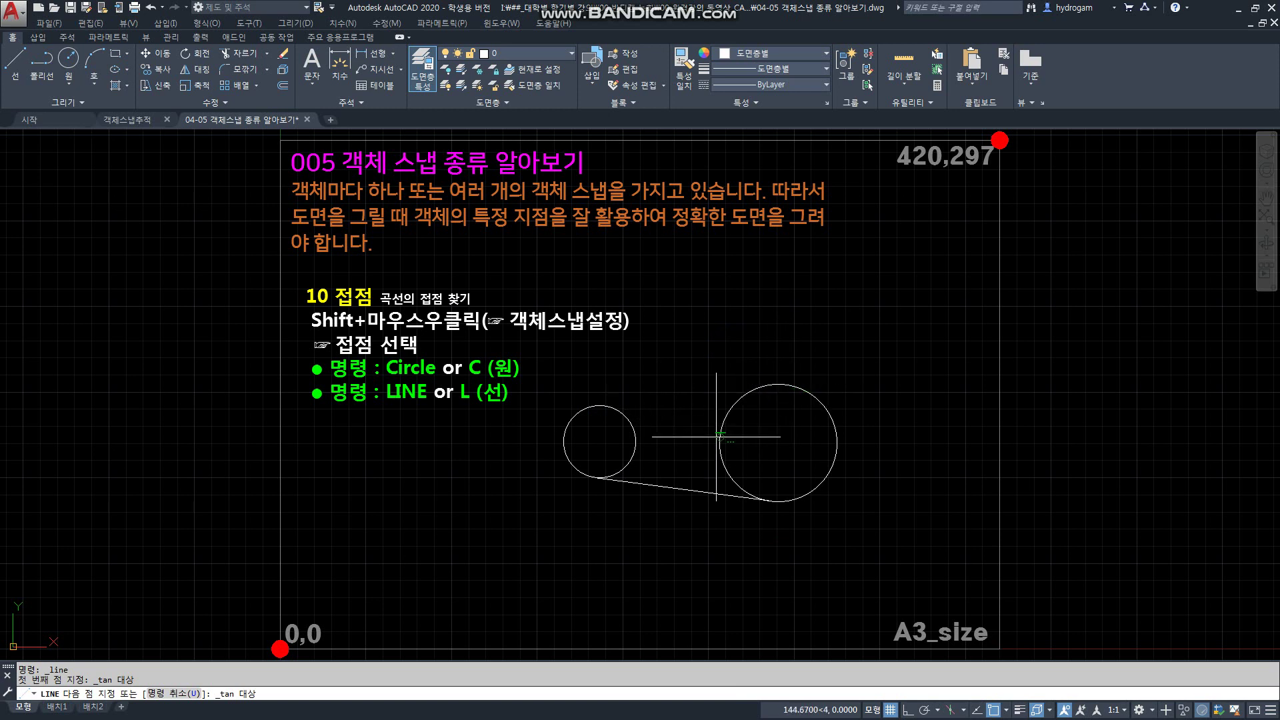
{"action": "left_click", "coordinate": [741, 488]}
{"action": "key", "text": "Return"}
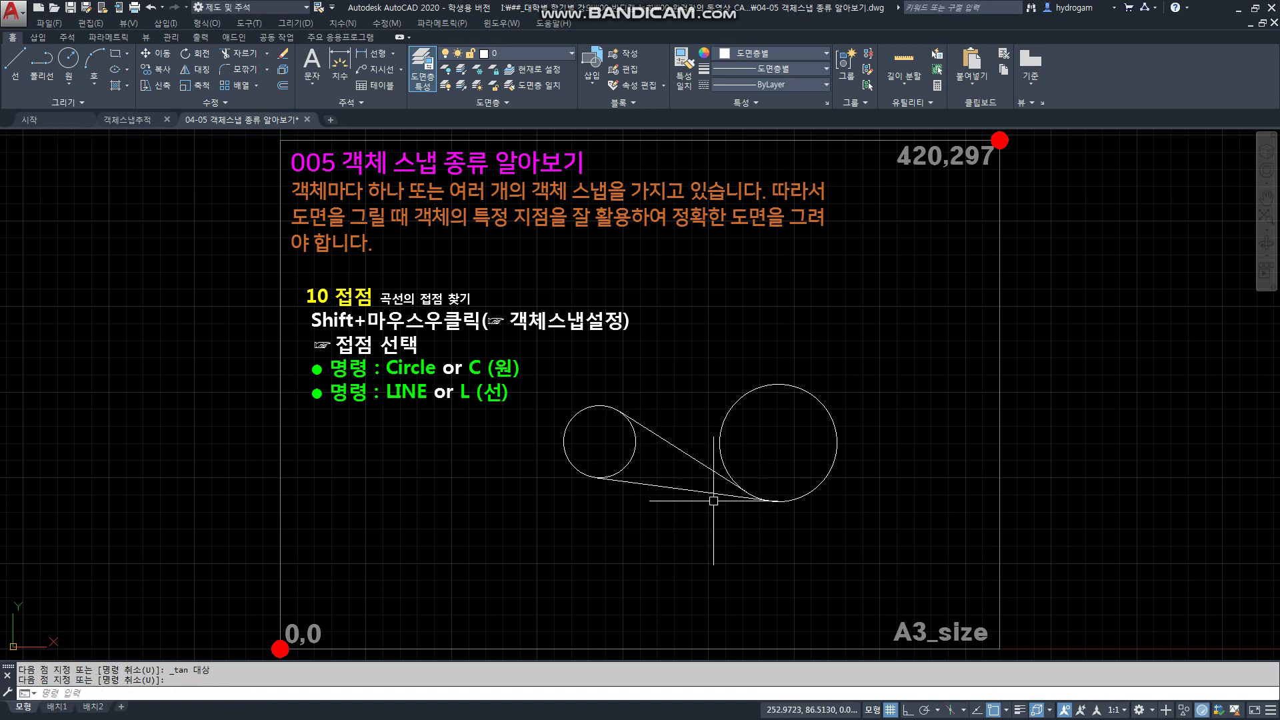
- Delete the slanted tangent line that crosses between the two circles
{"action": "key", "text": "Return"}
{"action": "left_click", "coordinate": [693, 455]}
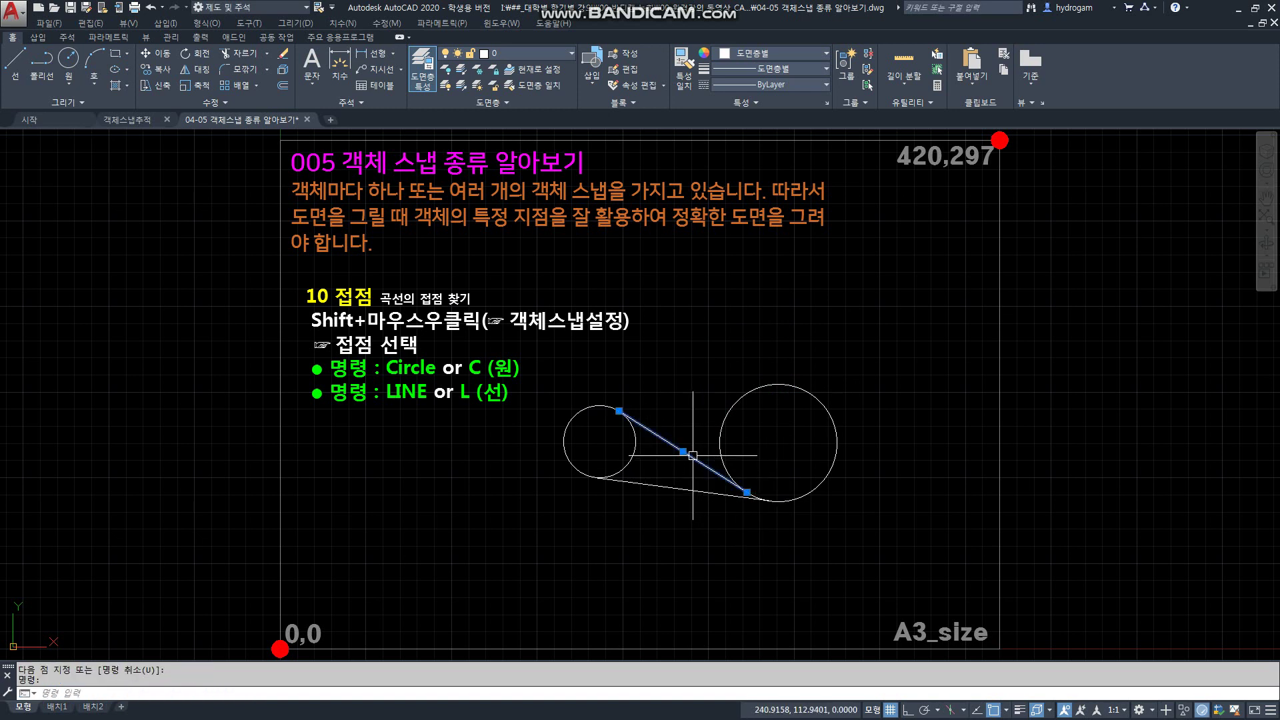
{"action": "key", "text": "Delete"}
- Draw a line tangent to the upper sides of both the small and large circles using Tangent snaps
{"action": "type", "text": "l"}
{"action": "key", "text": "Return"}
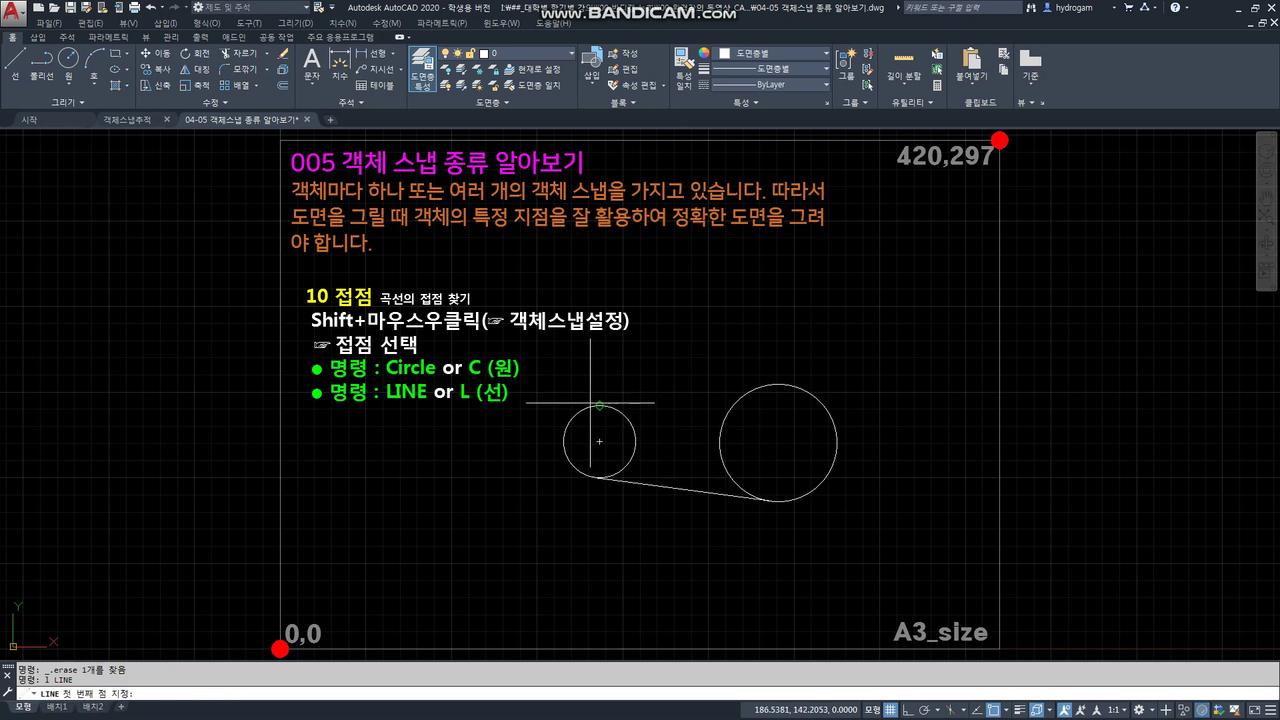
{"action": "right_click", "coordinate": [590, 403], "text": "shift"}
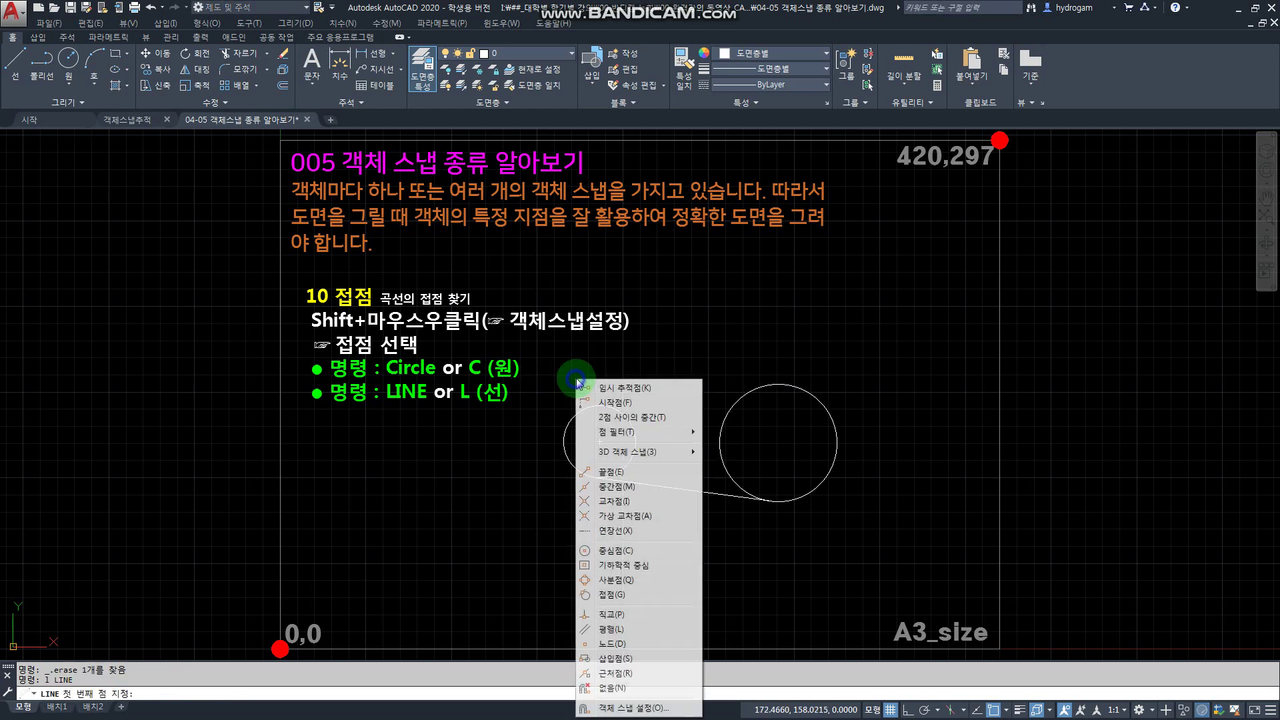
{"action": "left_click", "coordinate": [620, 595]}
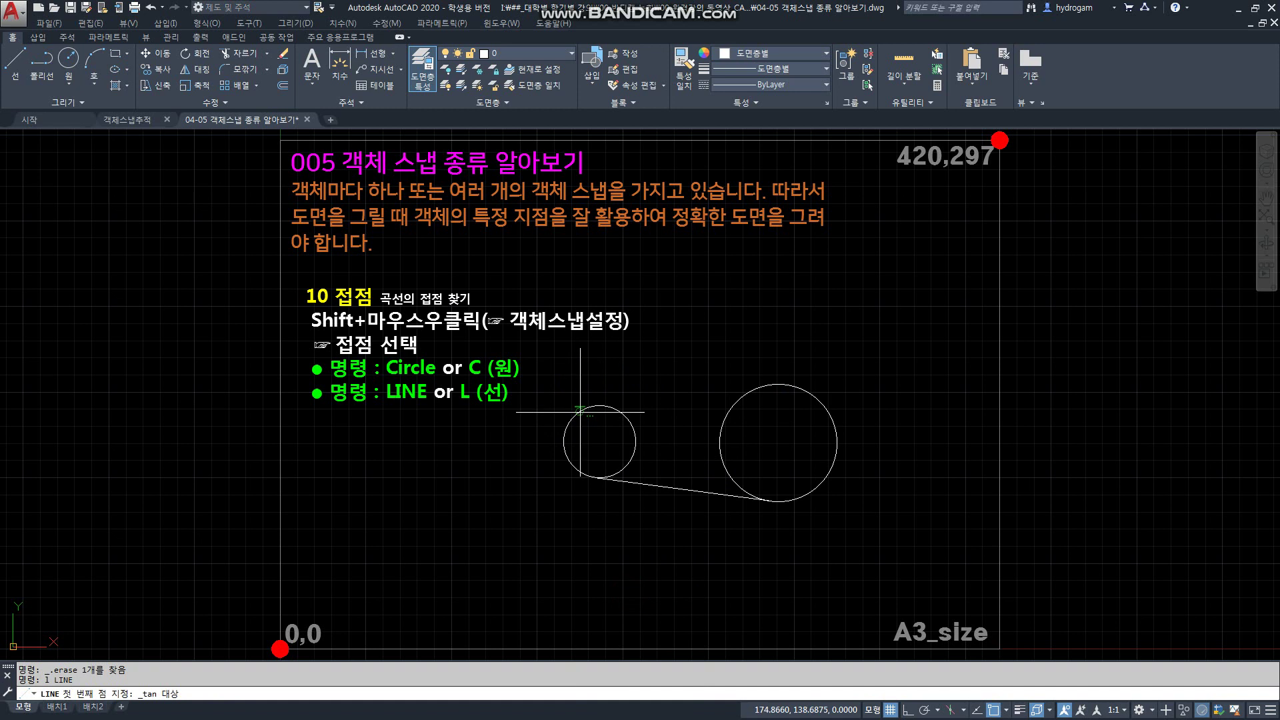
{"action": "left_click", "coordinate": [582, 410]}
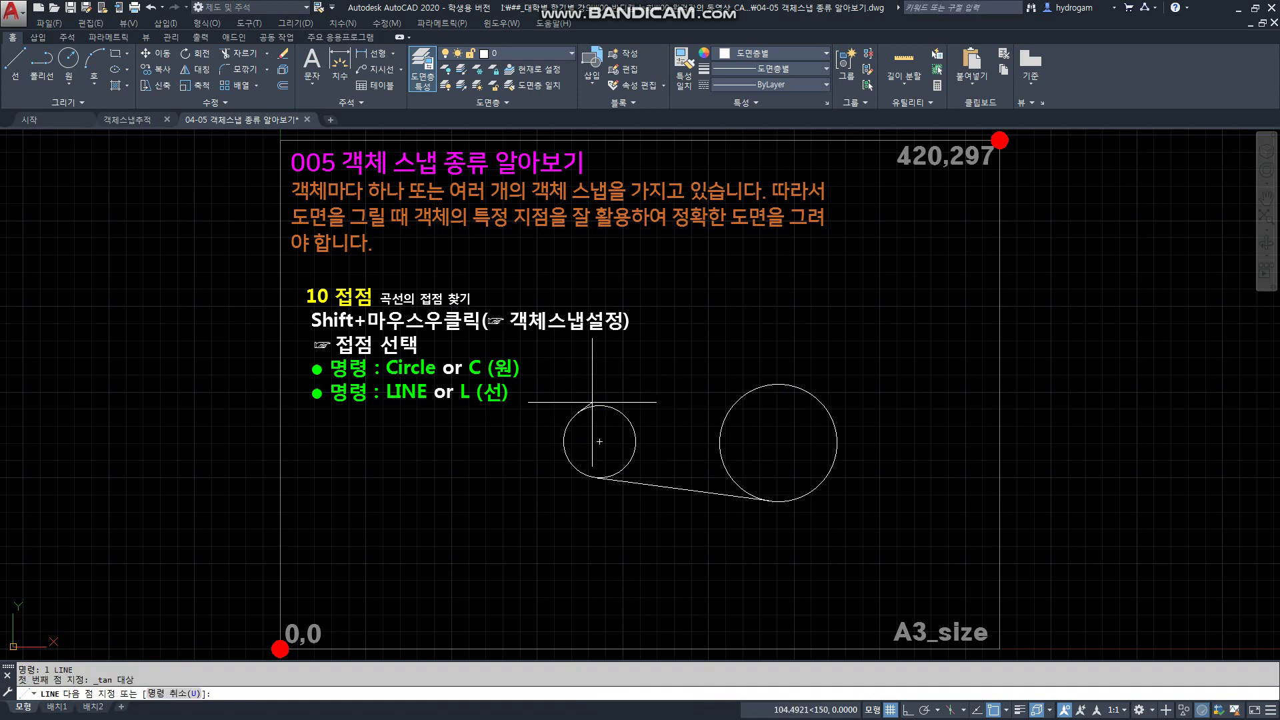
{"action": "right_click", "coordinate": [746, 364], "text": "shift"}
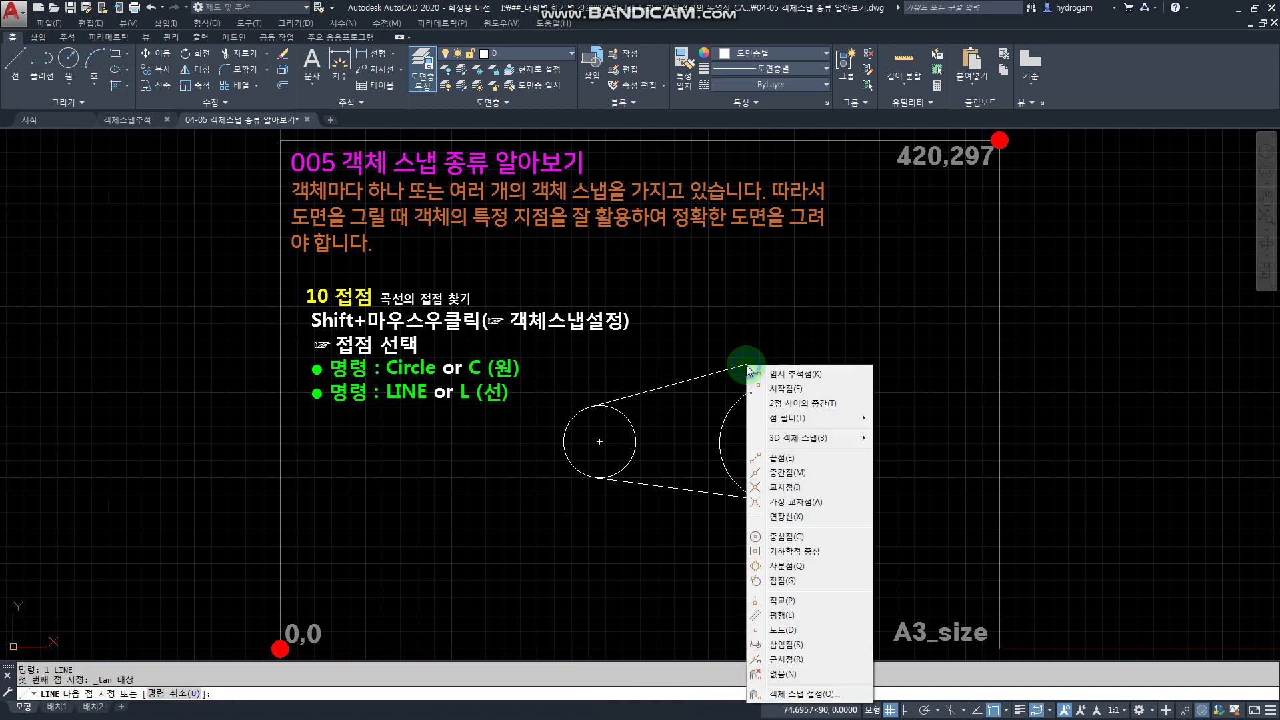
{"action": "left_click", "coordinate": [803, 584]}
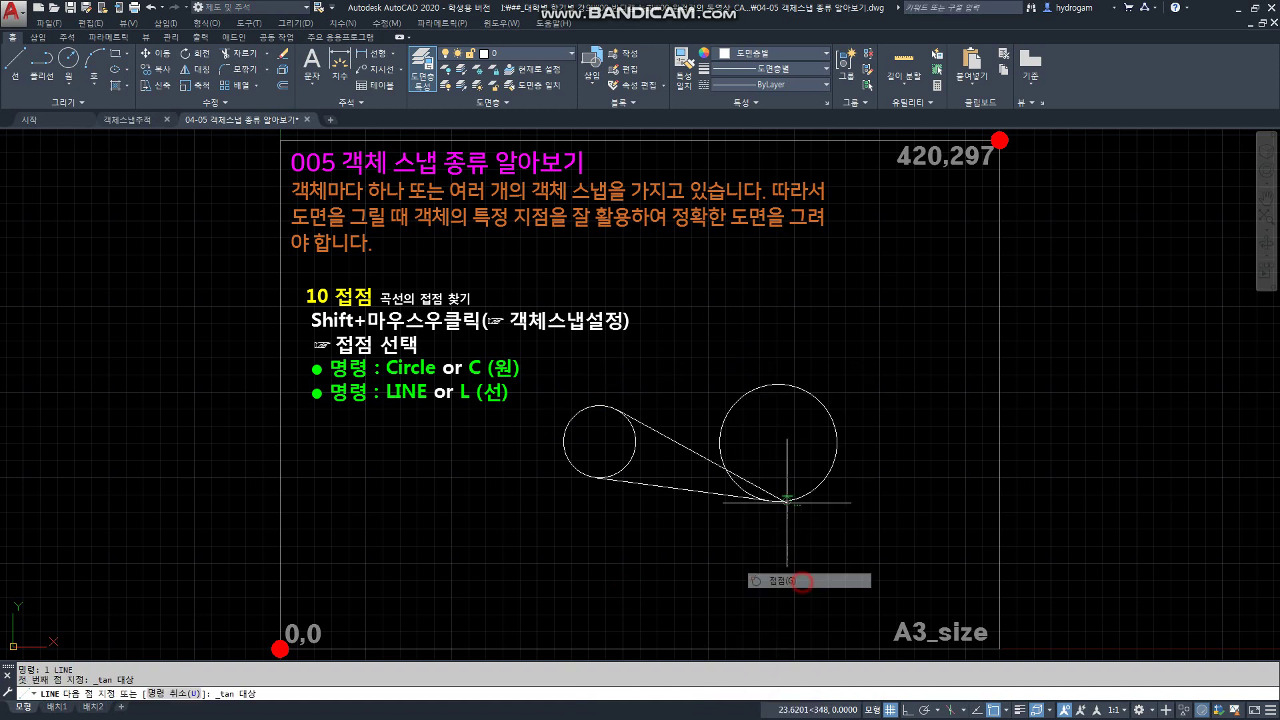
{"action": "left_click", "coordinate": [760, 386]}
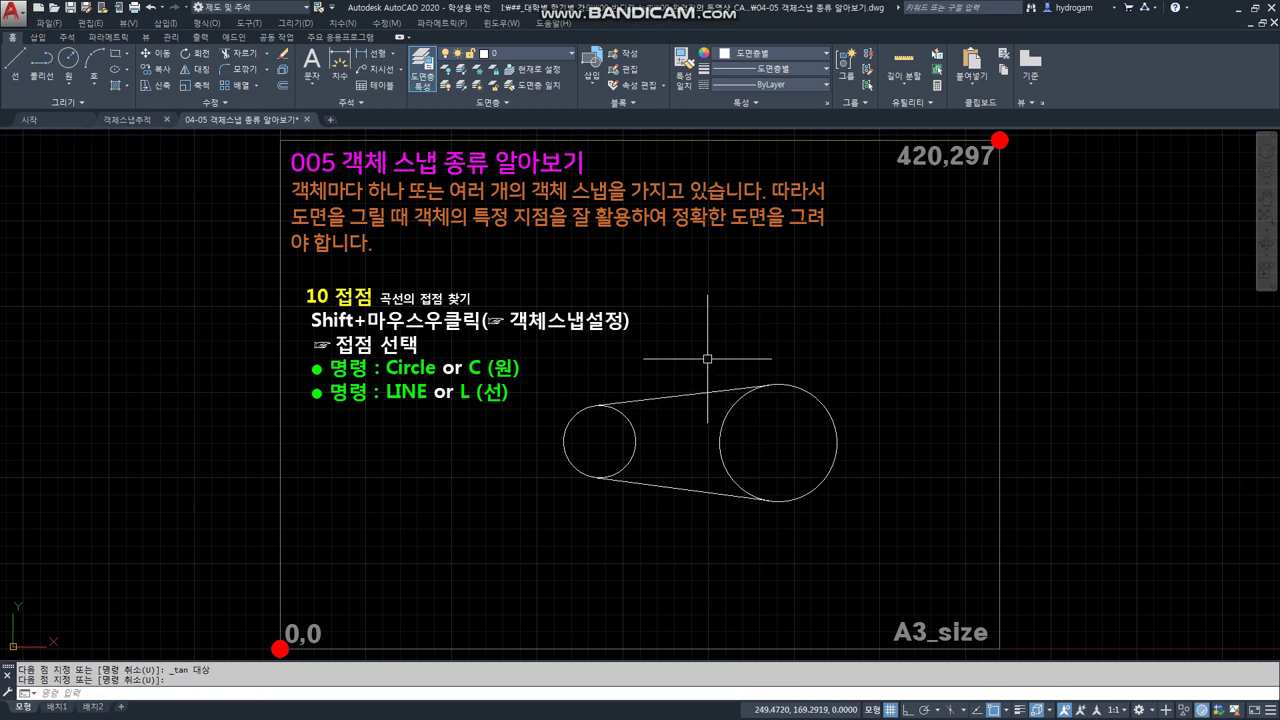
- With Ortho mode on, draw a horizontal line about 107 units long beside the 90° example
{"action": "left_click", "coordinate": [84, 586]}
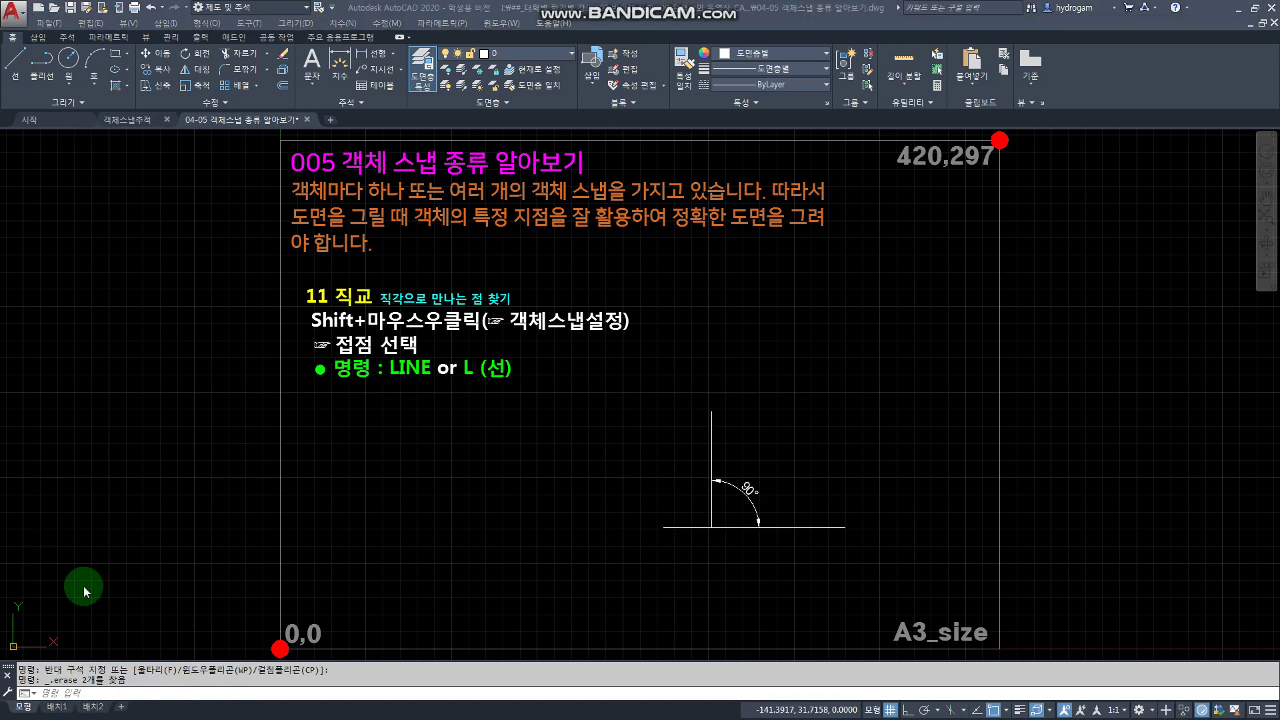
{"action": "left_click", "coordinate": [432, 465]}
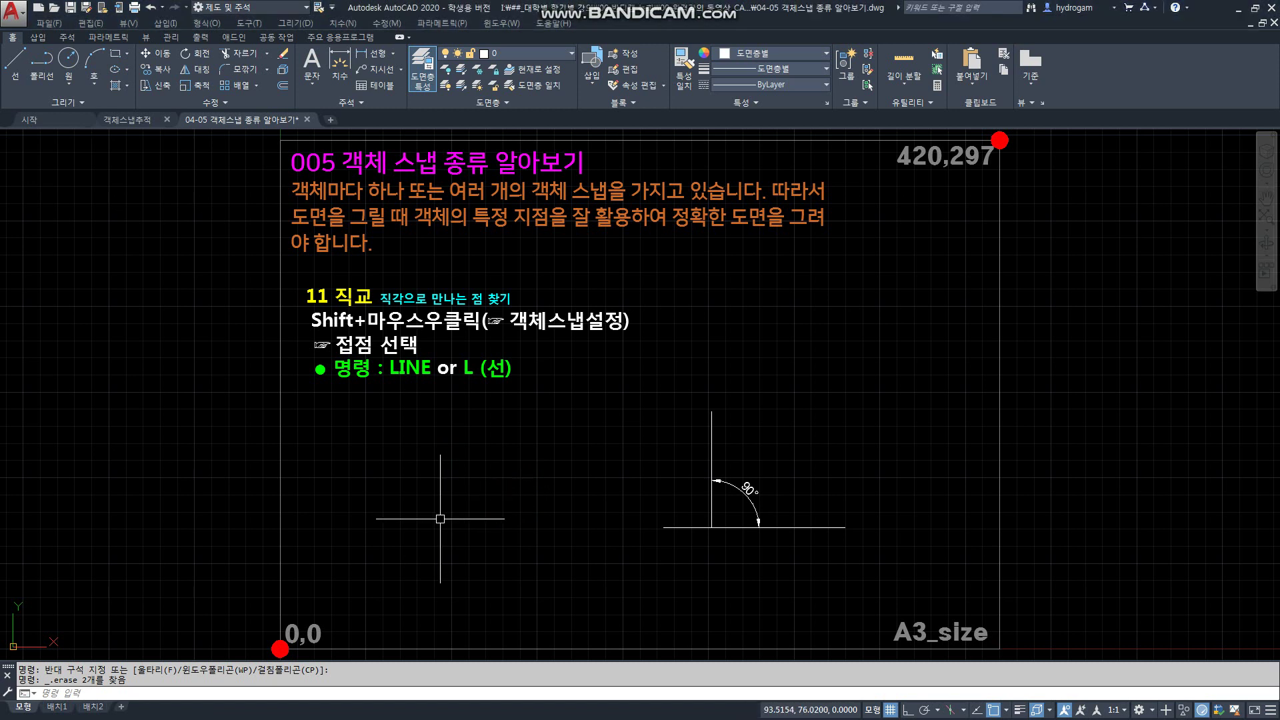
{"action": "type", "text": "l"}
{"action": "key", "text": "Return"}
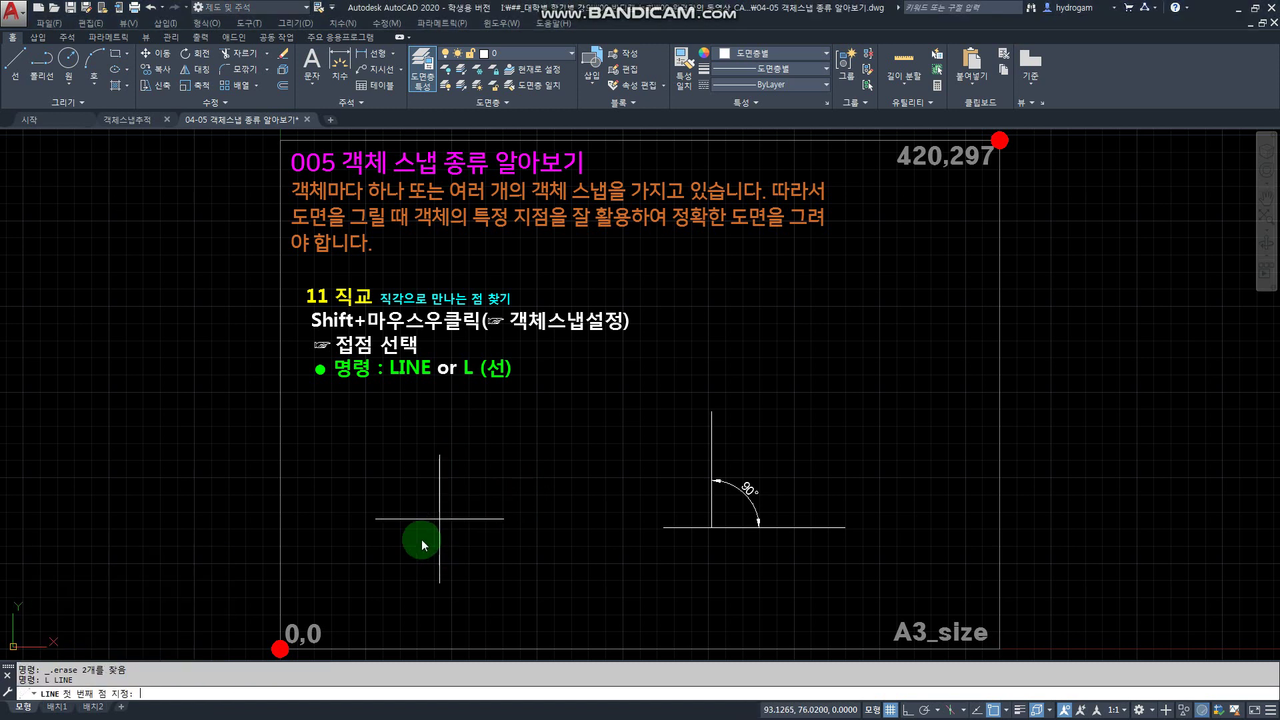
{"action": "left_click", "coordinate": [417, 527]}
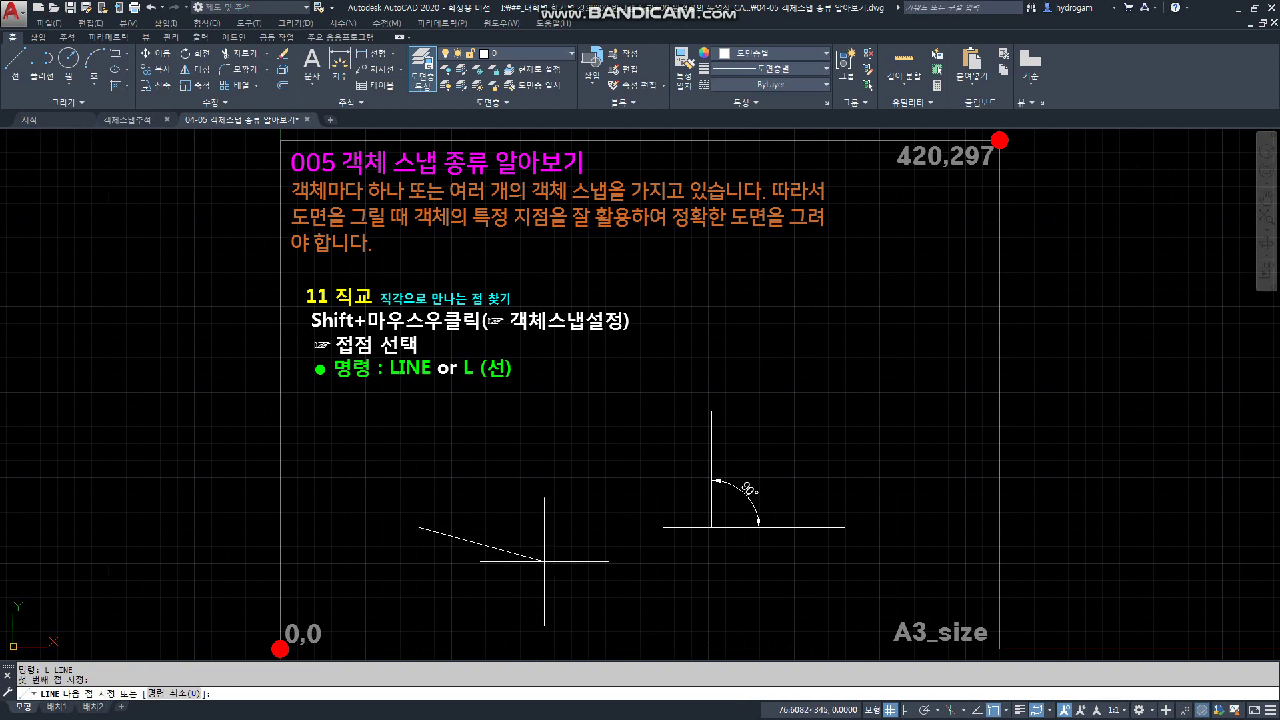
{"action": "key", "text": "F8"}
{"action": "left_click", "coordinate": [600, 536]}
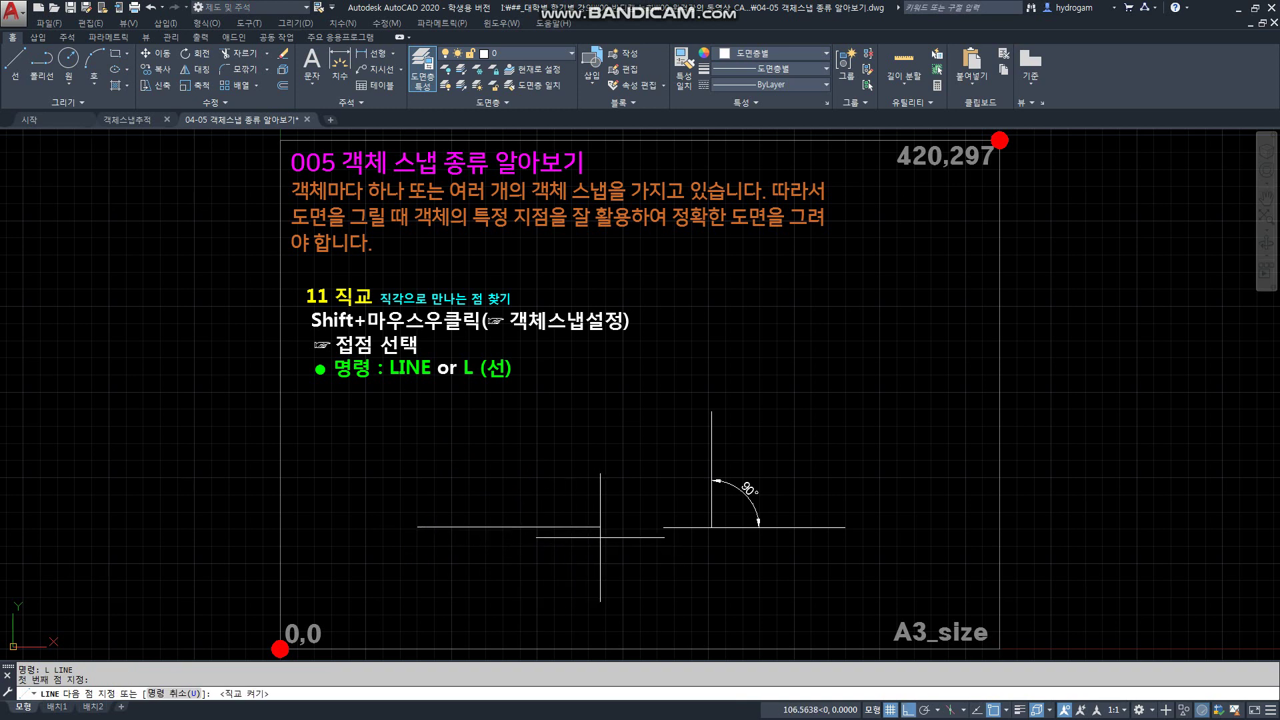
{"action": "key", "text": "Return"}
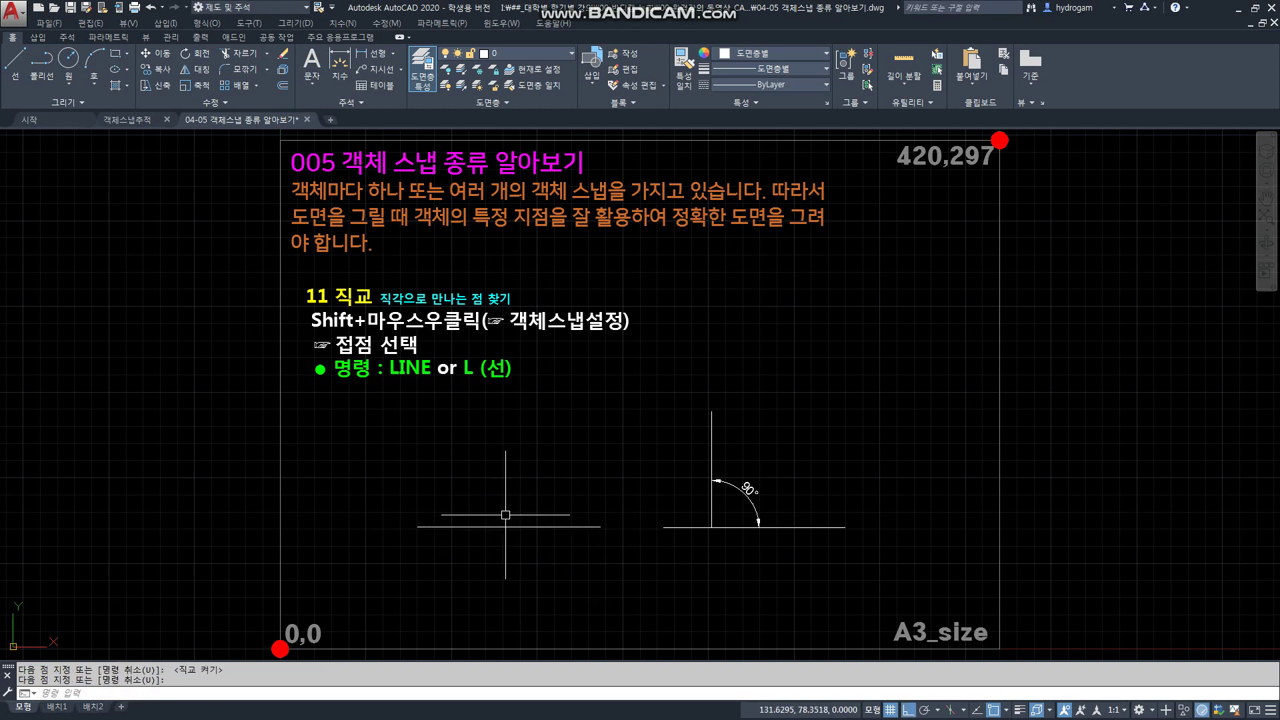
- With Ortho mode off, draw a line from a point above the new horizontal line to it using the Perpendicular snap
{"action": "key", "text": "Return"}
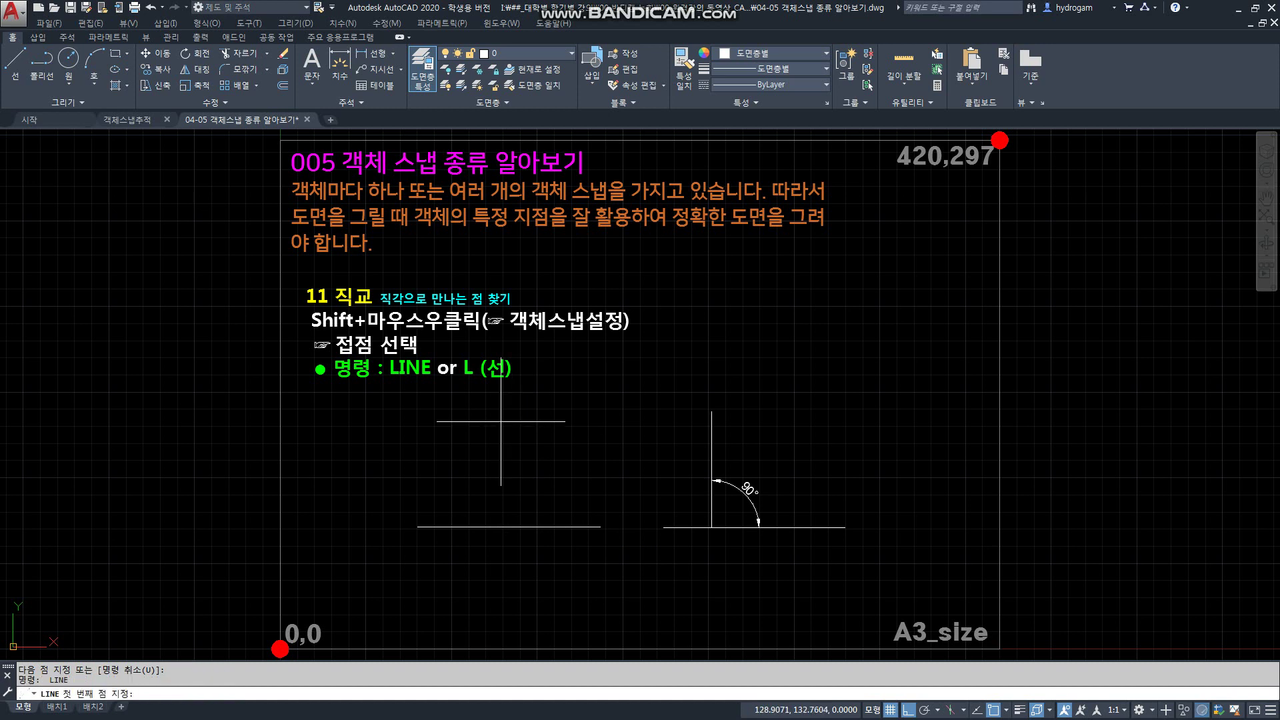
{"action": "left_click", "coordinate": [501, 421]}
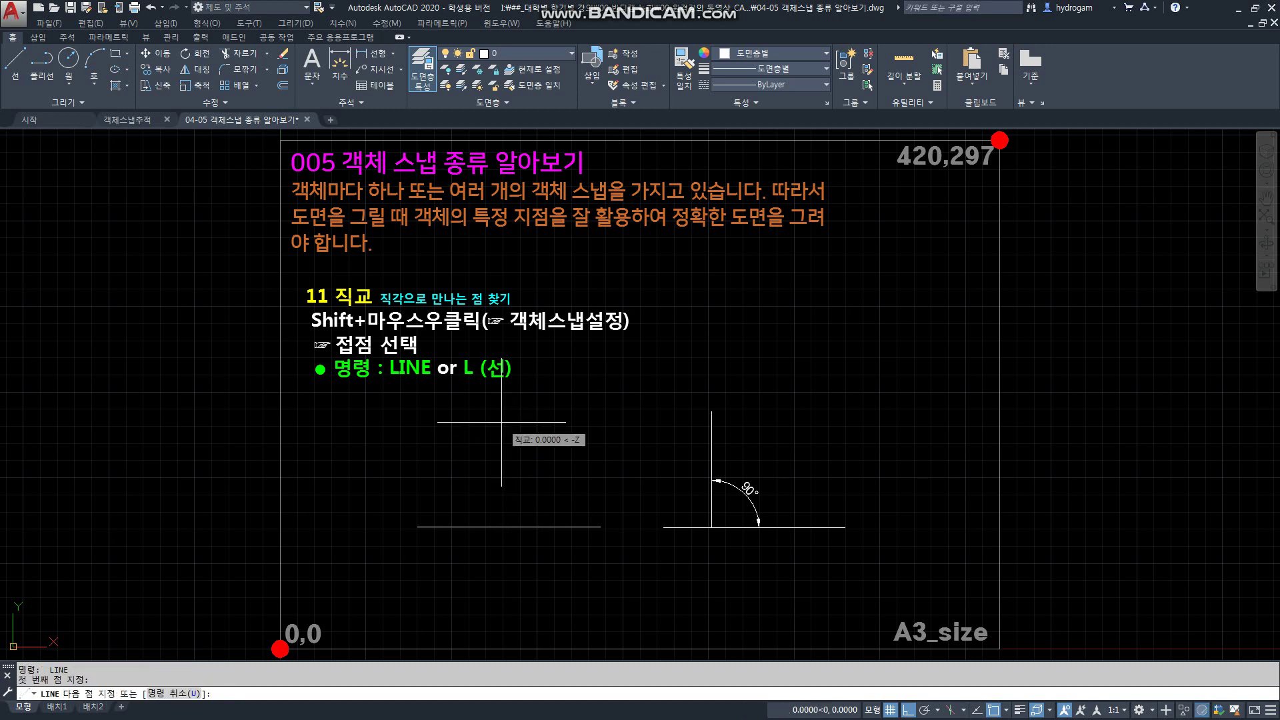
{"action": "key", "text": "F8"}
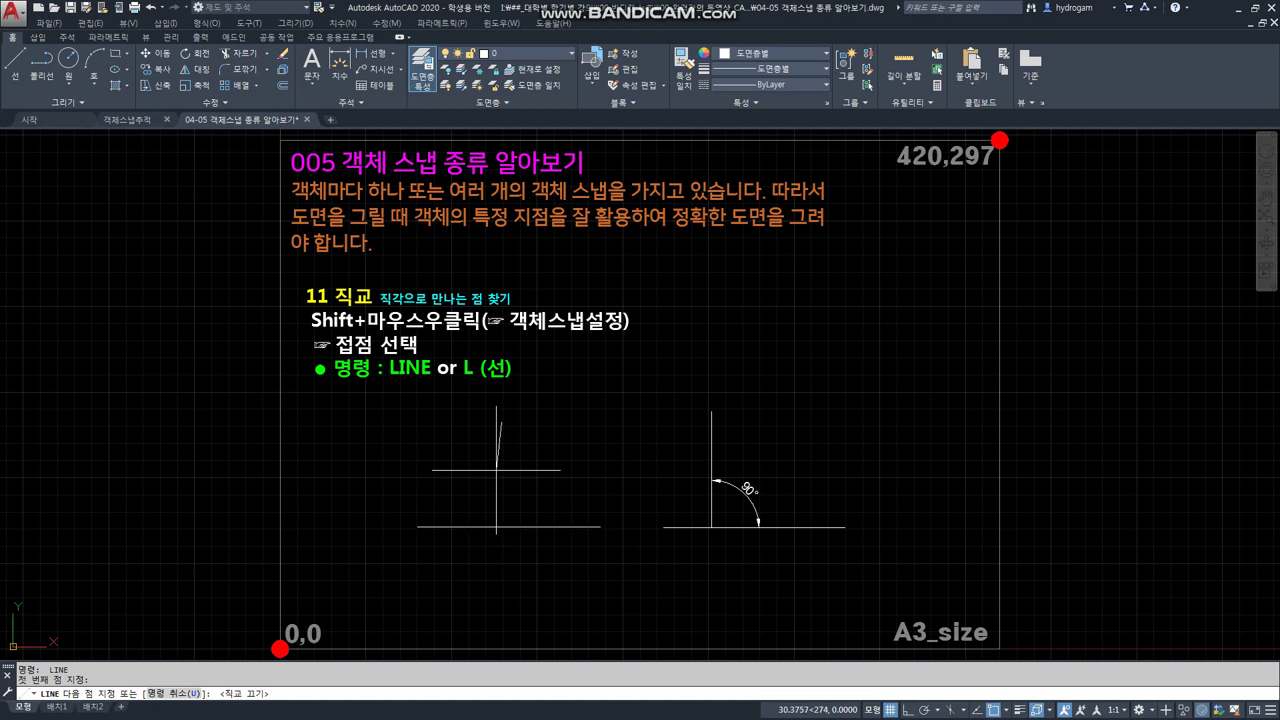
{"action": "right_click", "coordinate": [454, 477], "text": "shift"}
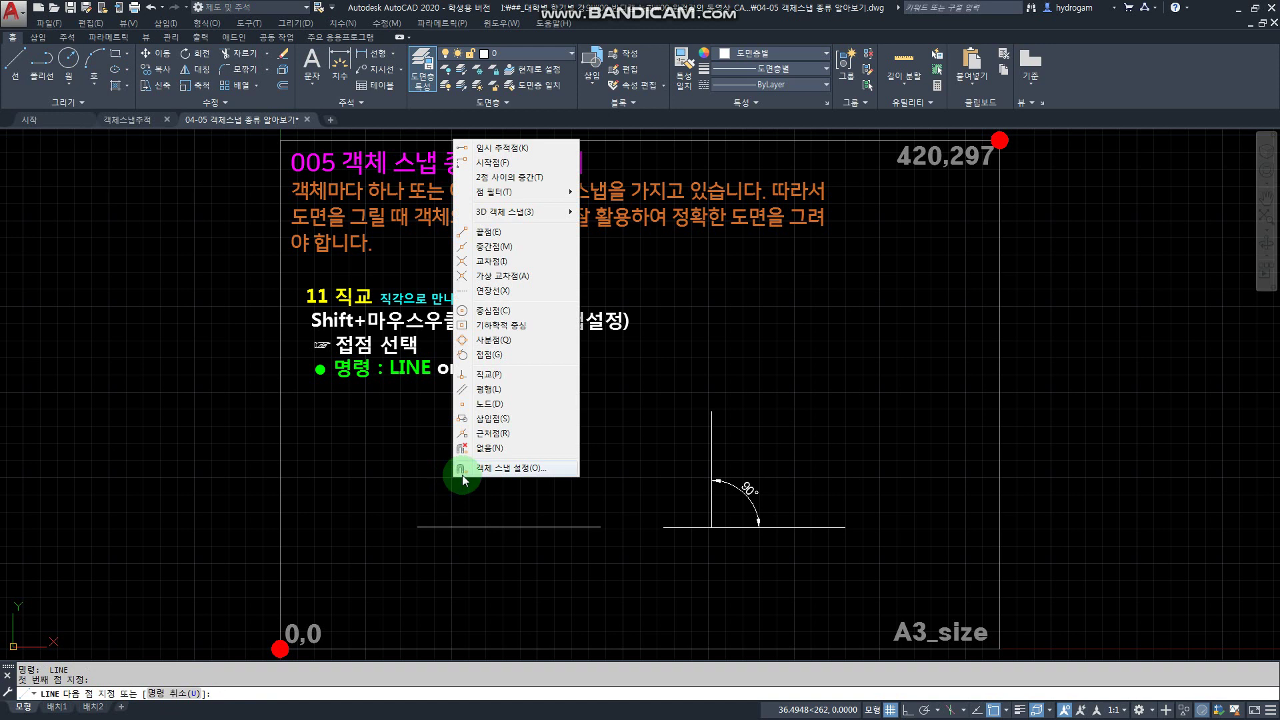
{"action": "left_click", "coordinate": [507, 377]}
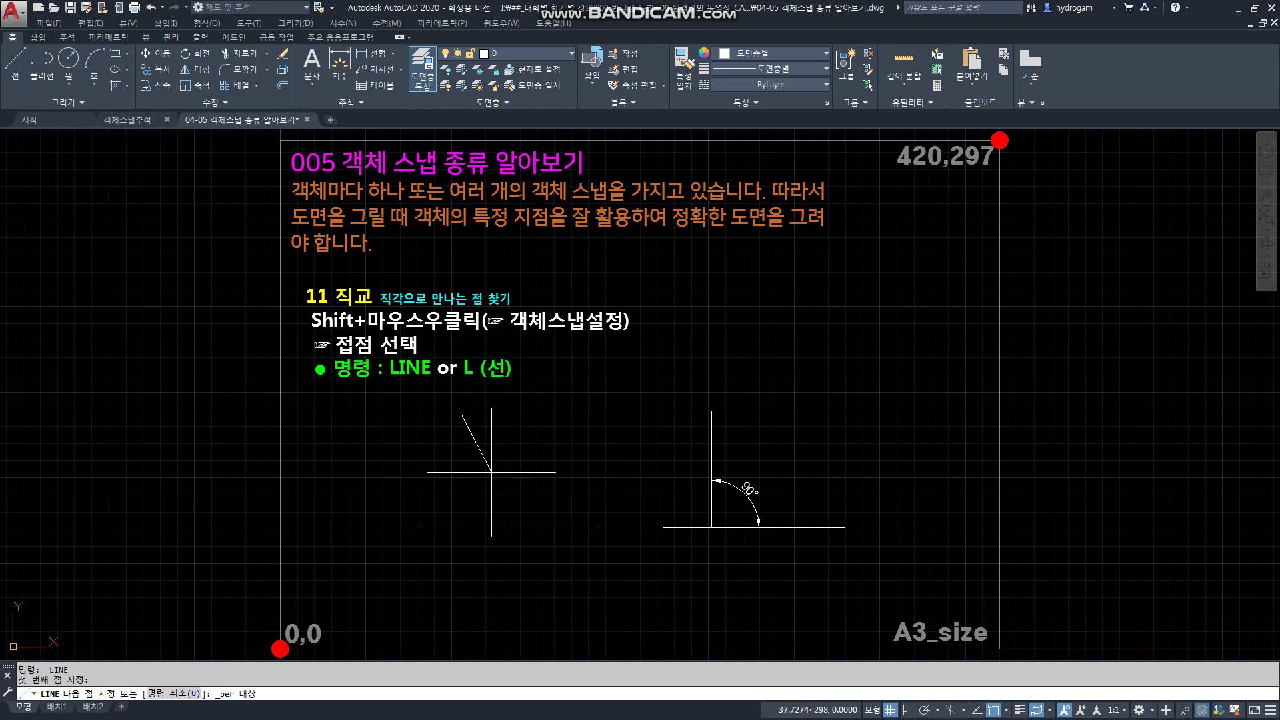
{"action": "left_click", "coordinate": [462, 527]}
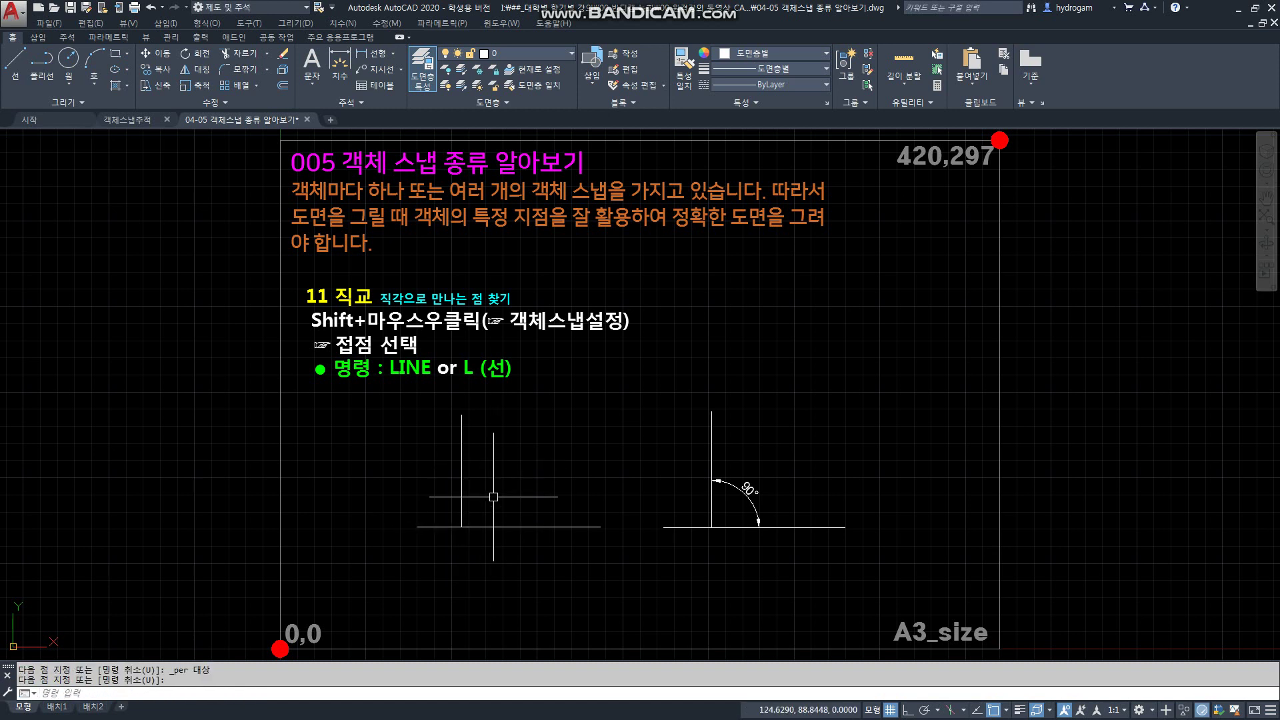
- Add an angular dimension between the new vertical line and the horizontal line
{"action": "type", "text": "dan"}
{"action": "key", "text": "Return"}
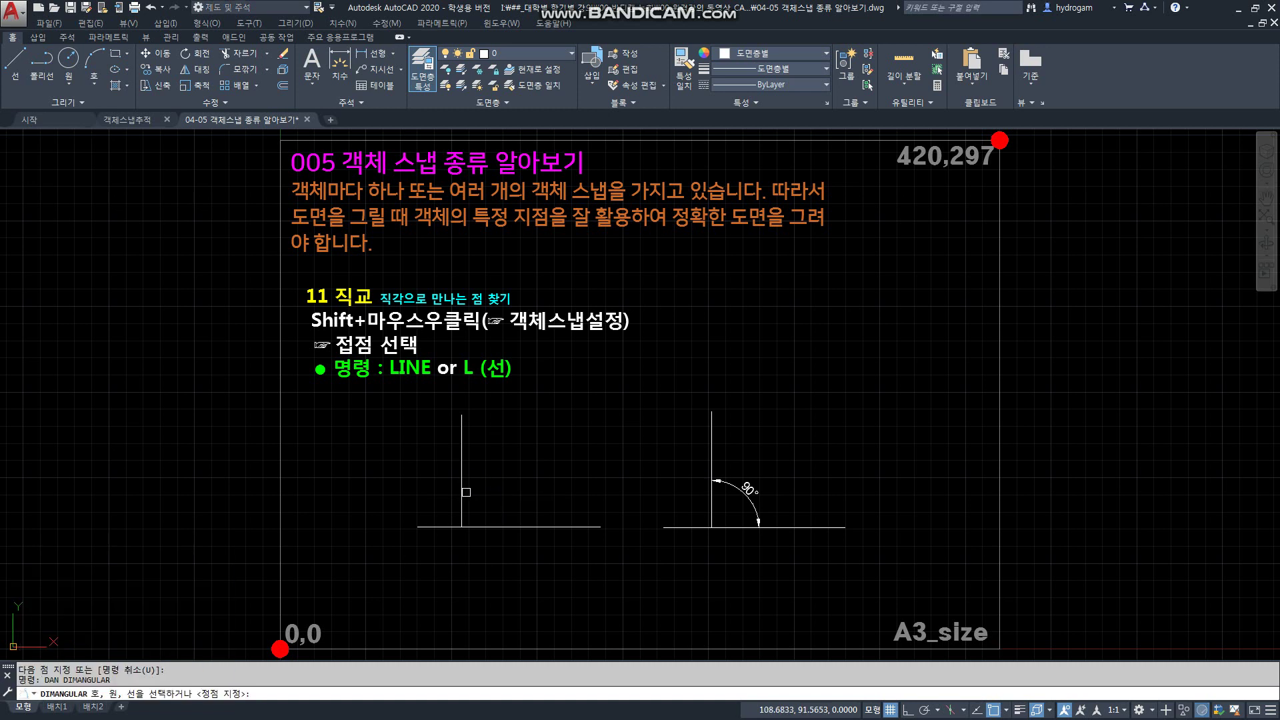
{"action": "left_click", "coordinate": [462, 492]}
{"action": "left_click", "coordinate": [492, 527]}
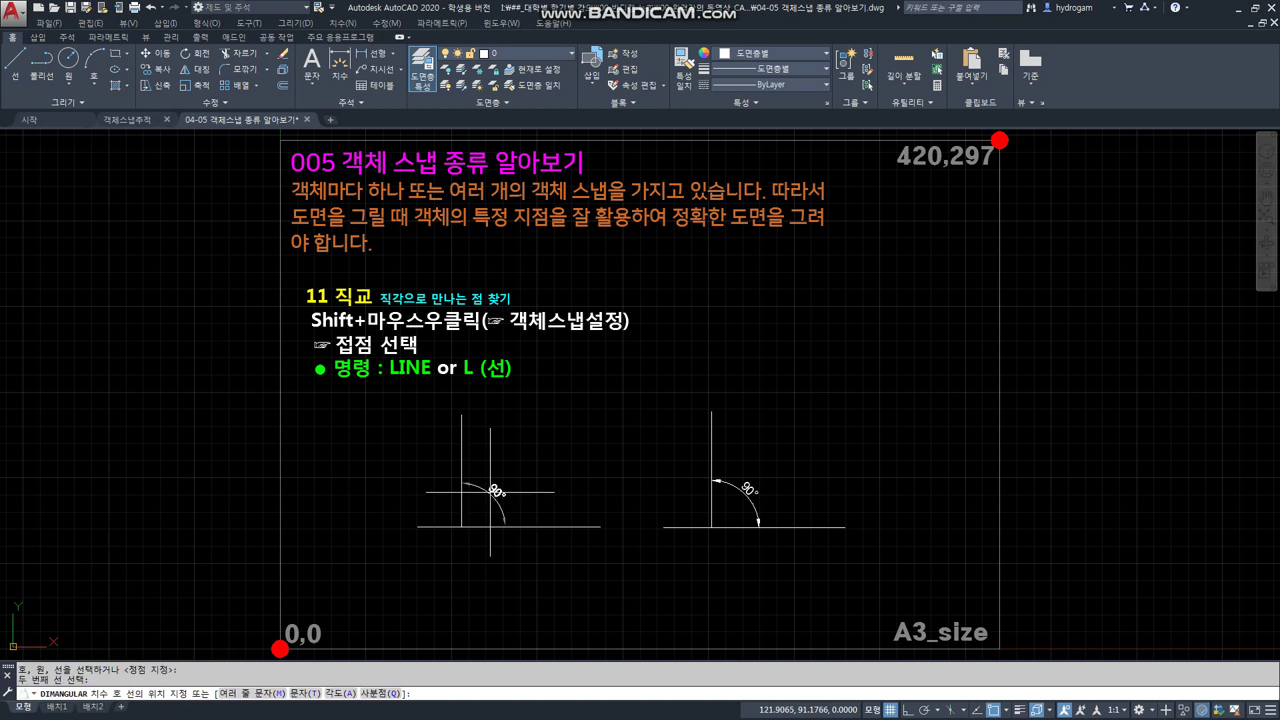
{"action": "left_click", "coordinate": [527, 463]}
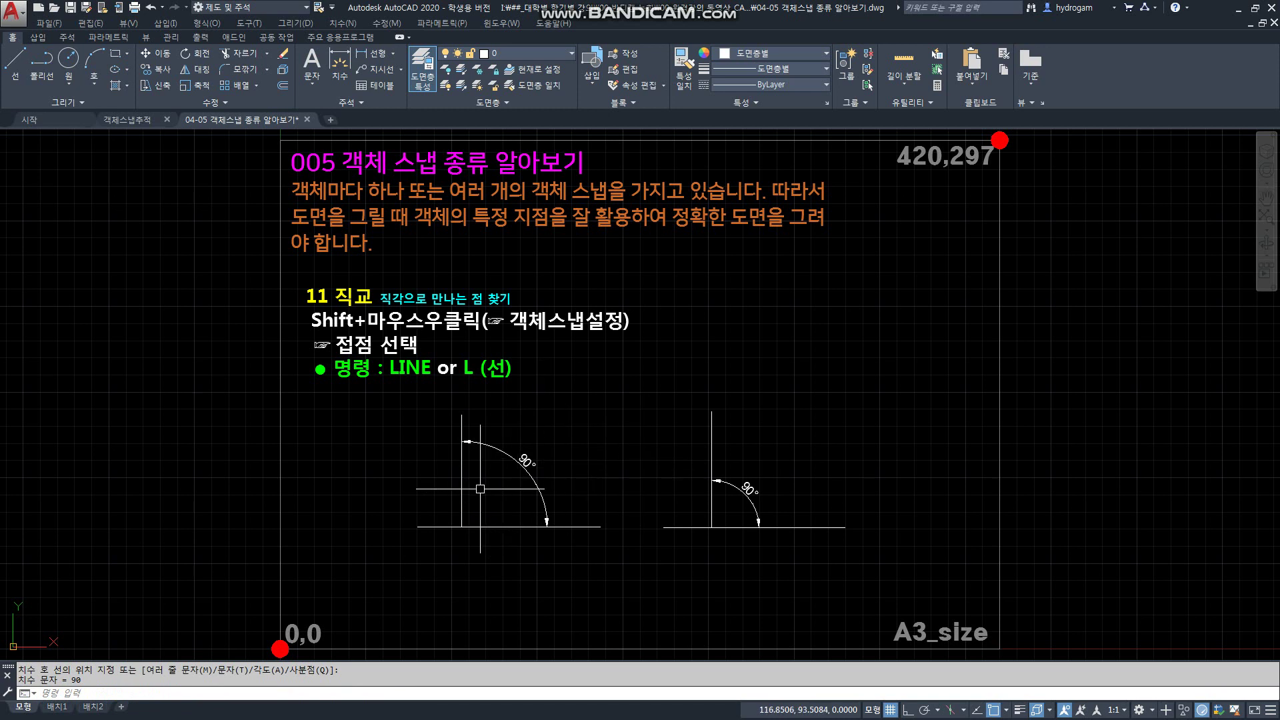
- Stretch the vertical line's lower endpoint a little to the left along the horizontal line using the Nearest snap
{"action": "left_click", "coordinate": [464, 504]}
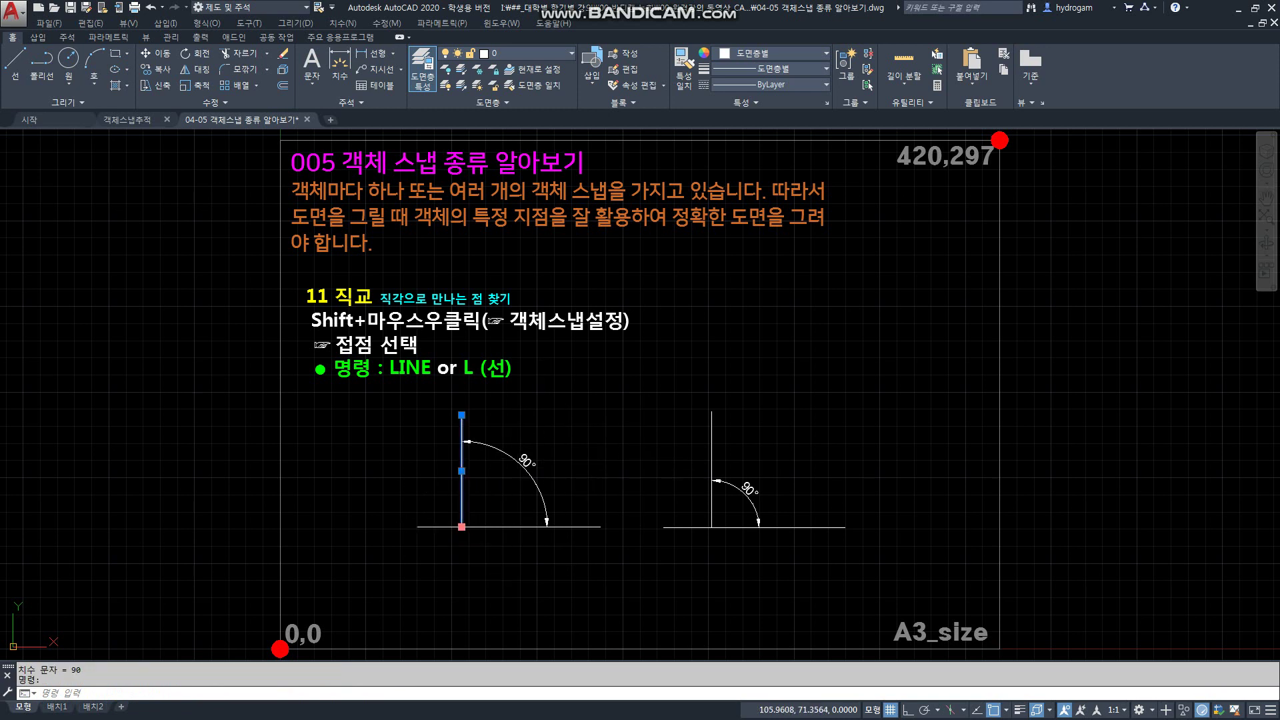
{"action": "left_click", "coordinate": [461, 526]}
{"action": "right_click", "coordinate": [462, 527], "text": "shift"}
{"action": "left_click", "coordinate": [513, 479]}
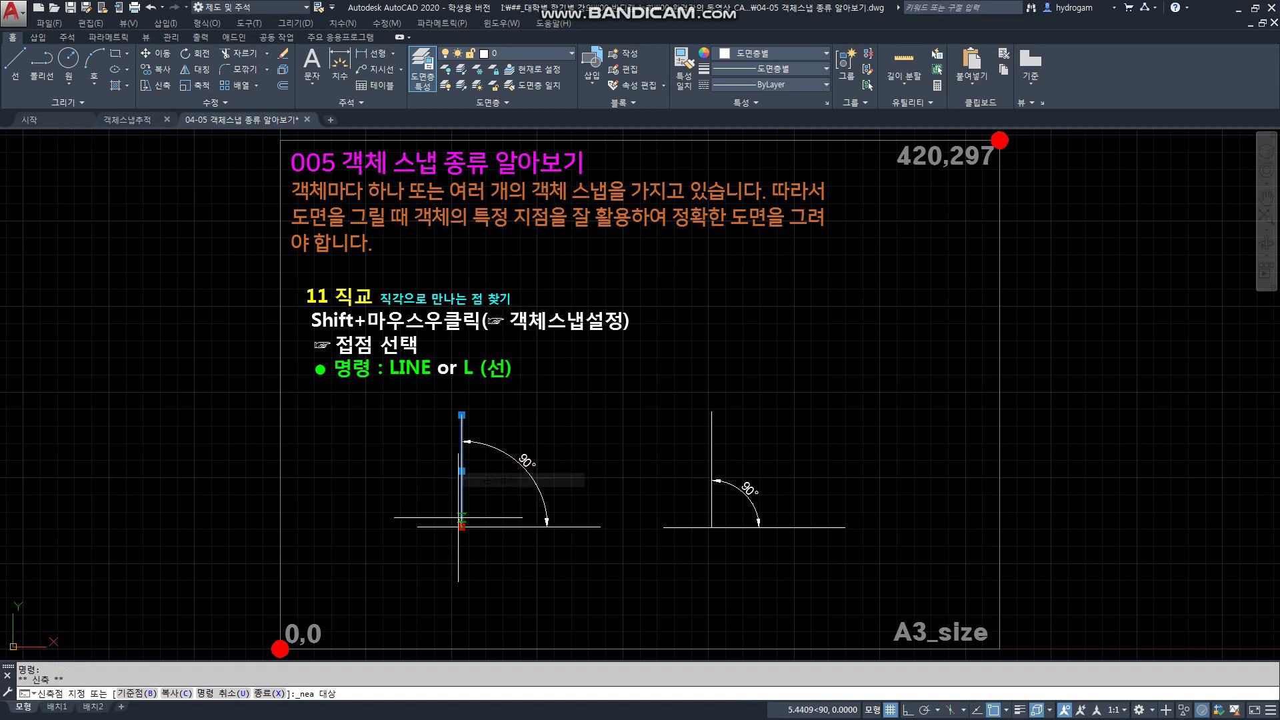
{"action": "left_click", "coordinate": [443, 527]}
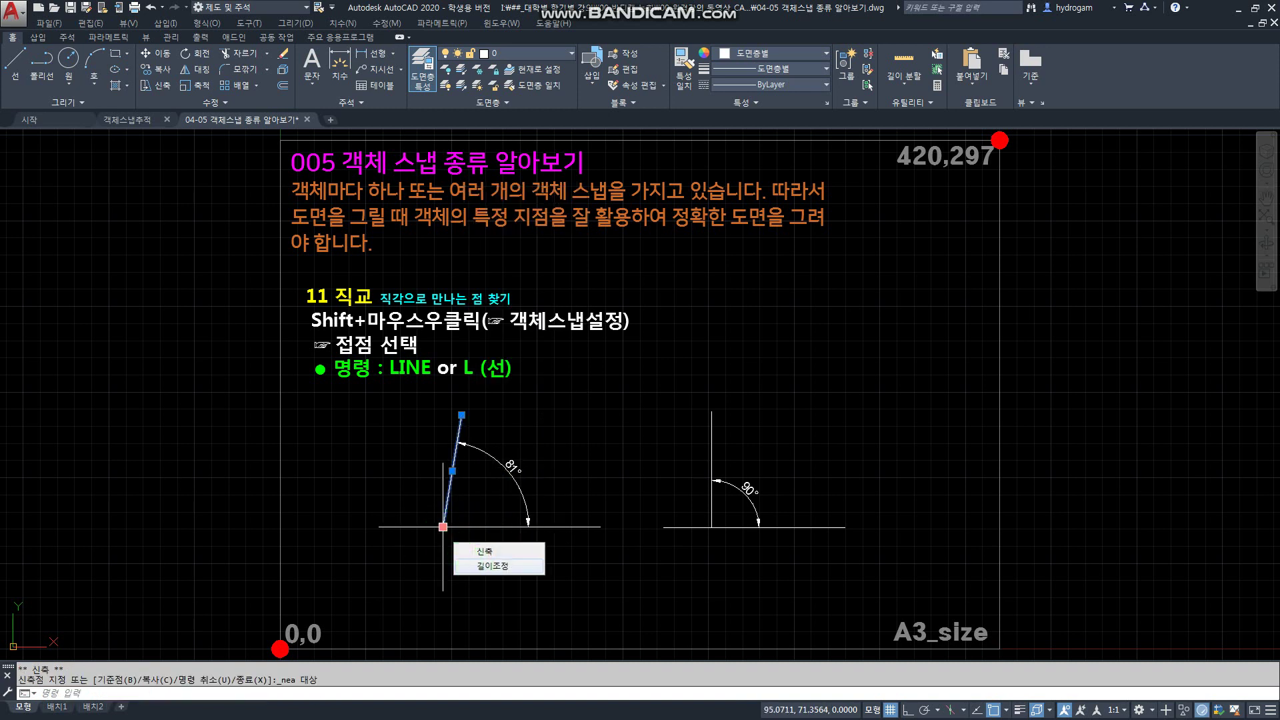
{"action": "key", "text": "Escape"}
- Stretch the tilted line's lower endpoint onto the horizontal line using the Perpendicular snap
{"action": "scroll", "coordinate": [487, 519], "scroll_direction": "up", "scroll_amount": 2}
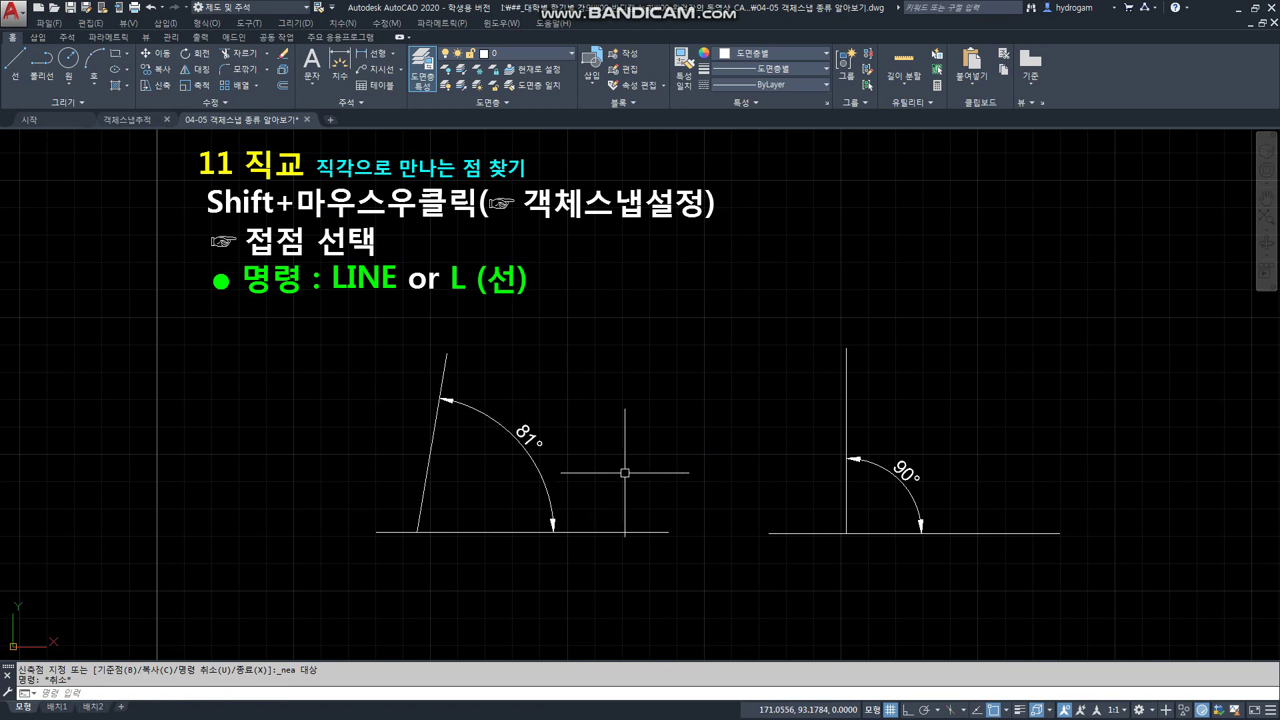
{"action": "left_click", "coordinate": [422, 480]}
{"action": "left_click", "coordinate": [415, 512]}
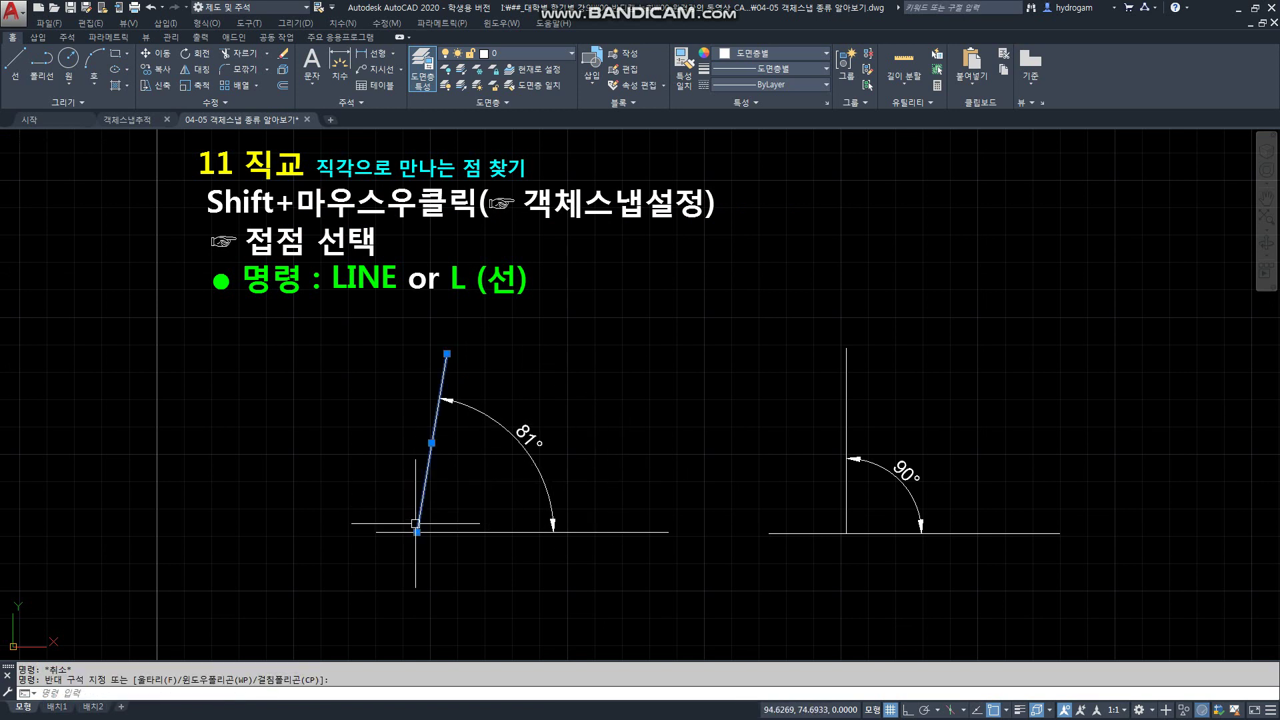
{"action": "left_click", "coordinate": [418, 532]}
{"action": "right_click", "coordinate": [458, 520], "text": "shift"}
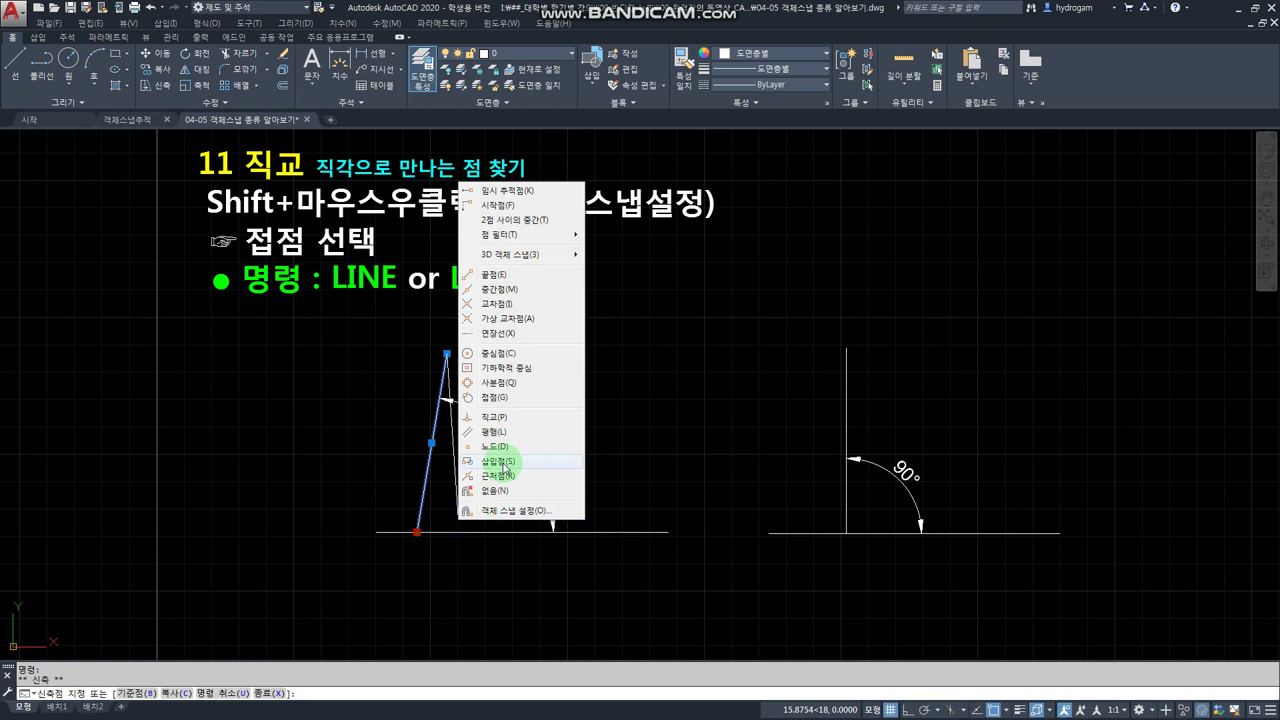
{"action": "left_click", "coordinate": [494, 416]}
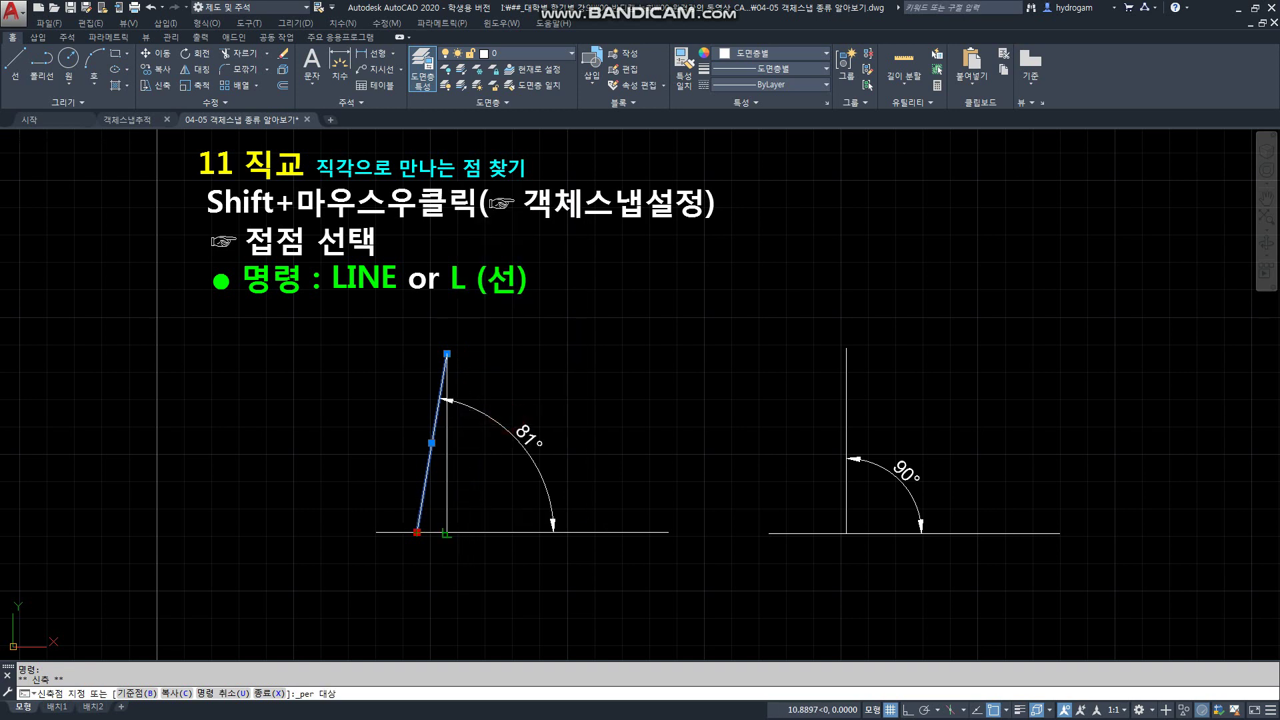
{"action": "left_click", "coordinate": [447, 532]}
{"action": "key", "text": "Escape"}
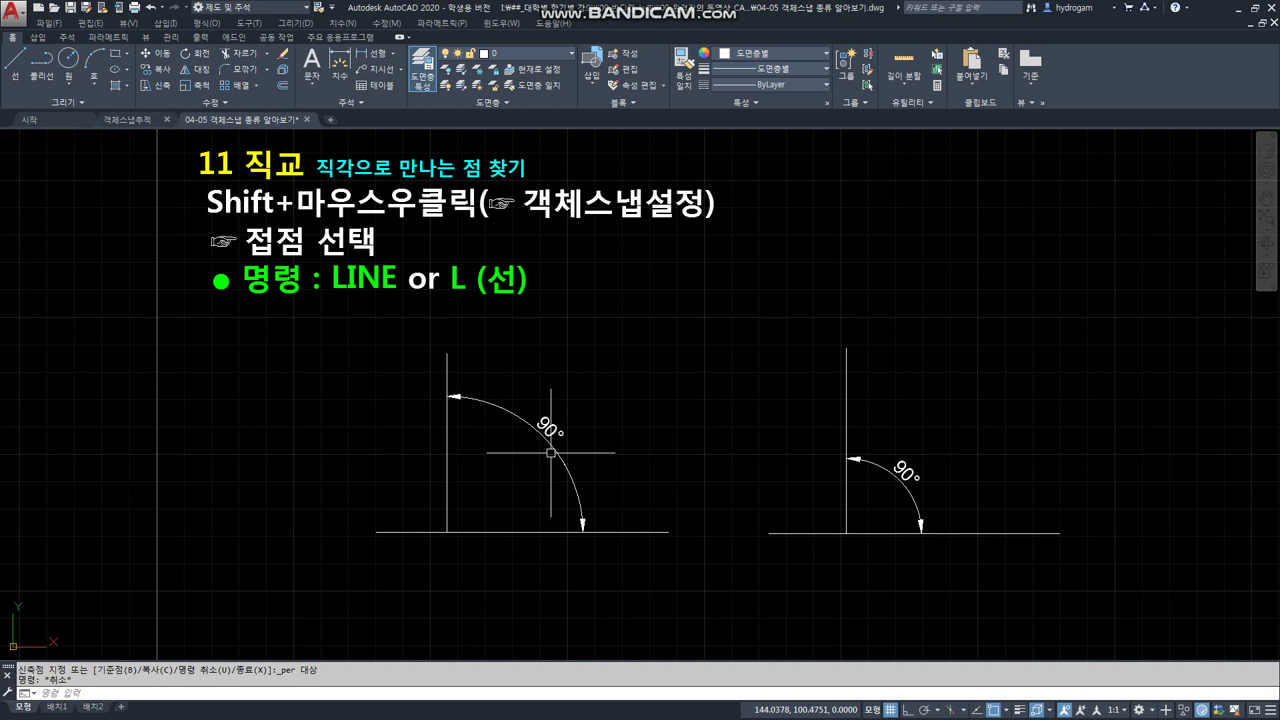
- Select the angular dimension of the newly drawn perpendicular lines
{"action": "left_click", "coordinate": [546, 430]}
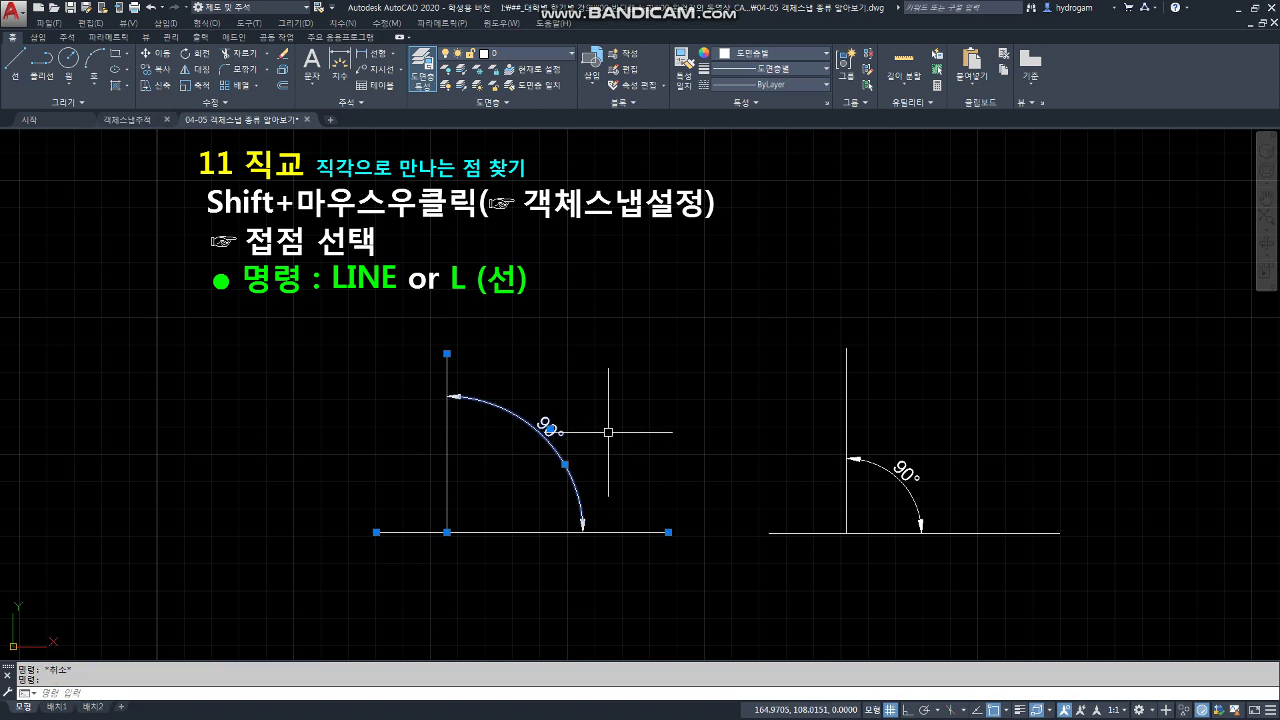